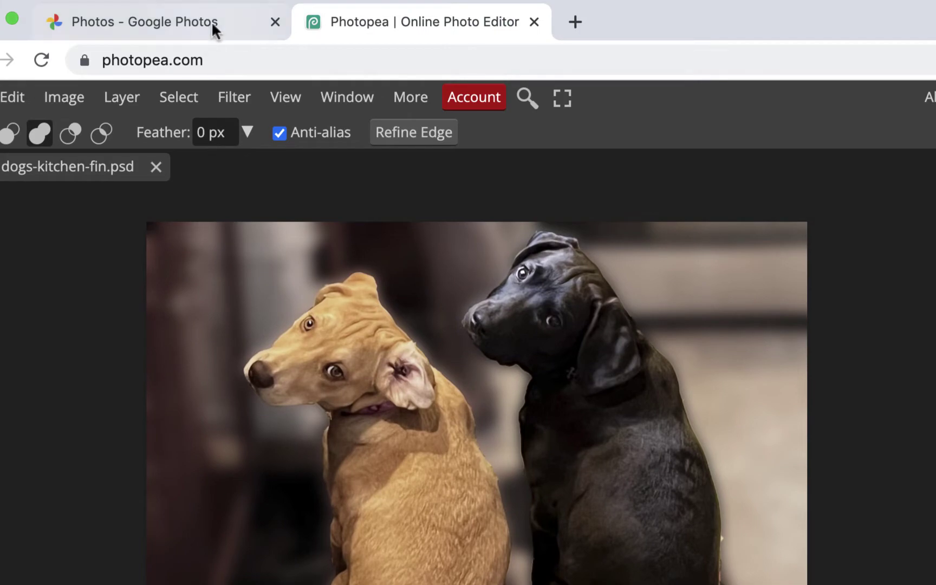
# Step: Open the photo of the two dogs sitting by the oven in Google Photos and copy the image
pyautogui.click(162, 22)
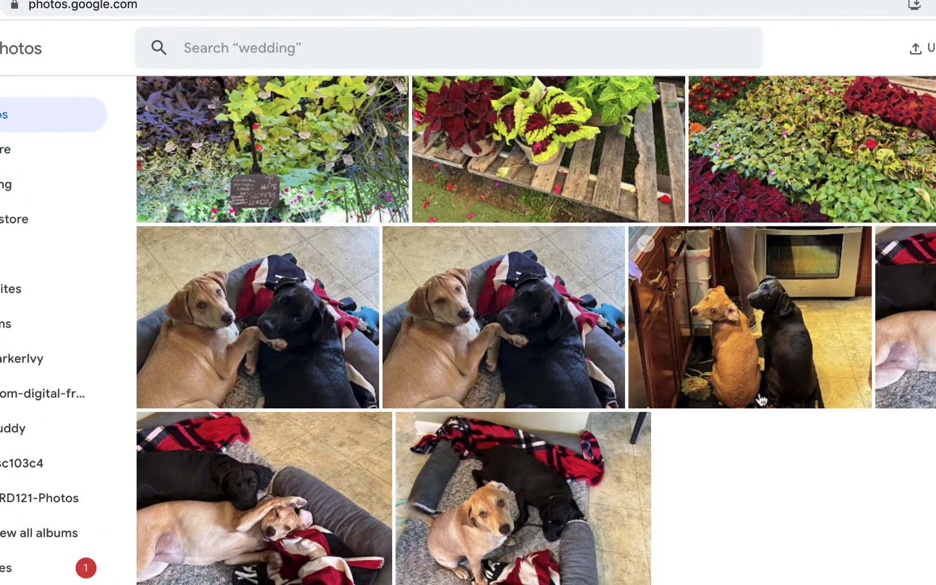
pyautogui.click(801, 337)
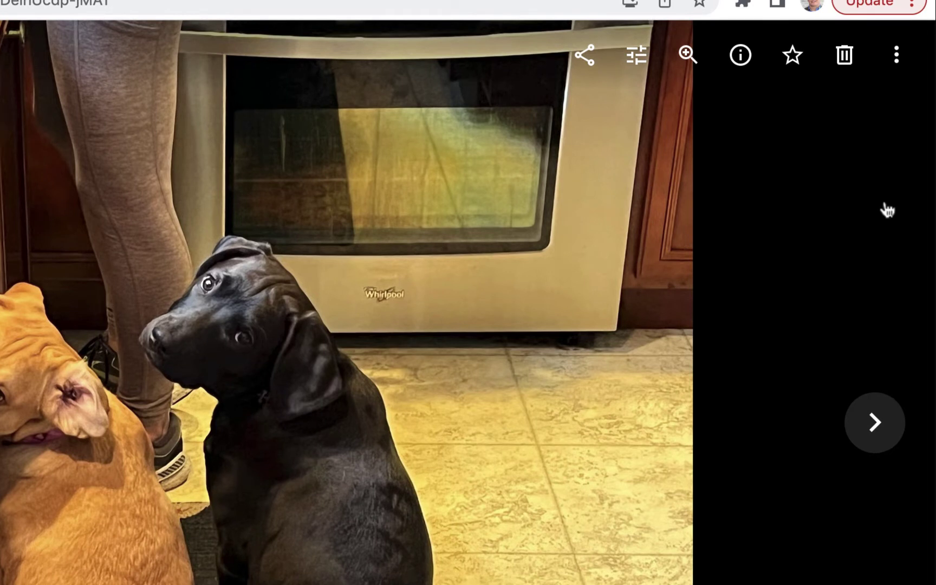
pyautogui.rightClick(291, 329)
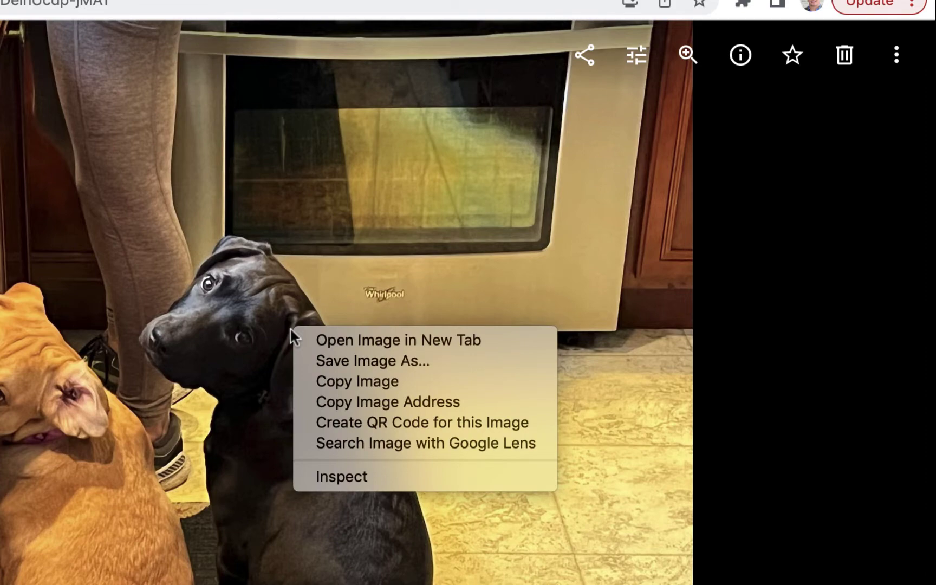
pyautogui.click(334, 381)
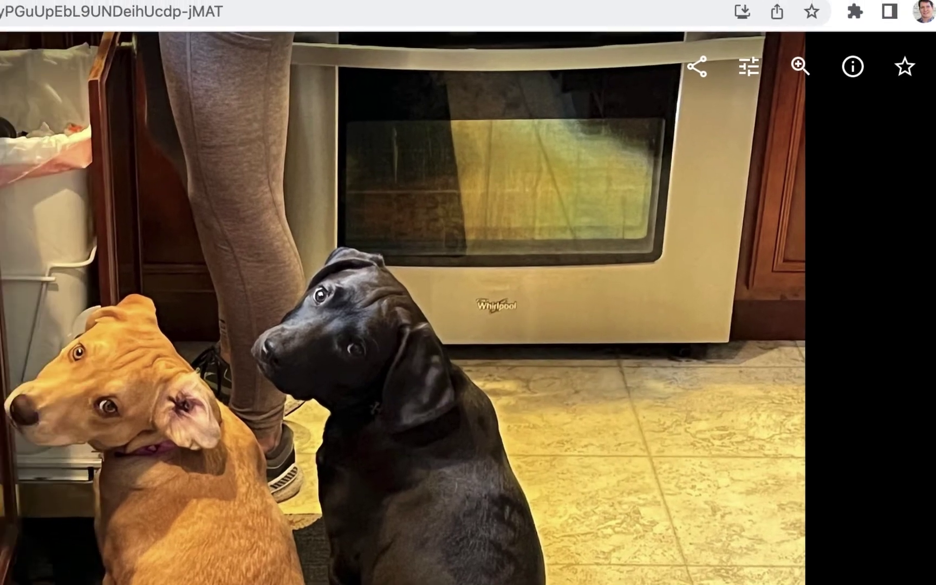
# Step: Switch to Photopea, create a new 1982-pixel-wide project with a white background, and paste the copied dog photo into it
pyautogui.click(393, 29)
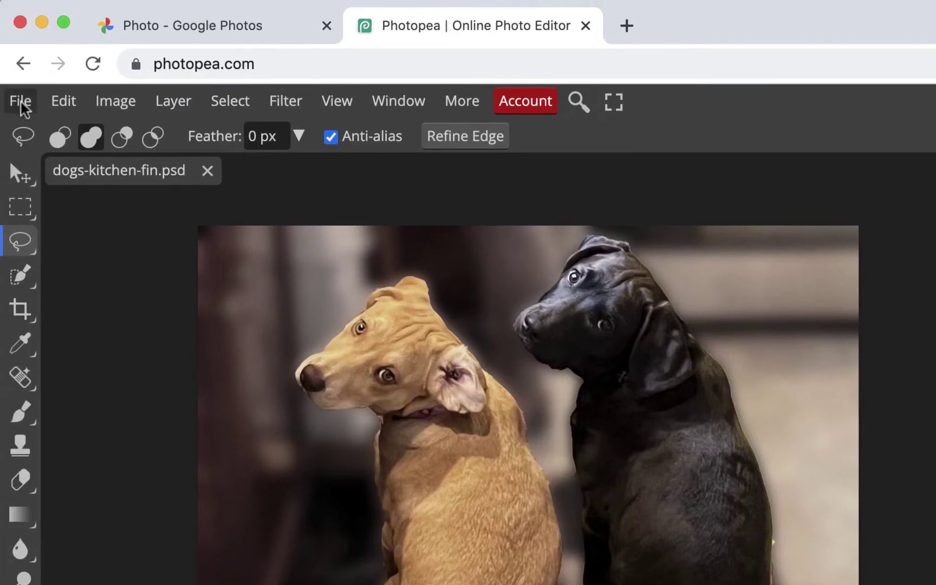
pyautogui.click(22, 103)
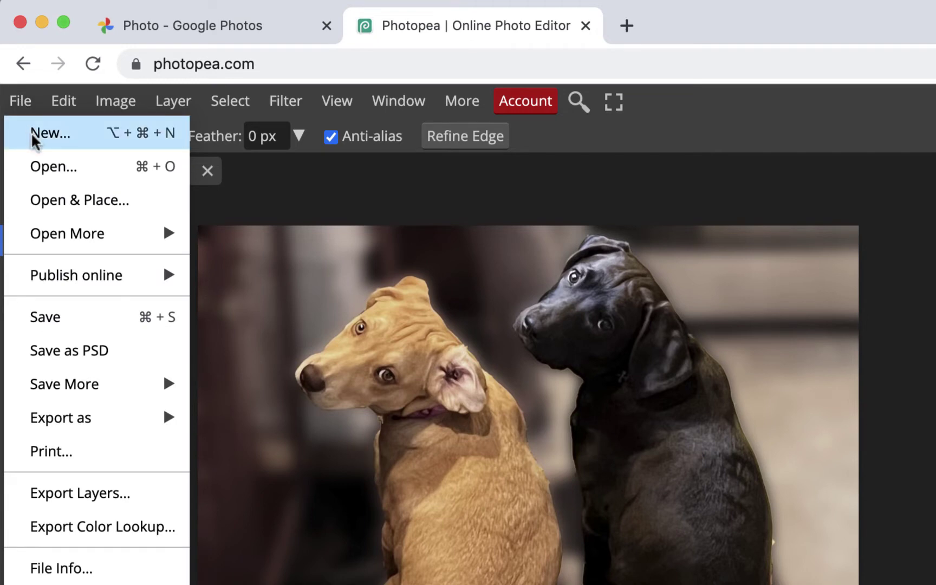
pyautogui.click(33, 134)
pyautogui.click(178, 273)
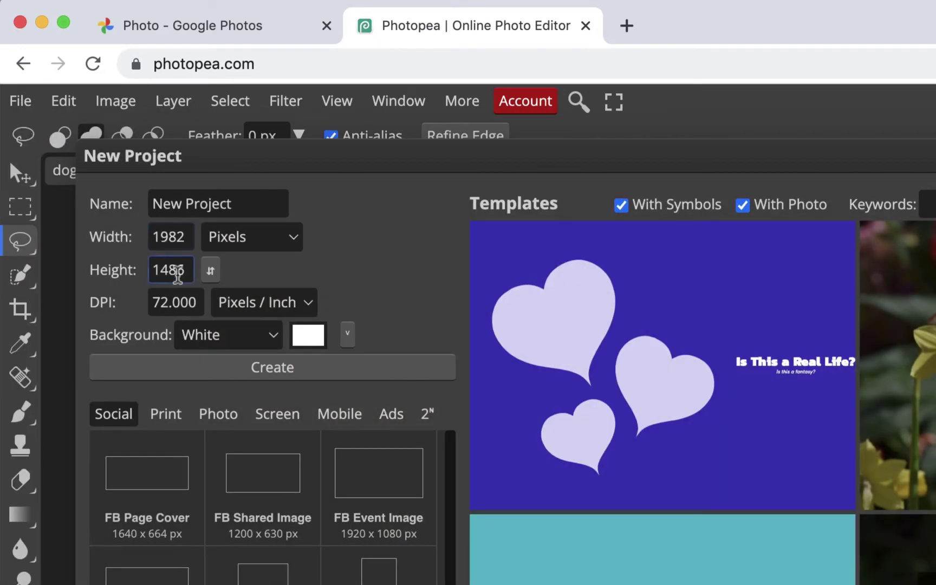
pyautogui.click(310, 368)
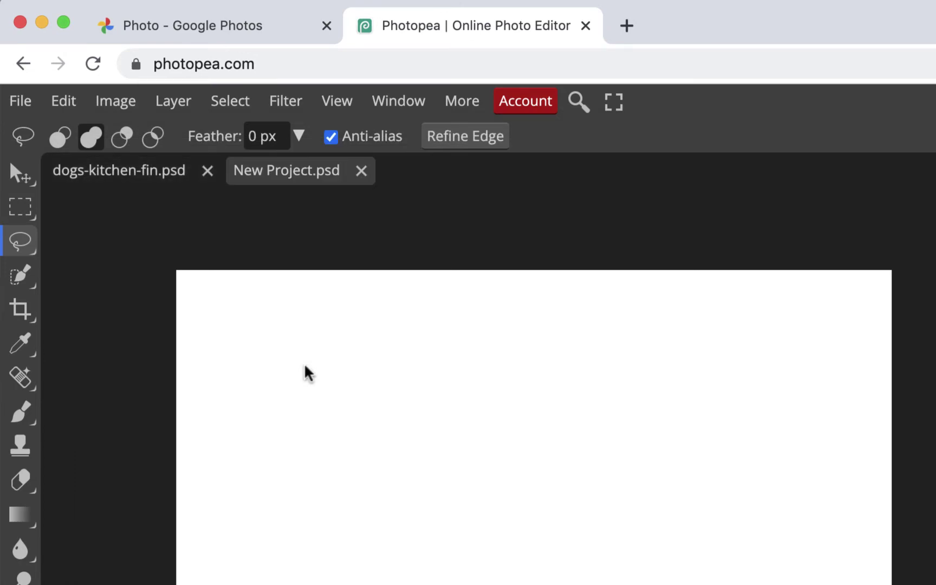
pyautogui.press('super+v')
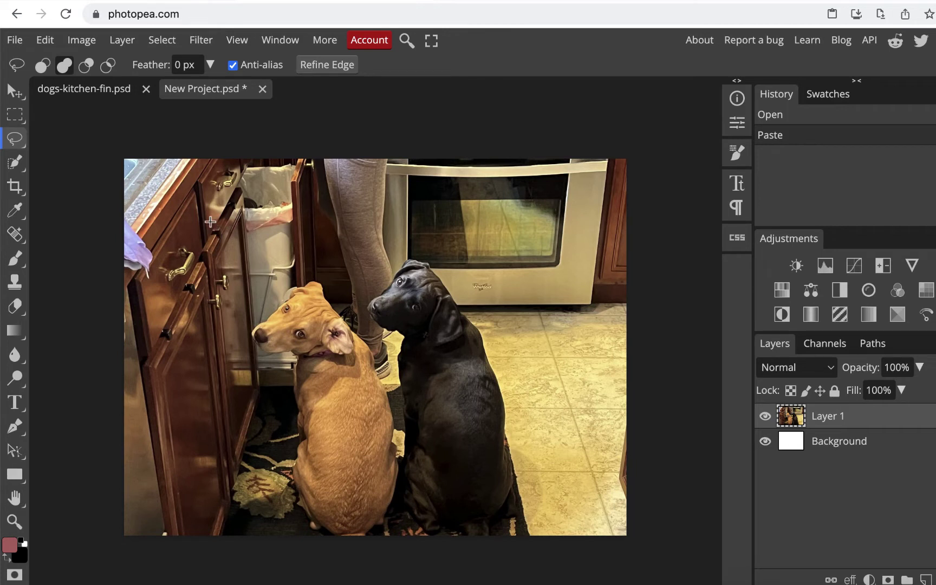
# Step: Scale the photo layer to about 133.70%, reposition it so both dogs fill the canvas, and turn off the transform controls
pyautogui.click(14, 93)
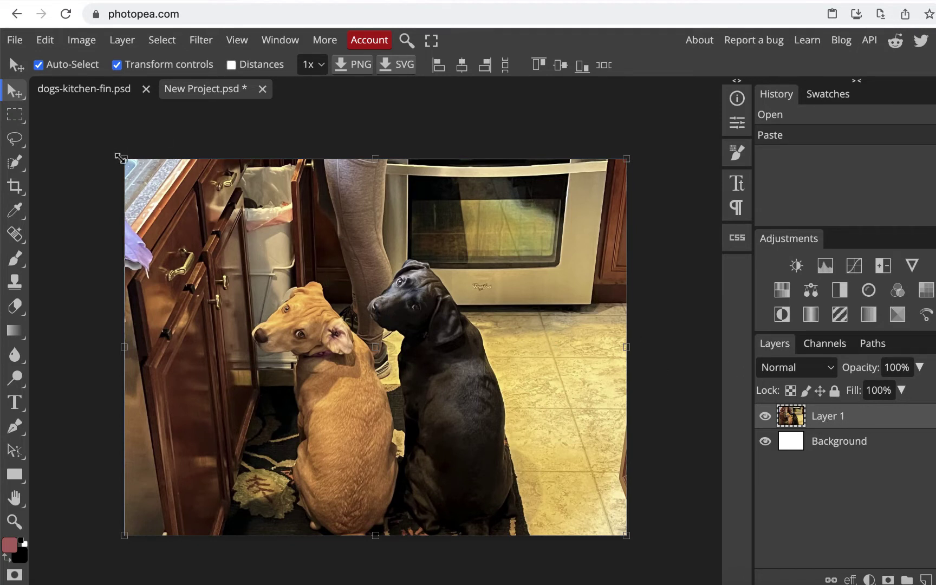
pyautogui.moveTo(122, 160); pyautogui.dragTo(61, 111)
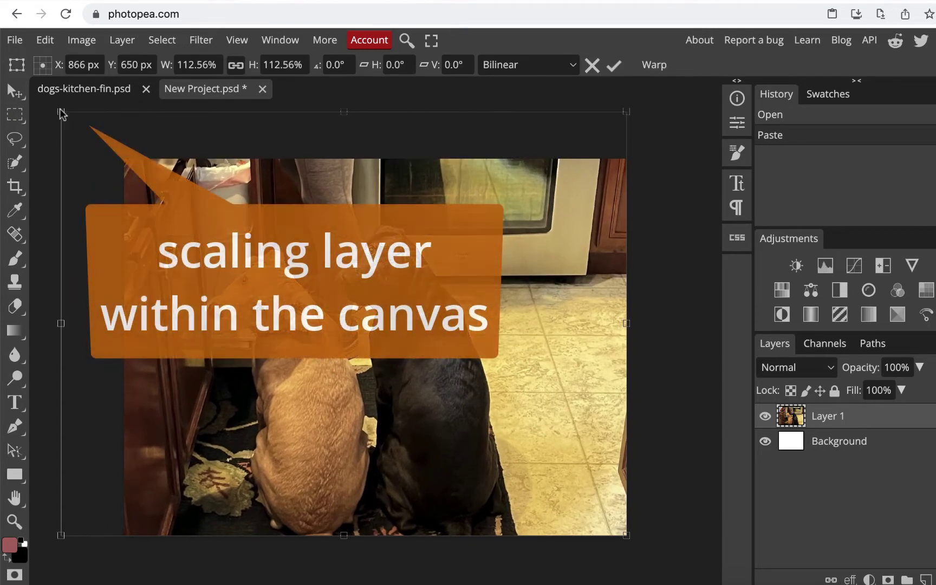
pyautogui.scroll(-2, 543, 417)
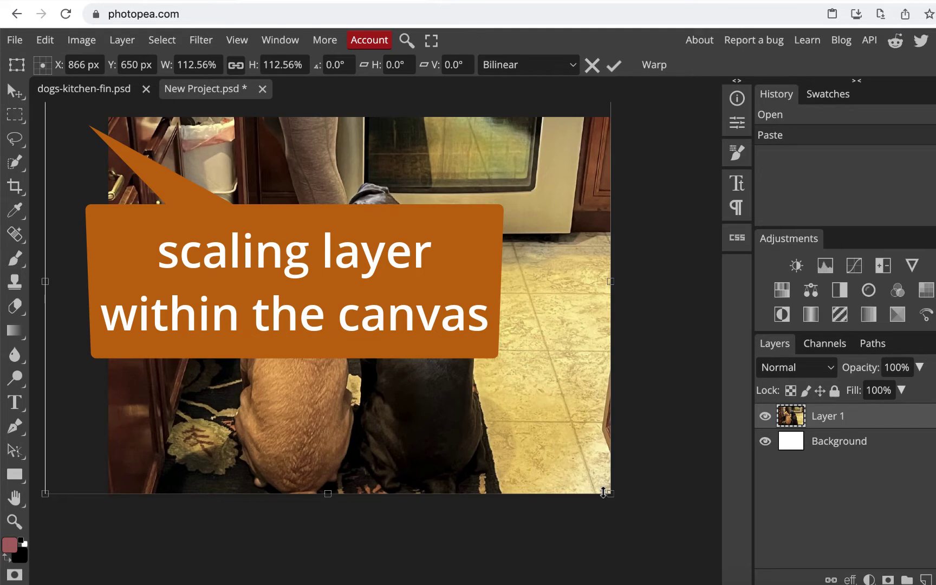
pyautogui.moveTo(611, 494); pyautogui.dragTo(679, 545)
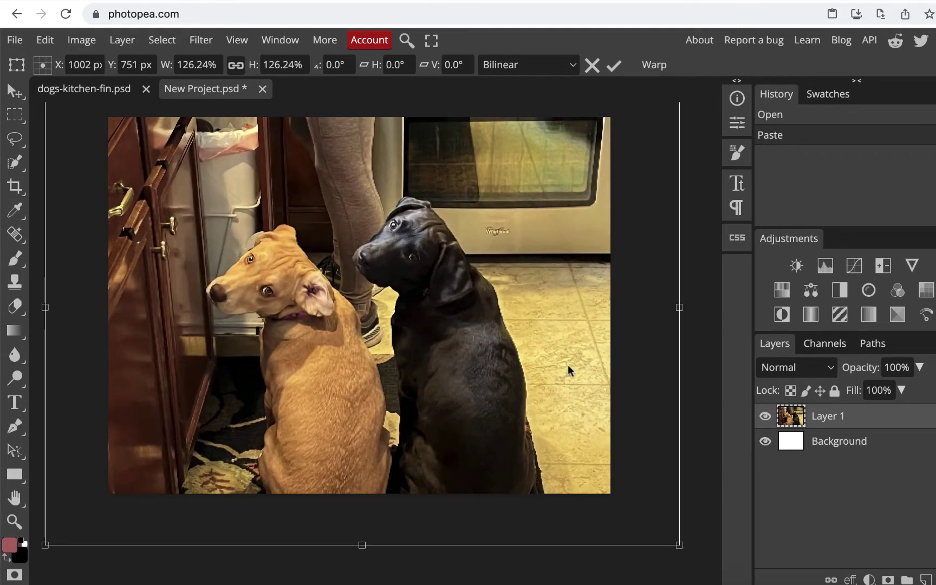
pyautogui.moveTo(488, 325); pyautogui.dragTo(489, 286)
pyautogui.scroll(-1, 549, 273)
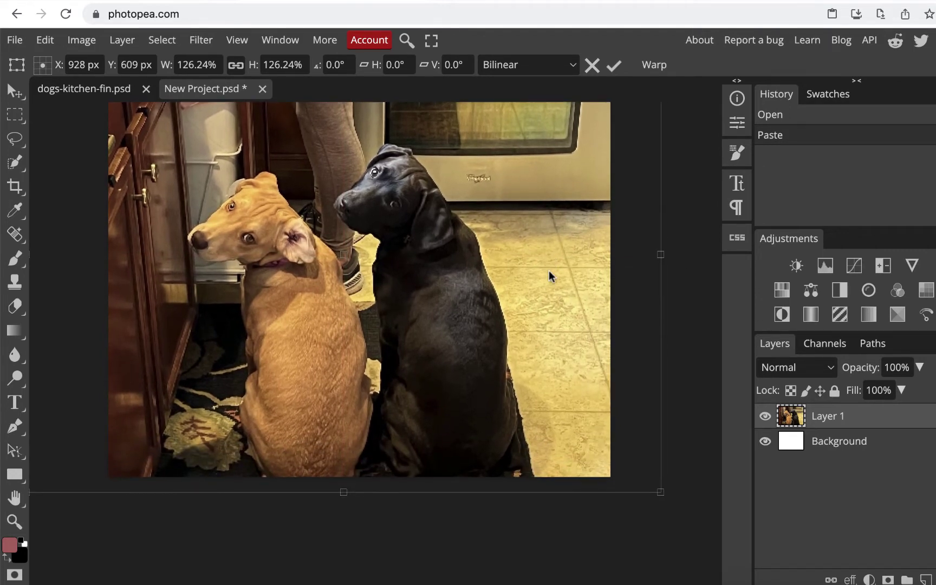
pyautogui.hotkey('ctrl', '-')
pyautogui.moveTo(589, 458); pyautogui.dragTo(603, 456)
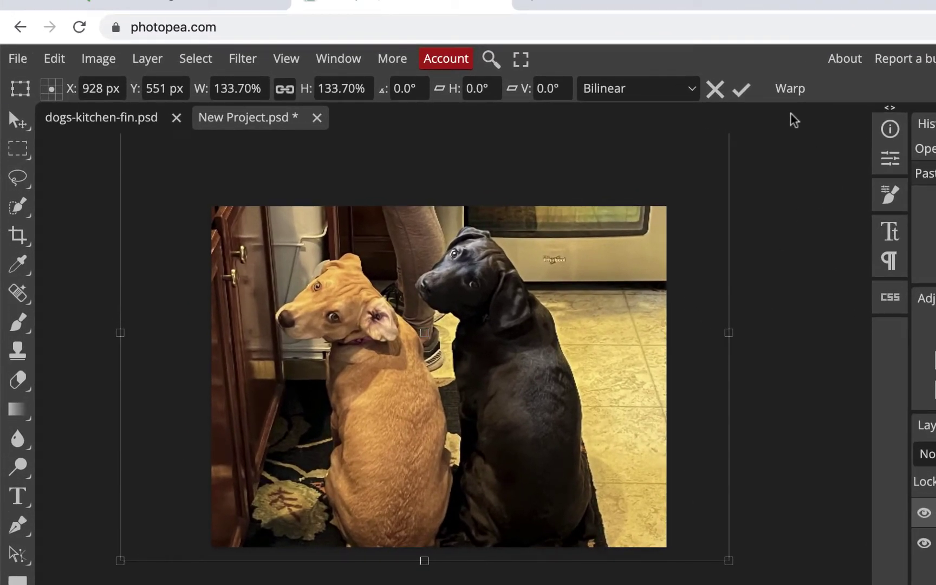
pyautogui.click(740, 89)
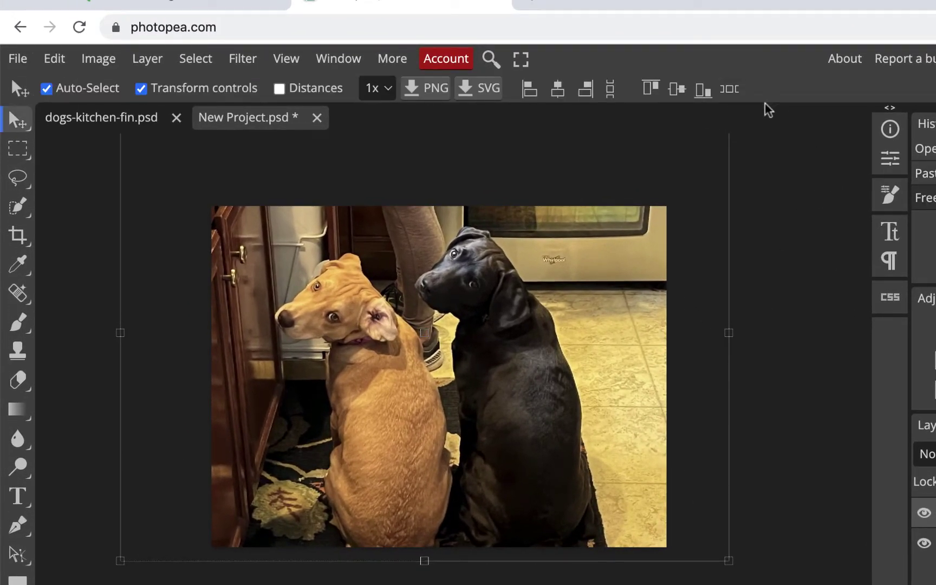
pyautogui.click(142, 90)
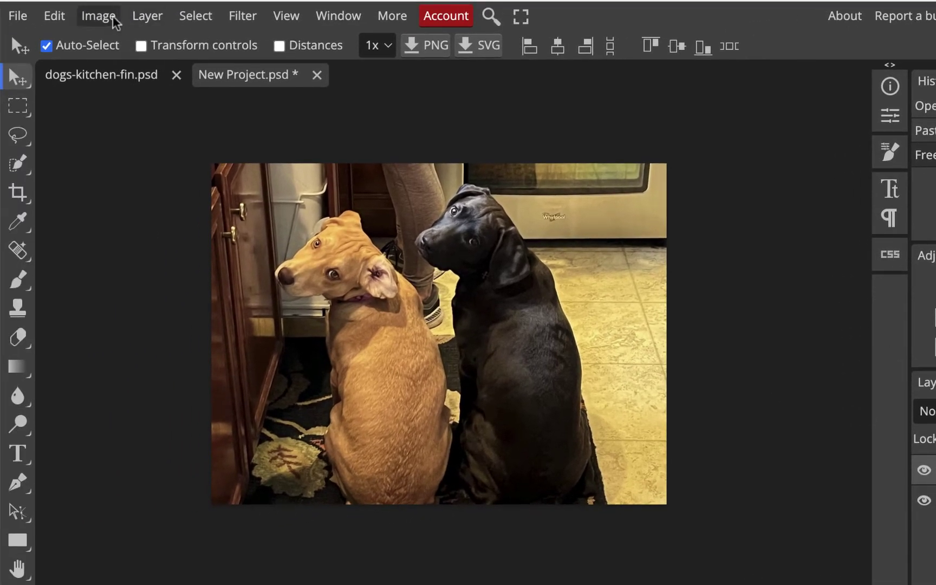
# Step: Start a Photo Filter adjustment on the photo layer and set its filter color to pure blue (0000ff)
pyautogui.click(108, 20)
pyautogui.moveTo(105, 78)
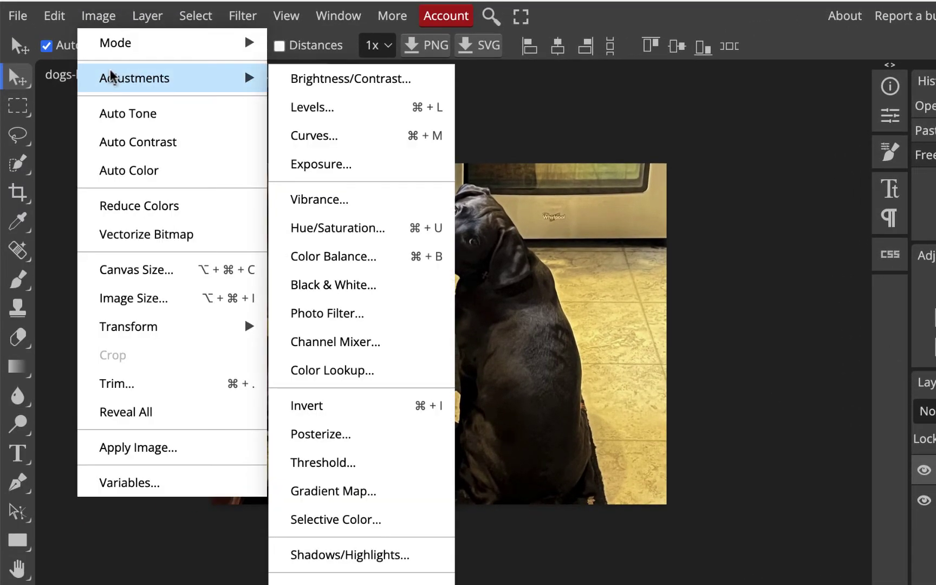
pyautogui.click(337, 318)
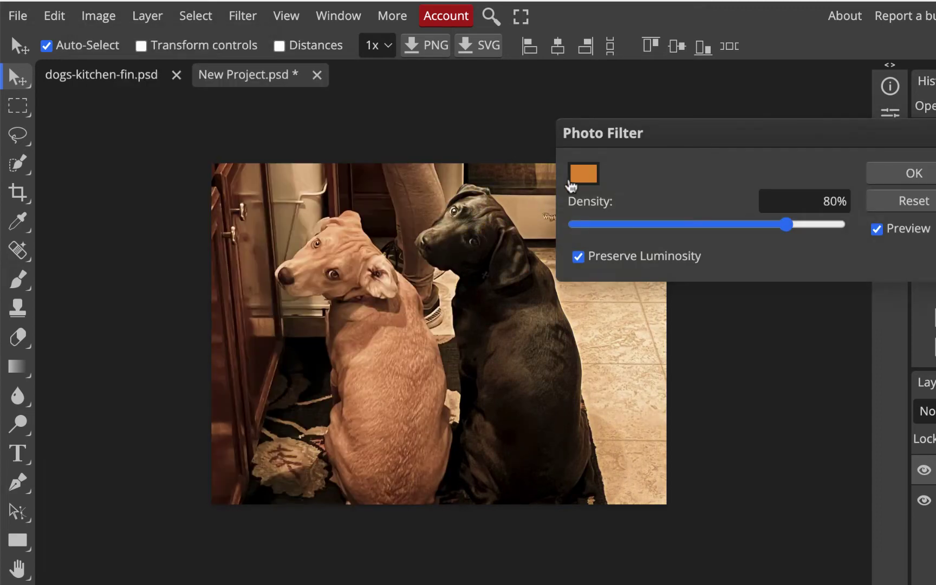
pyautogui.click(584, 175)
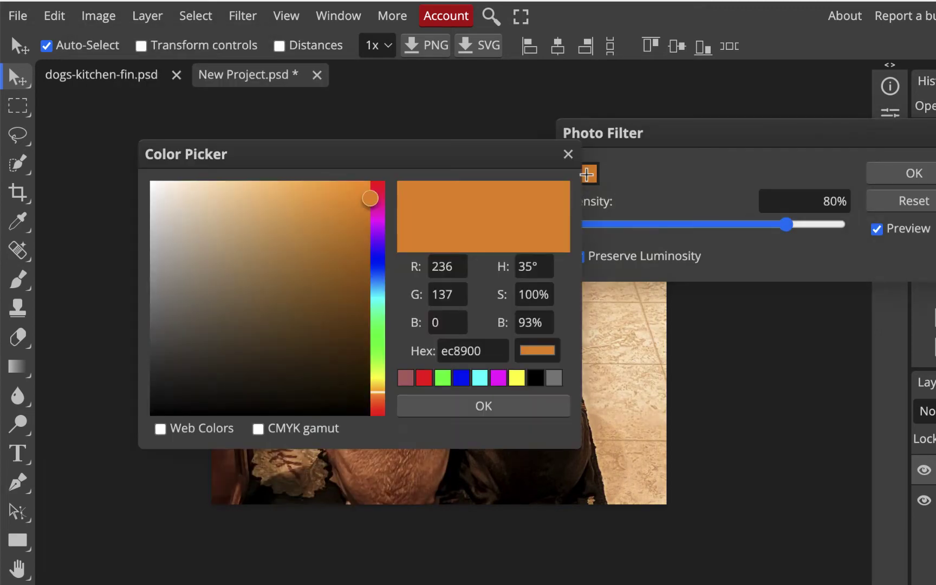
pyautogui.click(461, 378)
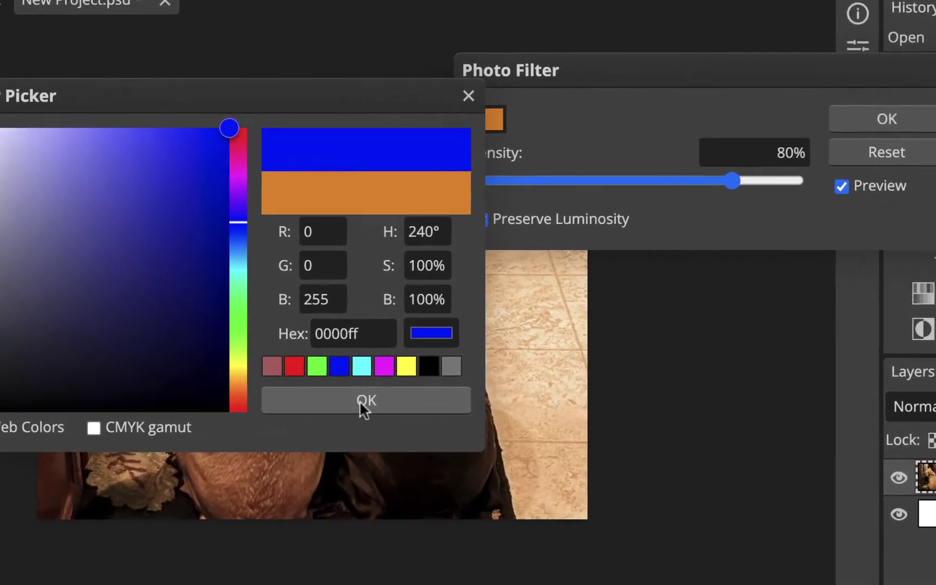
pyautogui.click(476, 408)
# Step: Lower the blue filter's density to slightly under 20%, apply it, and nudge the photo slightly right and down on the canvas
pyautogui.click(639, 224)
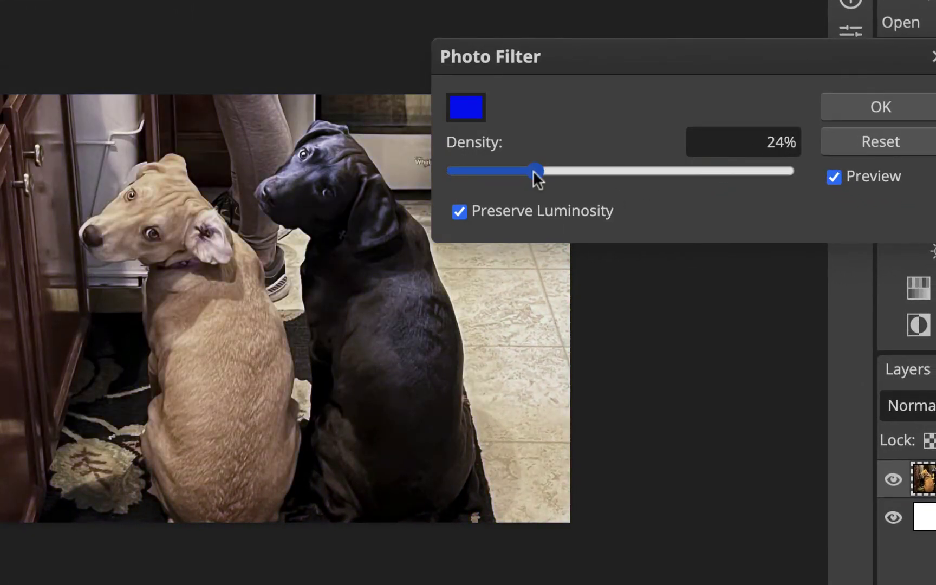
pyautogui.moveTo(521, 171); pyautogui.dragTo(521, 171)
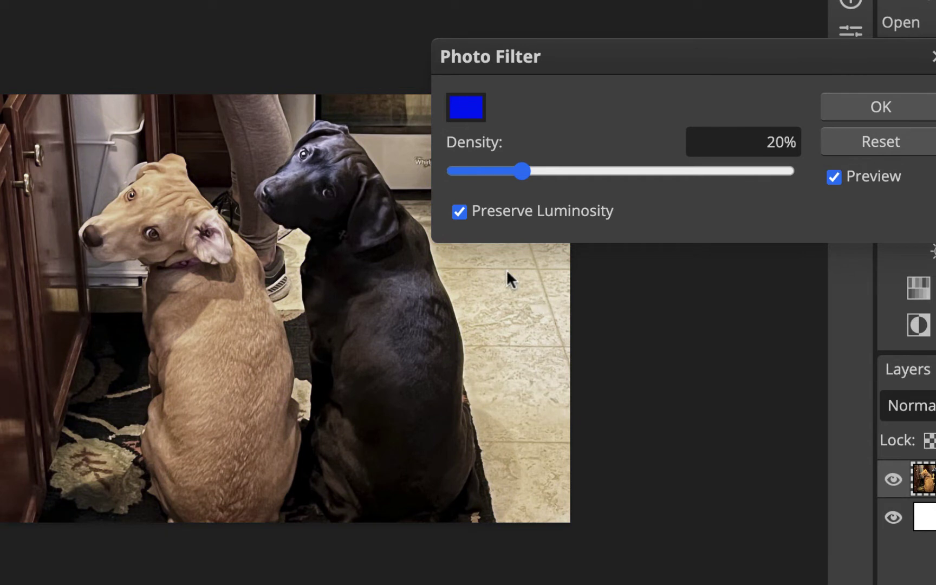
pyautogui.moveTo(517, 171); pyautogui.dragTo(508, 173)
pyautogui.click(880, 109)
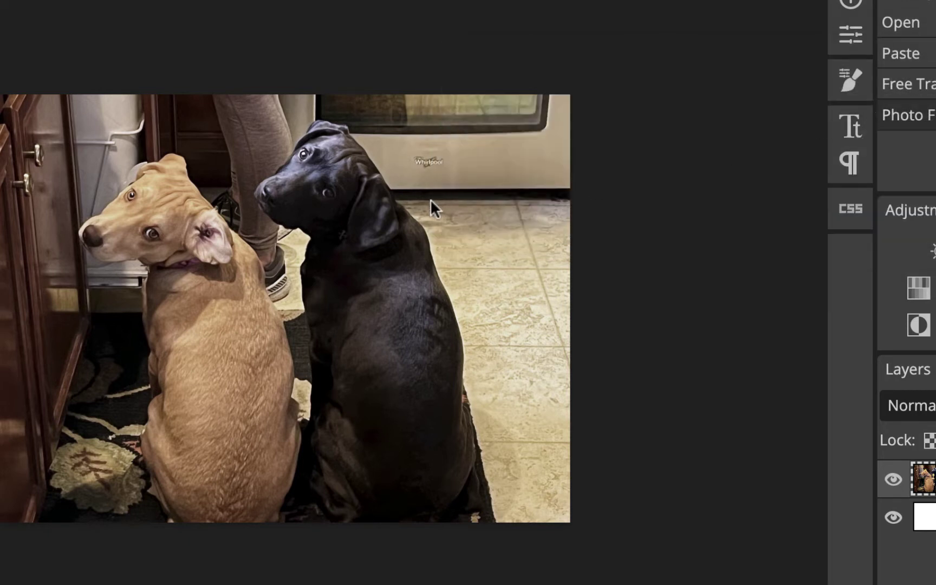
pyautogui.moveTo(388, 219); pyautogui.dragTo(401, 230)
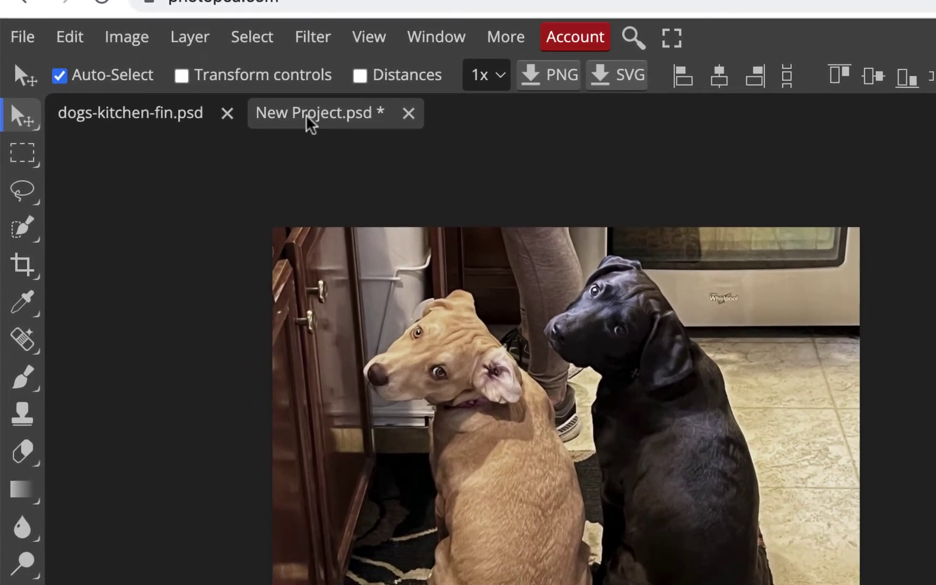
# Step: Rename the project as dogs-kitchen-start and save it as a PSD file
pyautogui.doubleClick(260, 96)
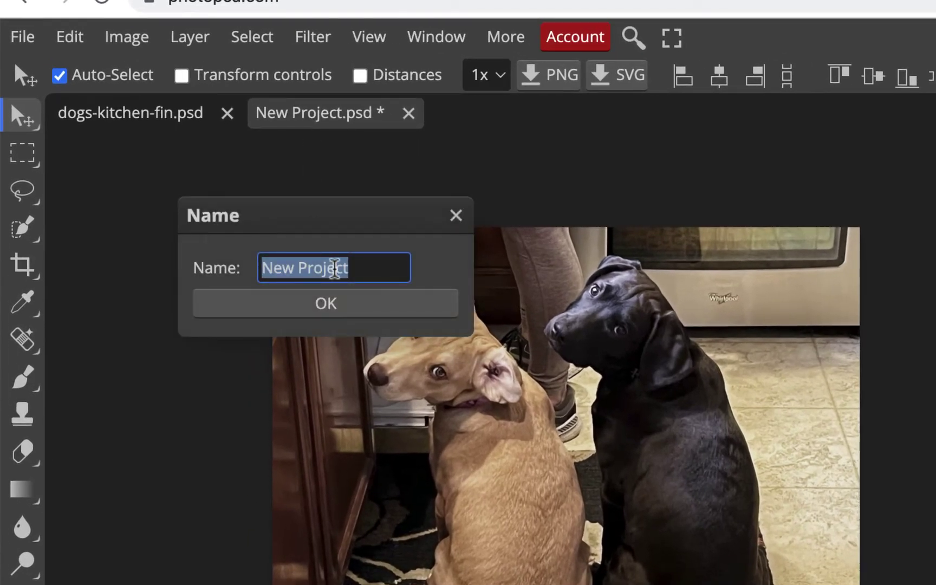
pyautogui.write('dog')
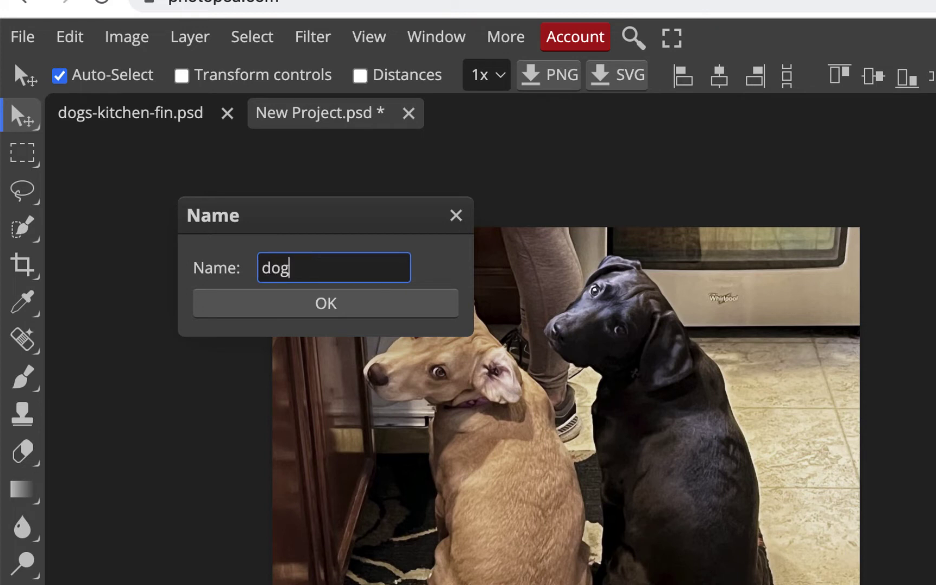
pyautogui.write('s-kitchen-start')
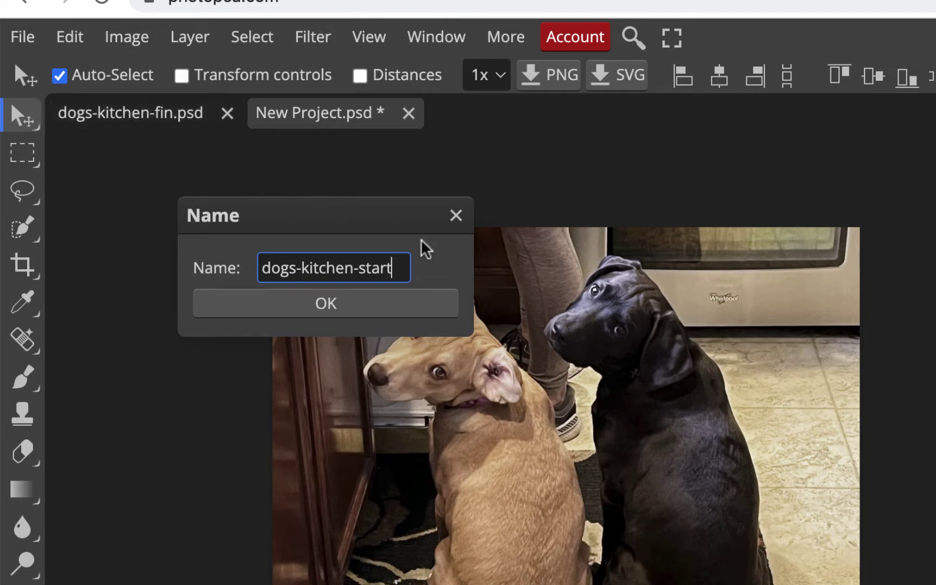
pyautogui.click(388, 300)
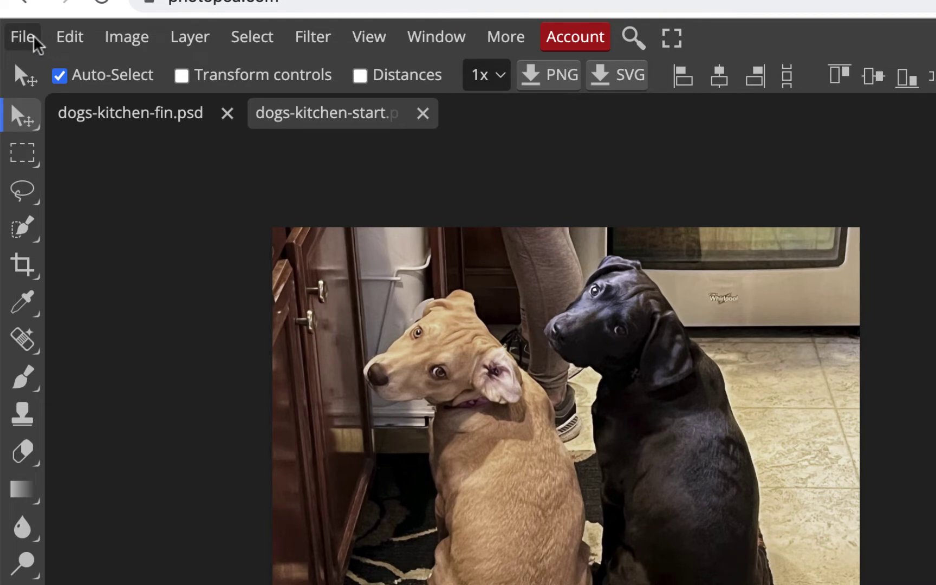
pyautogui.click(22, 37)
pyautogui.moveTo(70, 37)
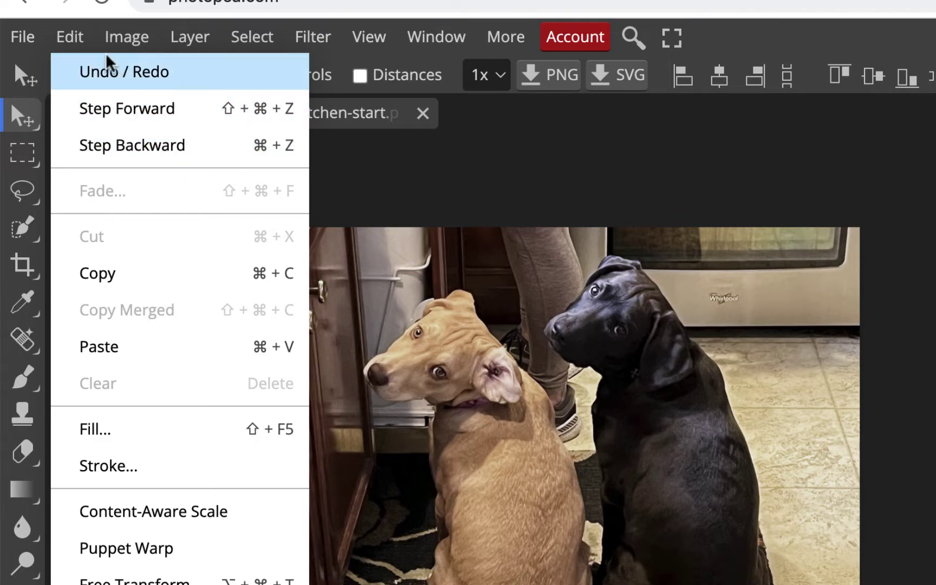
pyautogui.moveTo(26, 35)
pyautogui.click(80, 308)
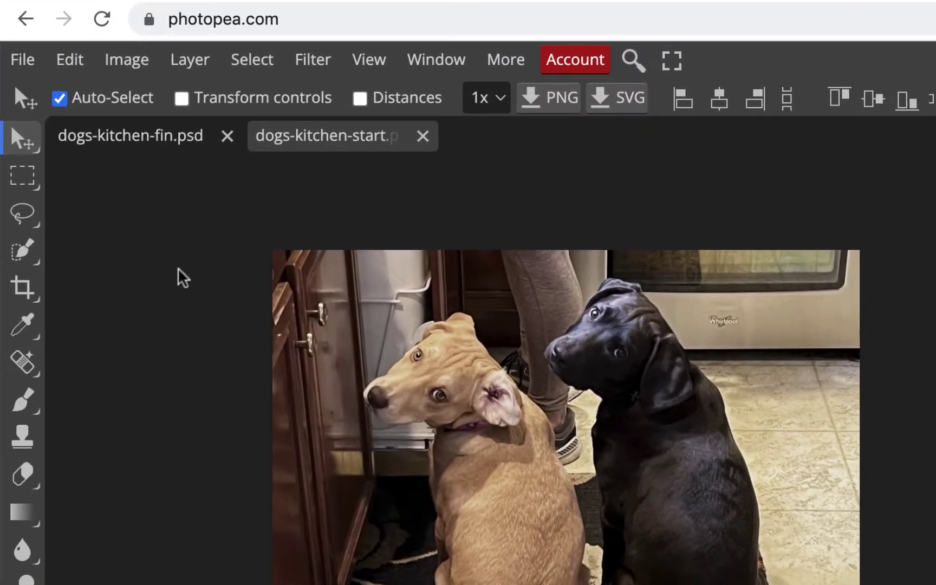
# Step: Try the Quick Selection tool on the black dog's body and clear the resulting selection
pyautogui.click(22, 216)
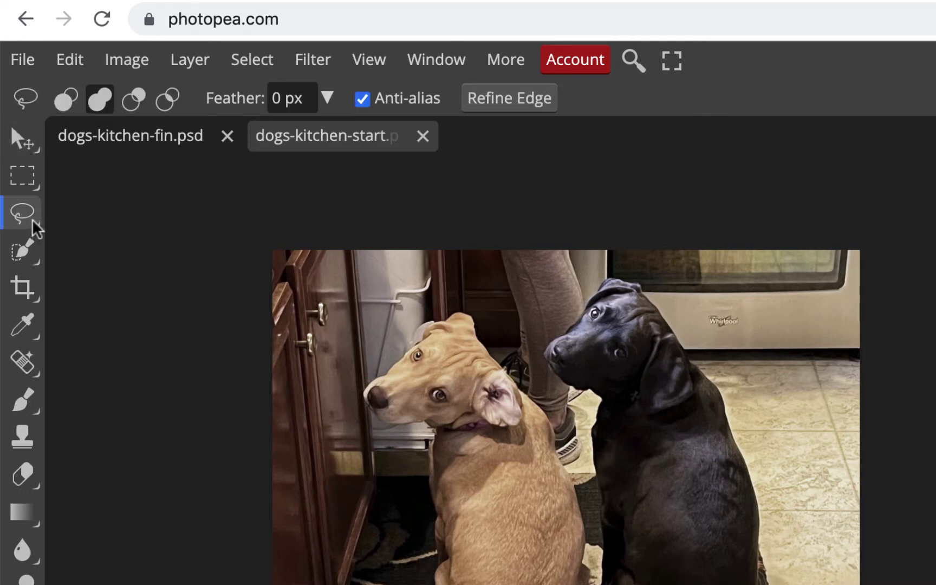
pyautogui.rightClick(32, 219)
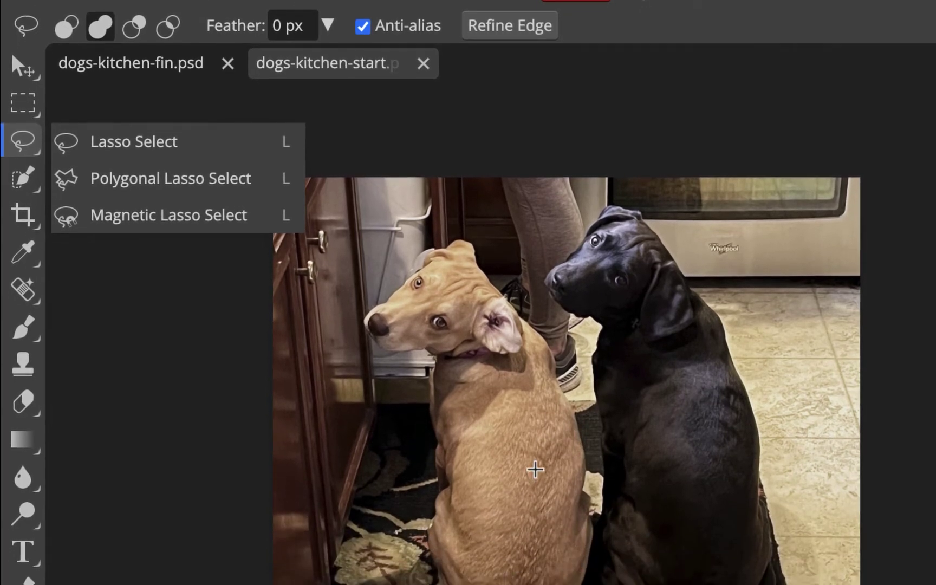
pyautogui.click(28, 181)
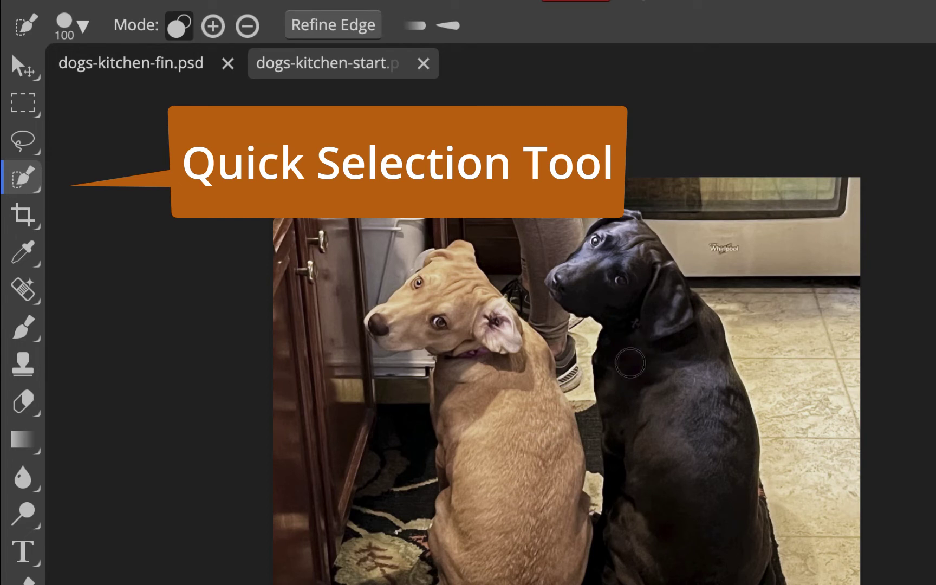
pyautogui.click(630, 364)
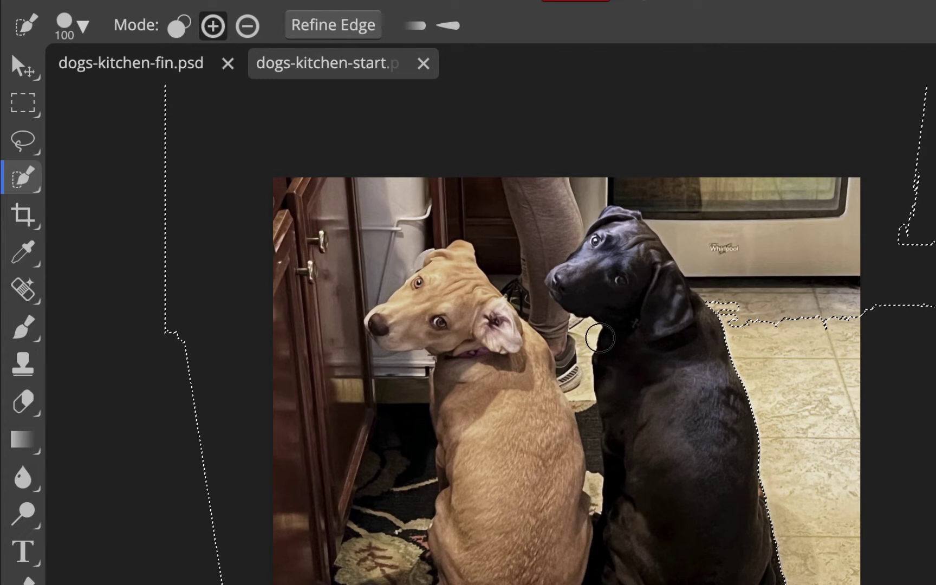
pyautogui.hotkey('ctrl', 'd')
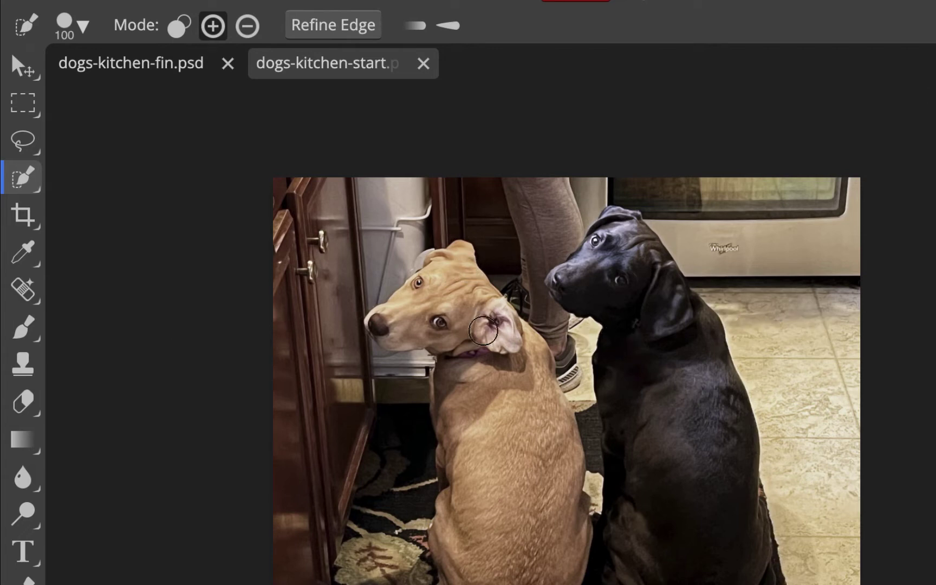
# Step: Try to select the tan dog by framing it with the Object Selection tool and inspect the outline up close
pyautogui.click(33, 182)
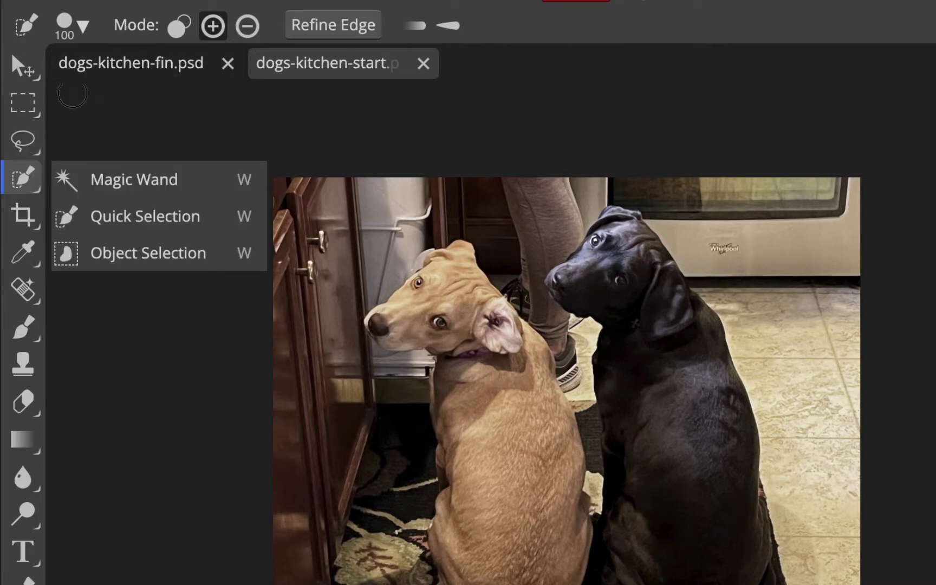
pyautogui.click(91, 257)
pyautogui.moveTo(336, 205); pyautogui.dragTo(593, 584)
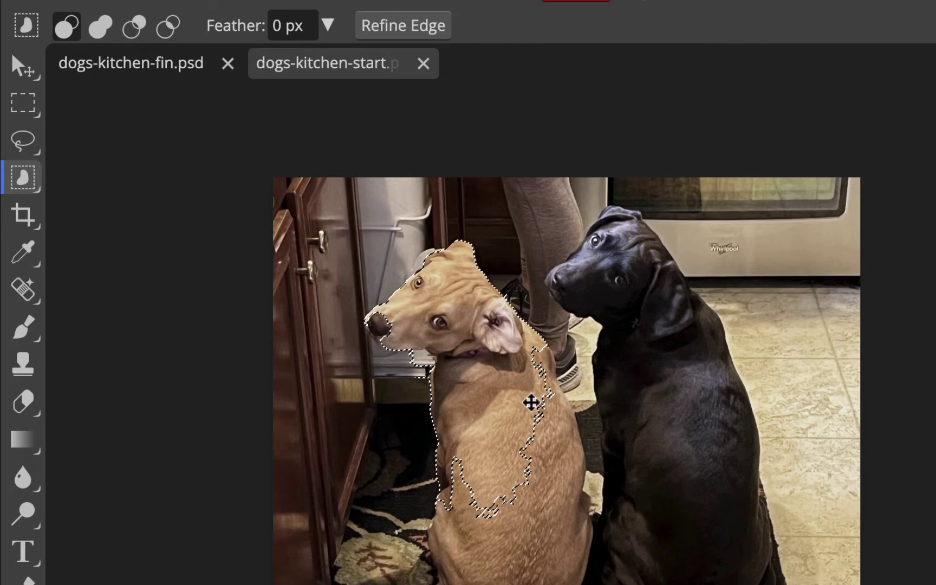
pyautogui.scroll(3, 531, 402)
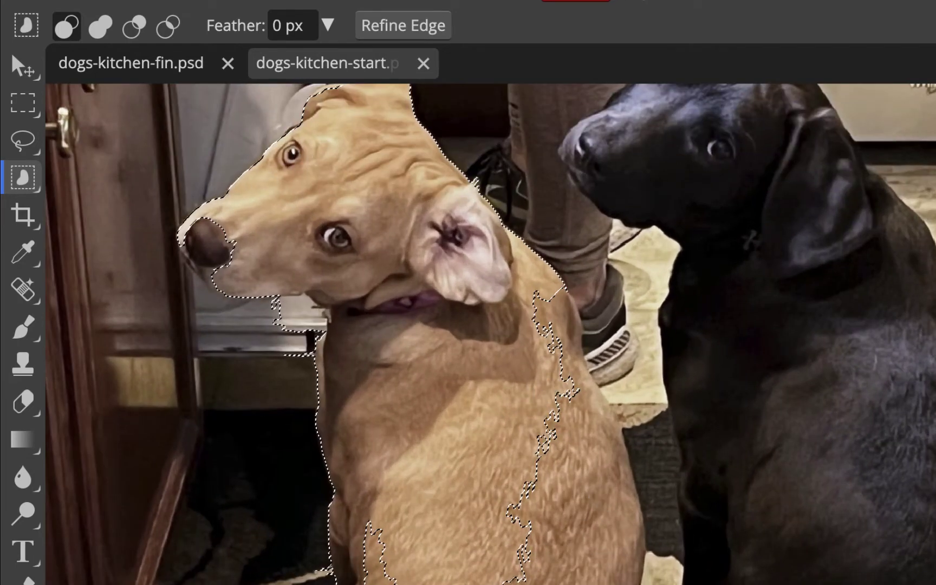
pyautogui.scroll(-3, 491, 334)
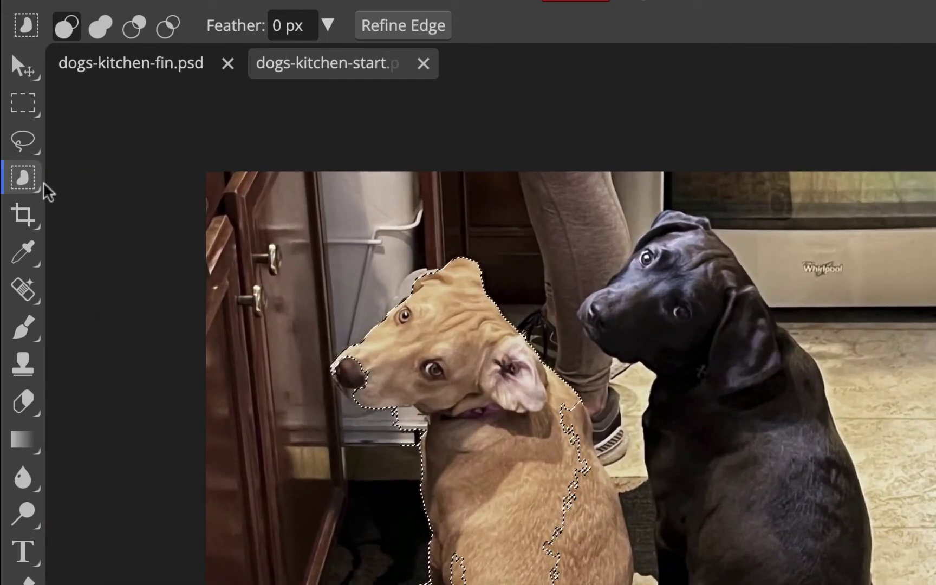
# Step: Switch to the Magnetic Lasso and deselect the partial selection on the tan dog
pyautogui.click(38, 195)
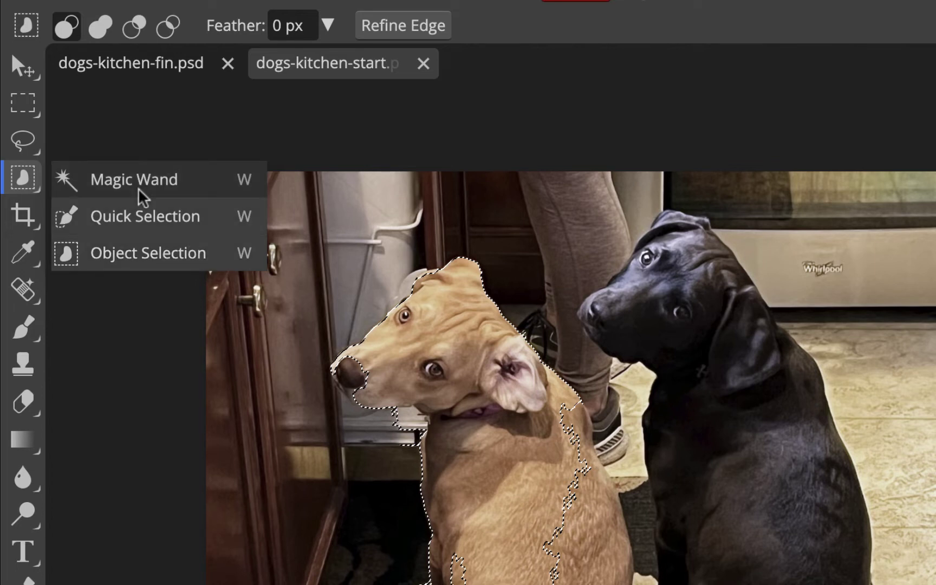
pyautogui.click(28, 146)
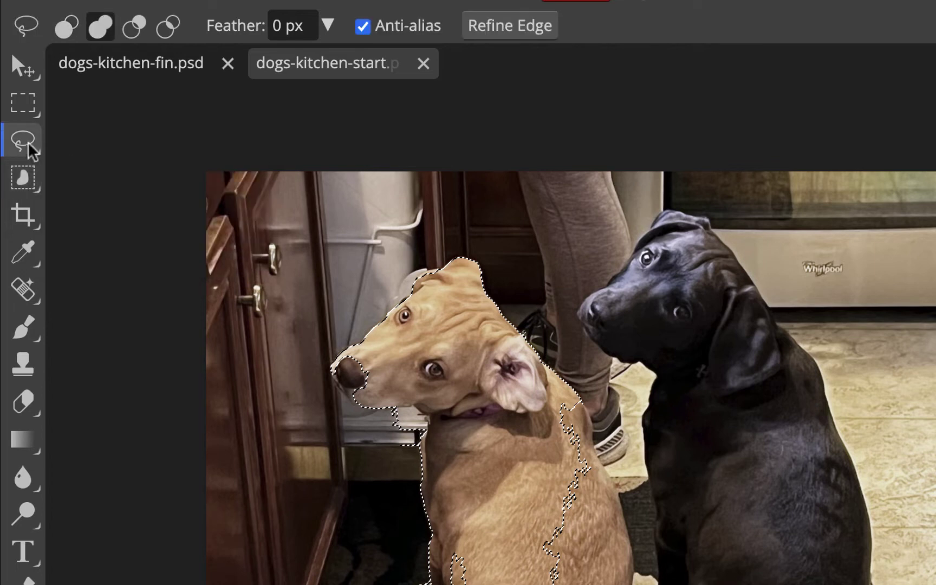
pyautogui.click(34, 139)
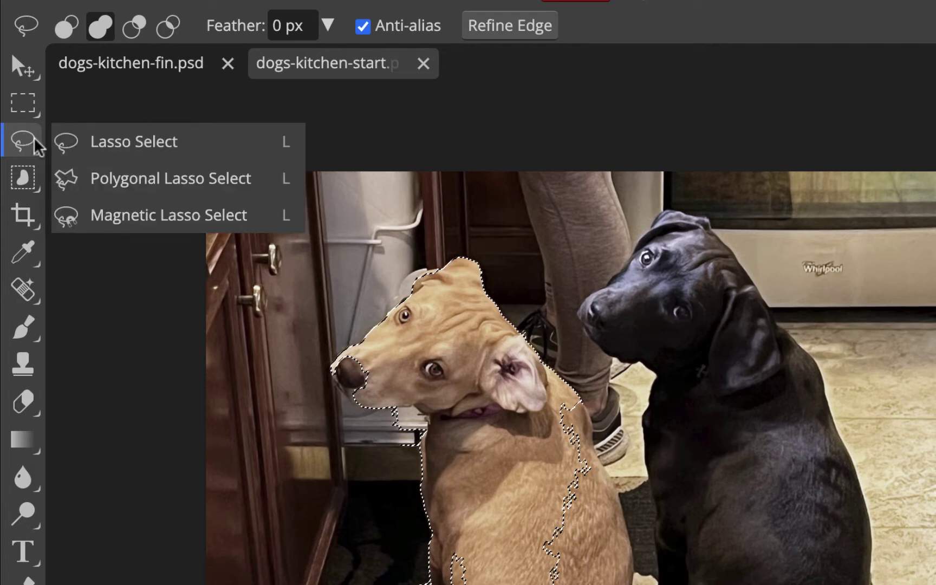
pyautogui.click(144, 216)
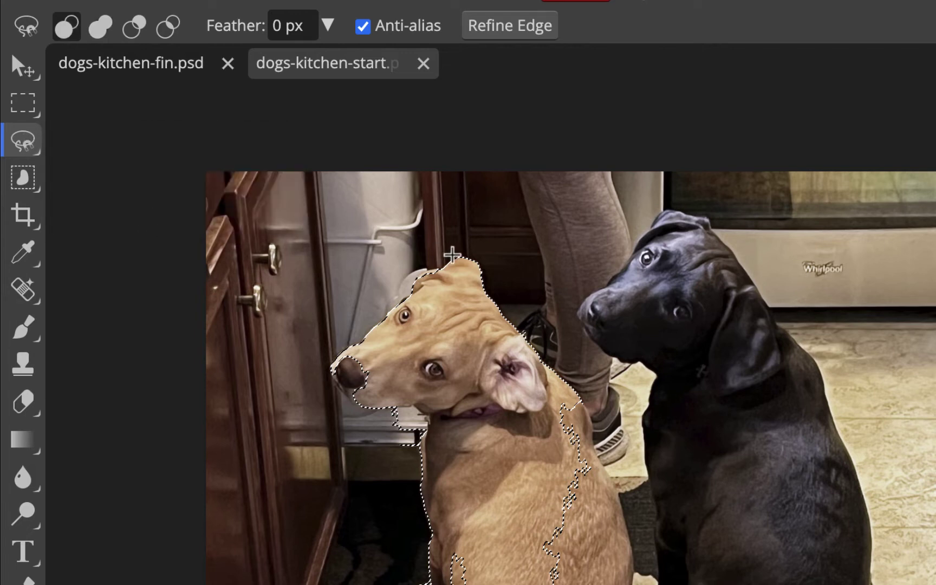
pyautogui.hotkey('ctrl', 'd')
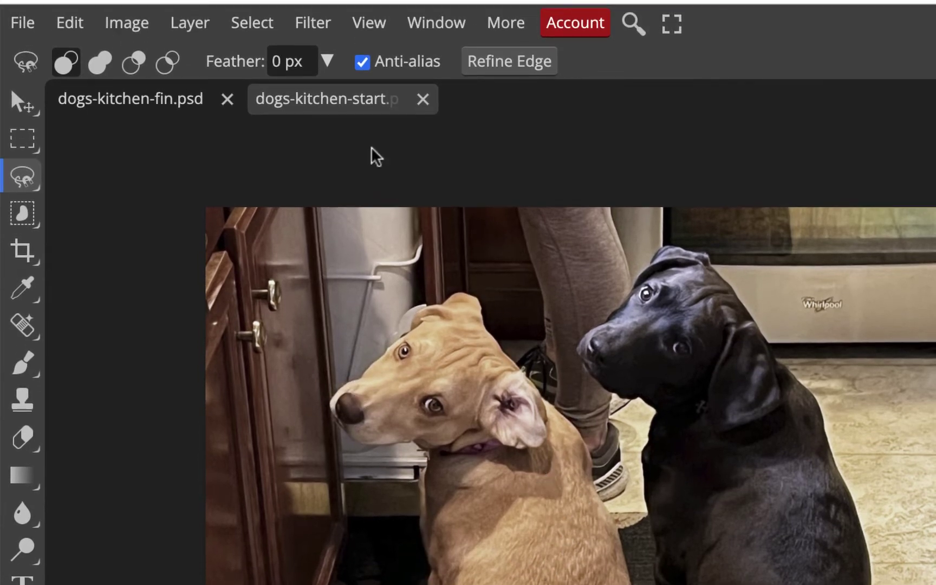
pyautogui.click(259, 22)
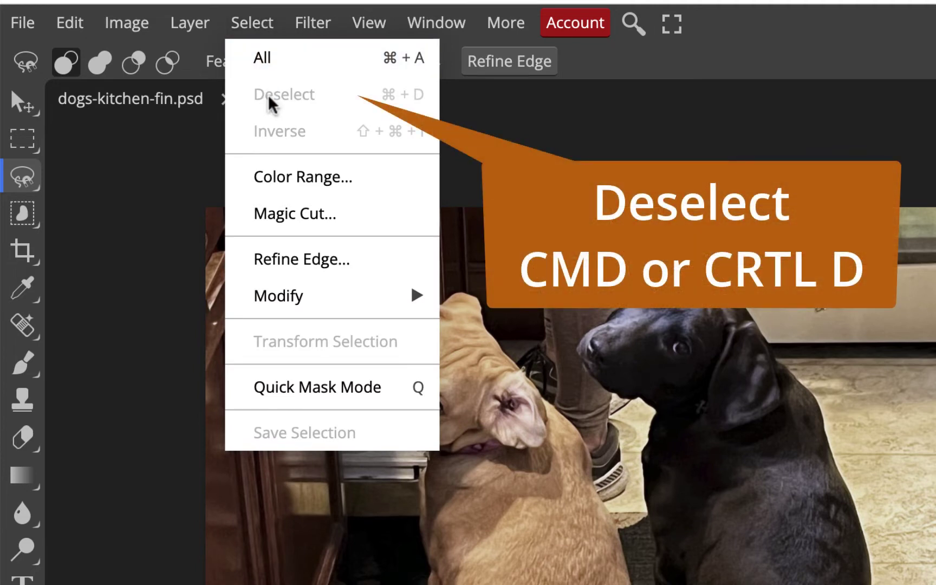
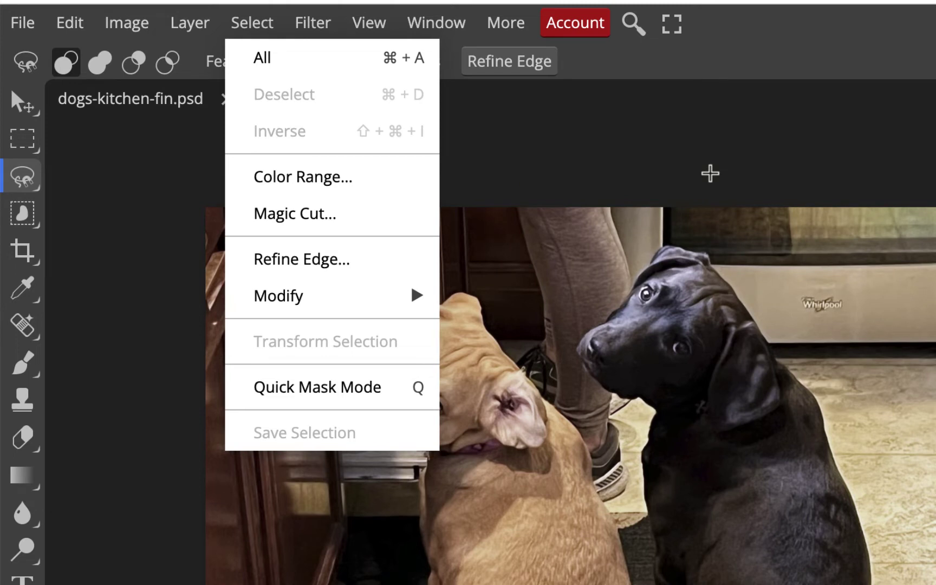
pyautogui.click(726, 33)
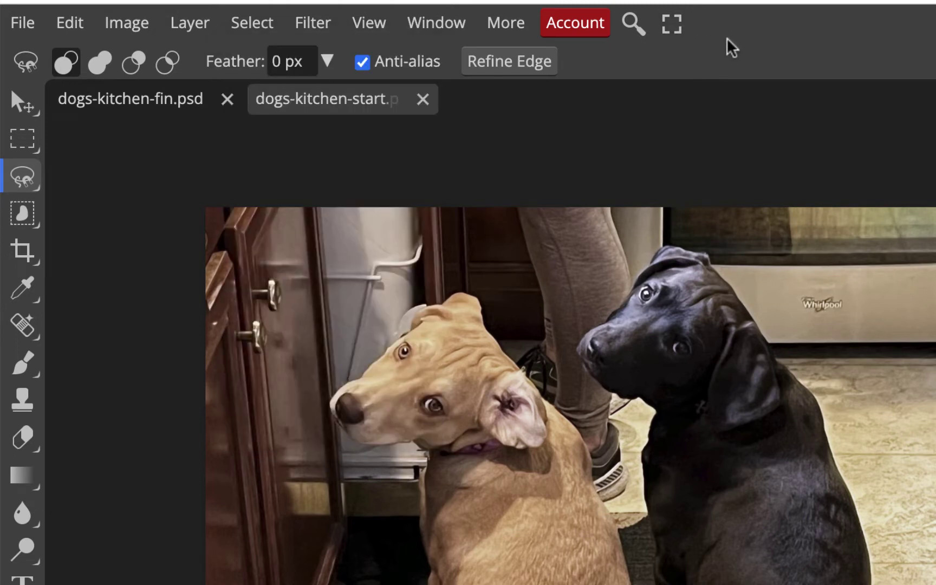
# Step: Trace a Magnetic Lasso outline from the black dog's nose around the outside of both dogs to the tan dog's forehead
pyautogui.hotkey('ctrl', '+')
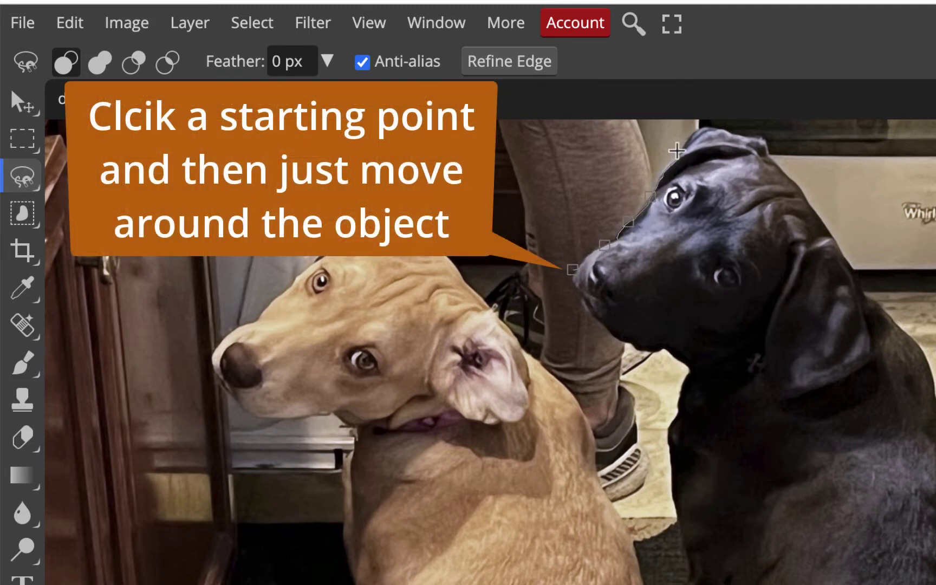
pyautogui.scroll(1, 699, 135)
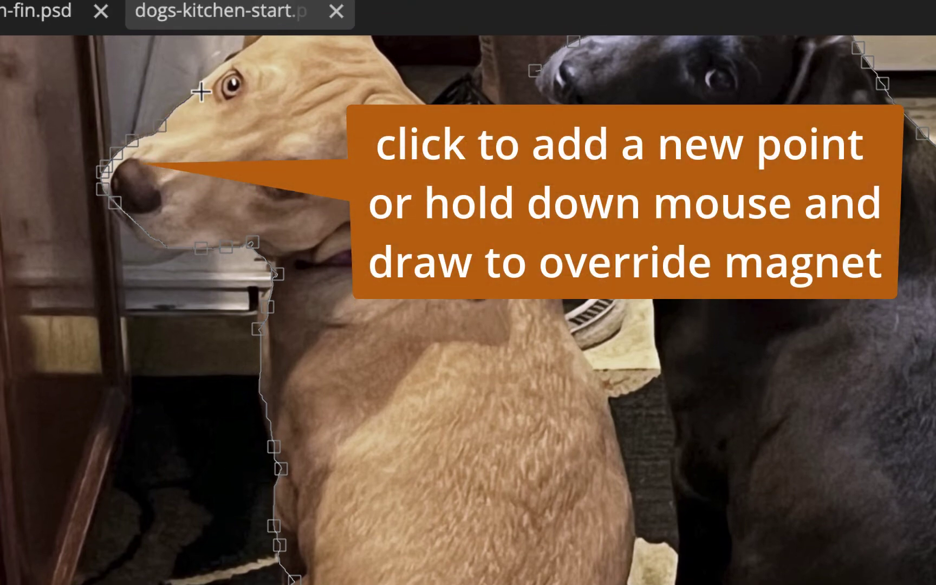
pyautogui.scroll(5, 250, 189)
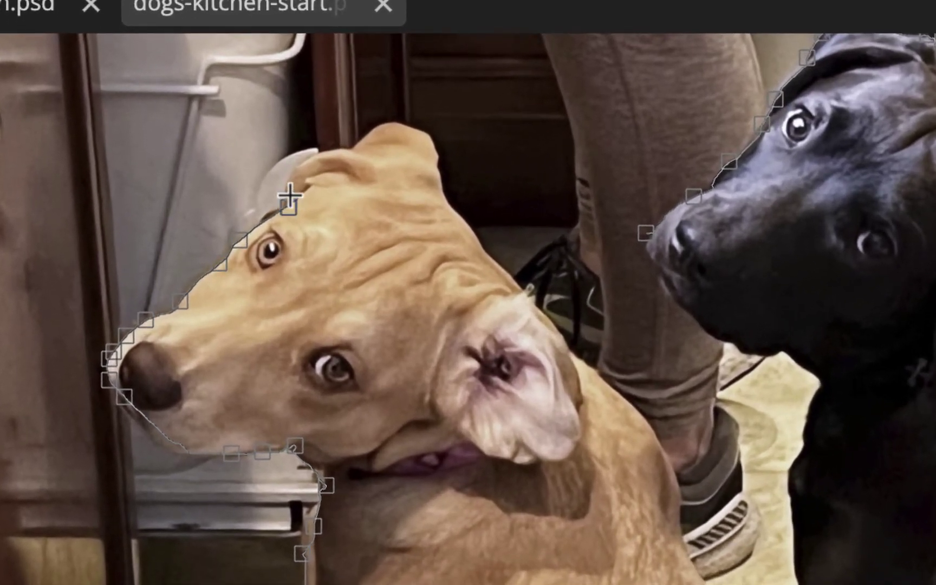
# Step: Continue the magnetic outline over the tan dog's head and down its back to the bottom of the gap between the dogs
pyautogui.moveTo(290, 195)
pyautogui.mouseDown()
pyautogui.moveTo(305, 153)
pyautogui.moveTo(351, 147)
pyautogui.moveTo(407, 117)
pyautogui.moveTo(435, 133)
pyautogui.moveTo(504, 278)
pyautogui.moveTo(599, 370)
pyautogui.moveTo(630, 424)
pyautogui.moveTo(686, 487)
pyautogui.moveTo(677, 510)
pyautogui.moveTo(697, 514)
pyautogui.moveTo(729, 584)
pyautogui.mouseUp()
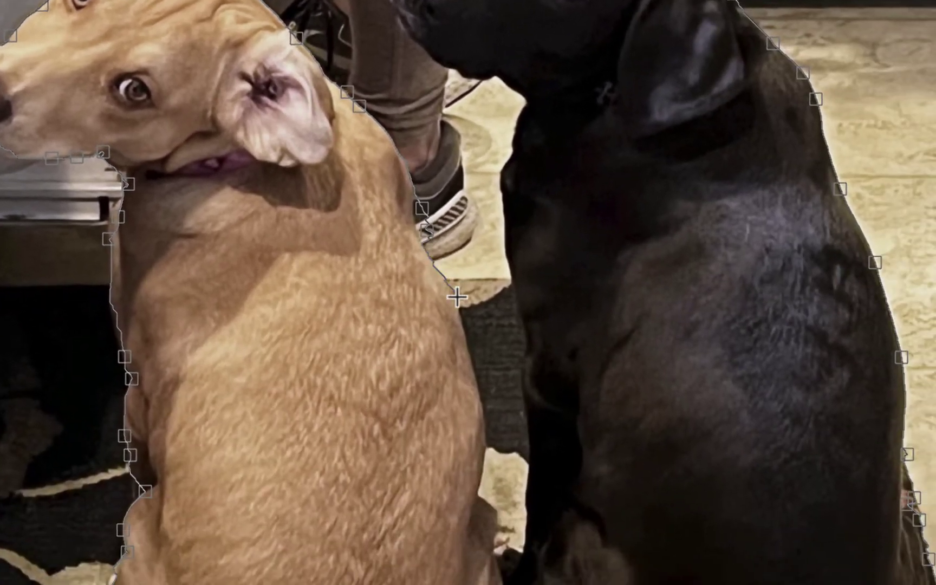
pyautogui.moveTo(460, 301)
pyautogui.mouseDown()
pyautogui.moveTo(427, 216)
pyautogui.moveTo(474, 338)
pyautogui.moveTo(484, 445)
pyautogui.mouseUp()
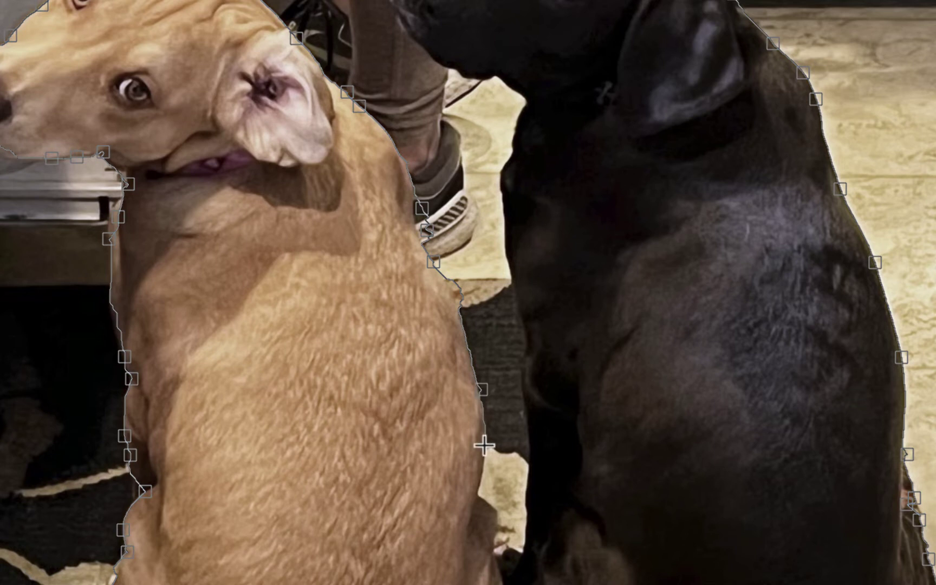
pyautogui.moveTo(482, 497); pyautogui.dragTo(483, 487)
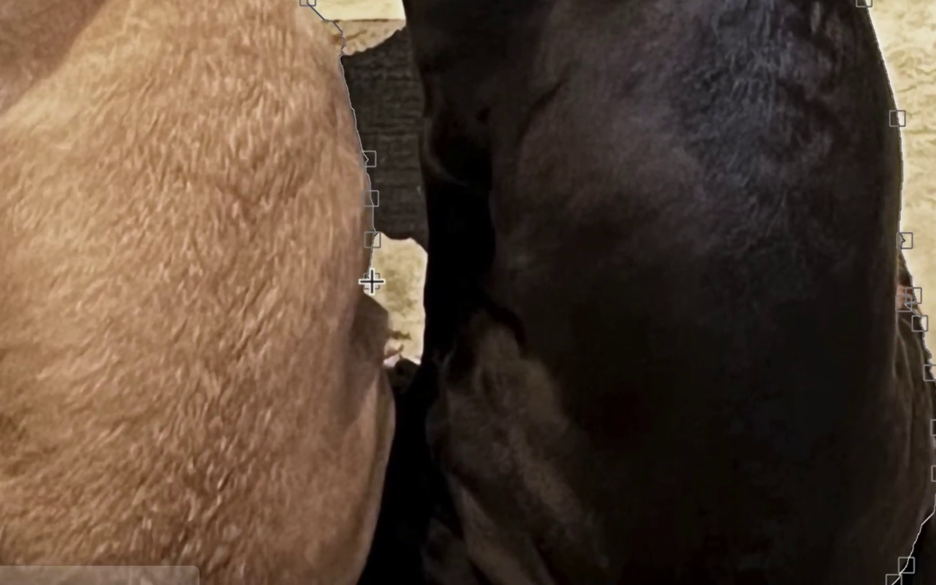
pyautogui.moveTo(372, 282)
pyautogui.mouseDown()
pyautogui.moveTo(399, 406)
pyautogui.moveTo(424, 367)
pyautogui.moveTo(430, 329)
pyautogui.mouseUp()
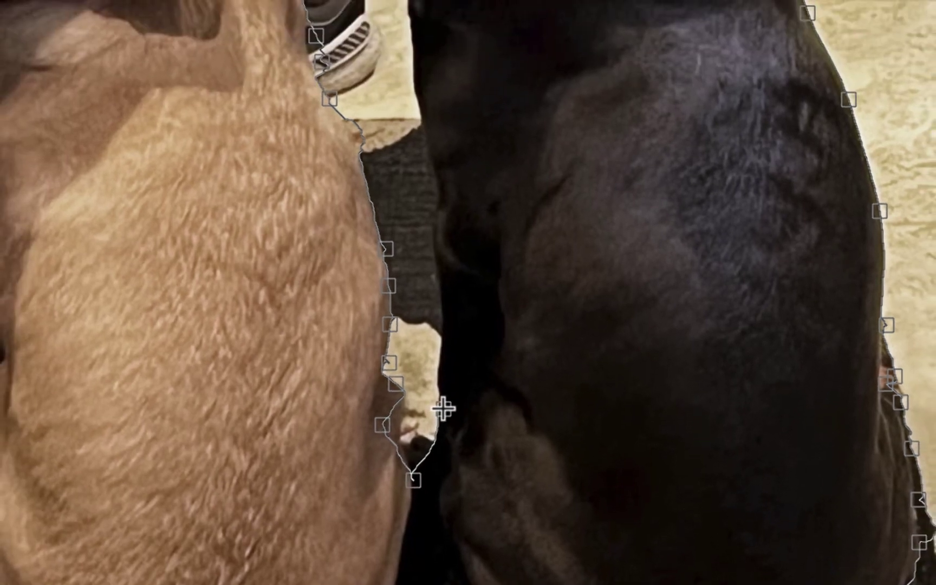
# Step: Trace up the black dog's inner edge, chest and chin and close the outline at its starting point on the nose
pyautogui.moveTo(444, 404)
pyautogui.mouseDown()
pyautogui.moveTo(435, 168)
pyautogui.moveTo(440, 267)
pyautogui.mouseUp()
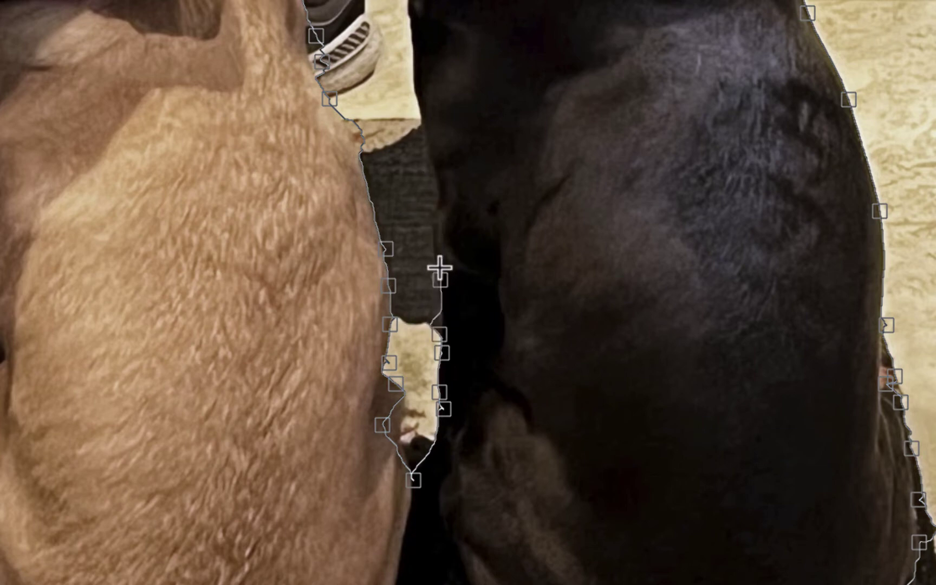
pyautogui.moveTo(439, 268)
pyautogui.mouseDown()
pyautogui.moveTo(444, 201)
pyautogui.moveTo(425, 129)
pyautogui.mouseUp()
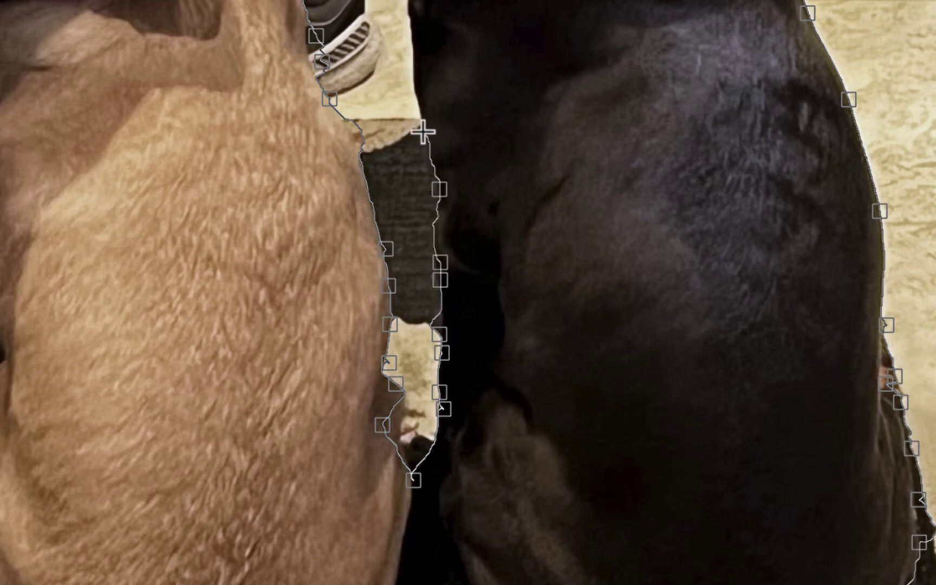
pyautogui.scroll(-5, 432, 210)
pyautogui.moveTo(443, 297); pyautogui.dragTo(430, 207)
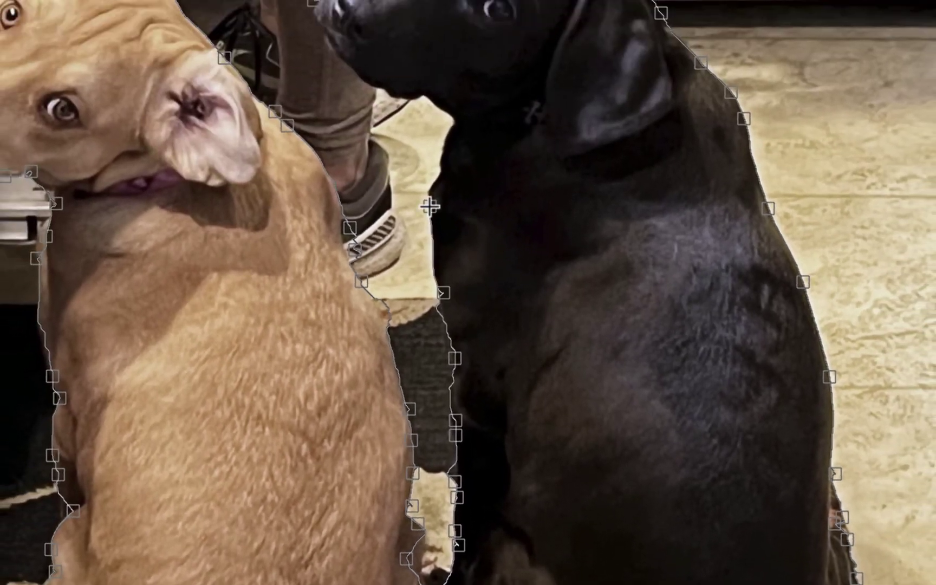
pyautogui.moveTo(448, 144)
pyautogui.mouseDown()
pyautogui.moveTo(444, 123)
pyautogui.moveTo(419, 92)
pyautogui.moveTo(381, 92)
pyautogui.moveTo(358, 76)
pyautogui.mouseUp()
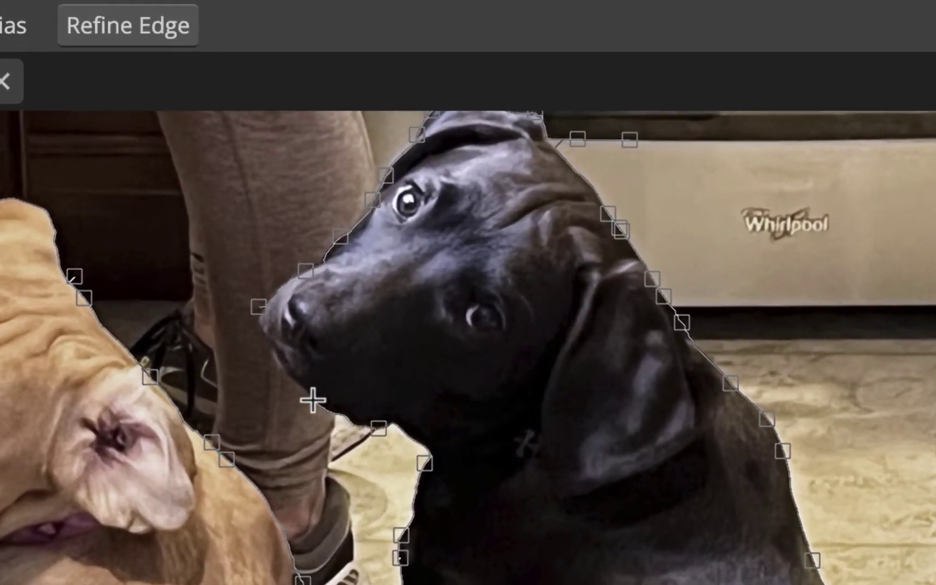
pyautogui.moveTo(313, 401)
pyautogui.mouseDown()
pyautogui.moveTo(257, 337)
pyautogui.moveTo(254, 313)
pyautogui.mouseUp()
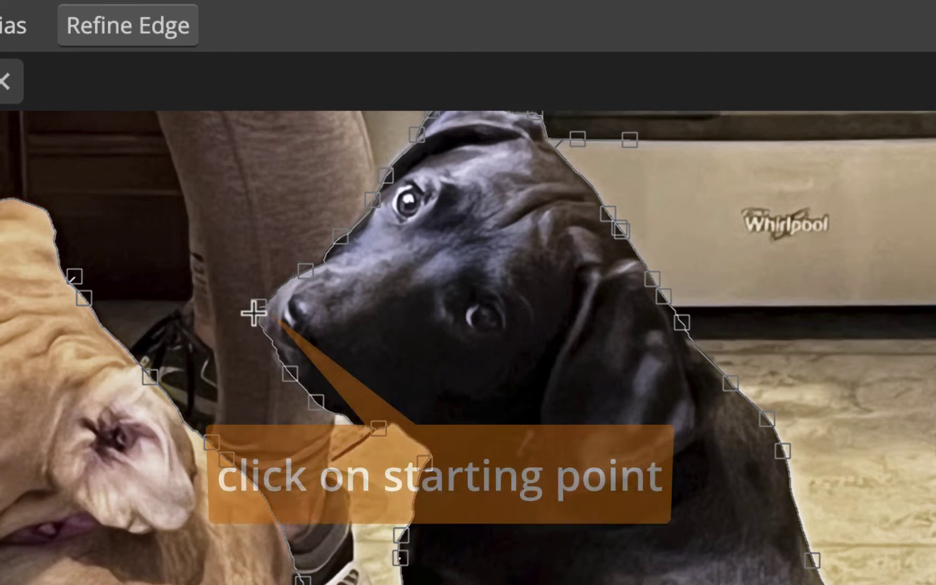
pyautogui.click(260, 305)
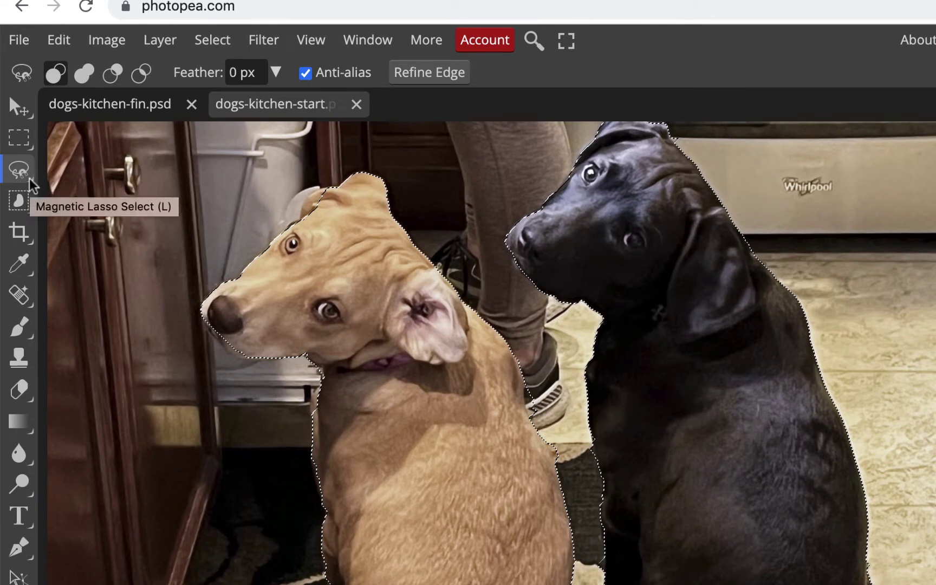
# Step: Switch to the freehand Lasso in add mode and add the tan dog's cut-off far ear to the selection
pyautogui.rightClick(32, 184)
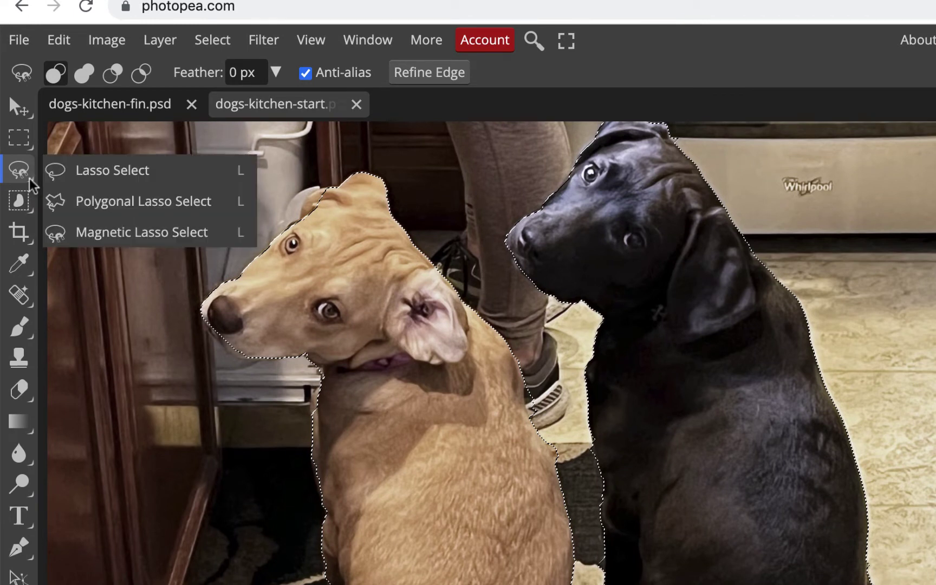
pyautogui.click(114, 172)
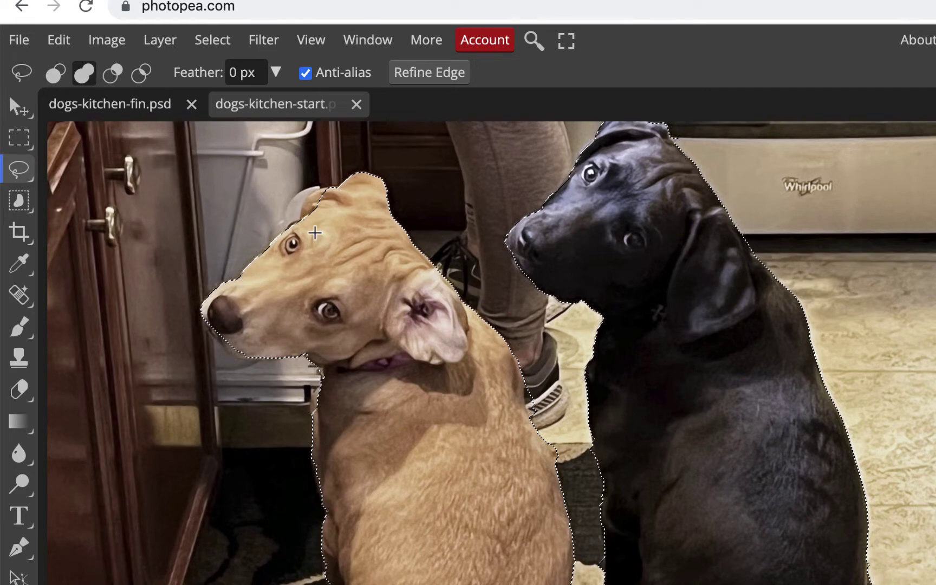
pyautogui.scroll(5, 316, 238)
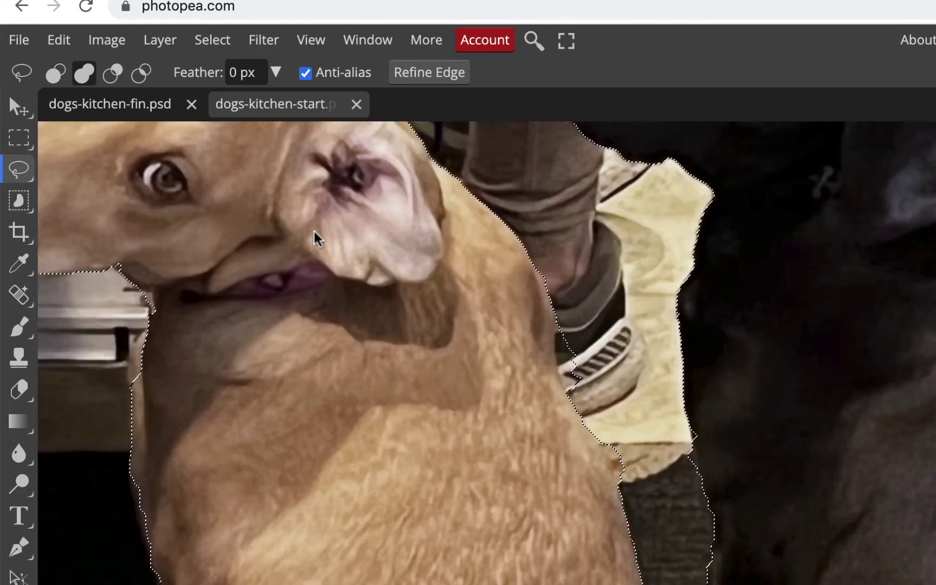
pyautogui.scroll(6, 315, 232)
pyautogui.hscroll(-3, 314, 232)
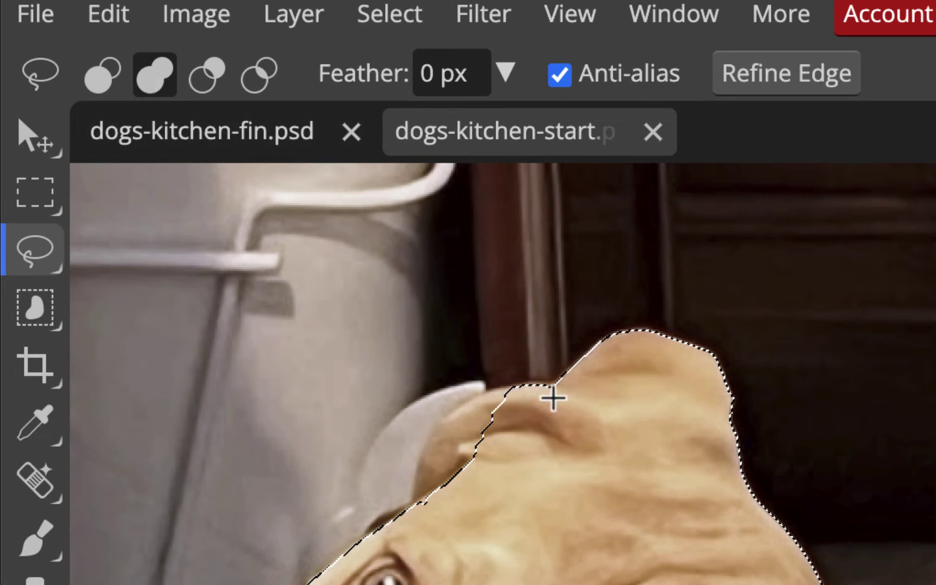
pyautogui.moveTo(553, 397)
pyautogui.mouseDown()
pyautogui.moveTo(483, 389)
pyautogui.moveTo(443, 410)
pyautogui.mouseUp()
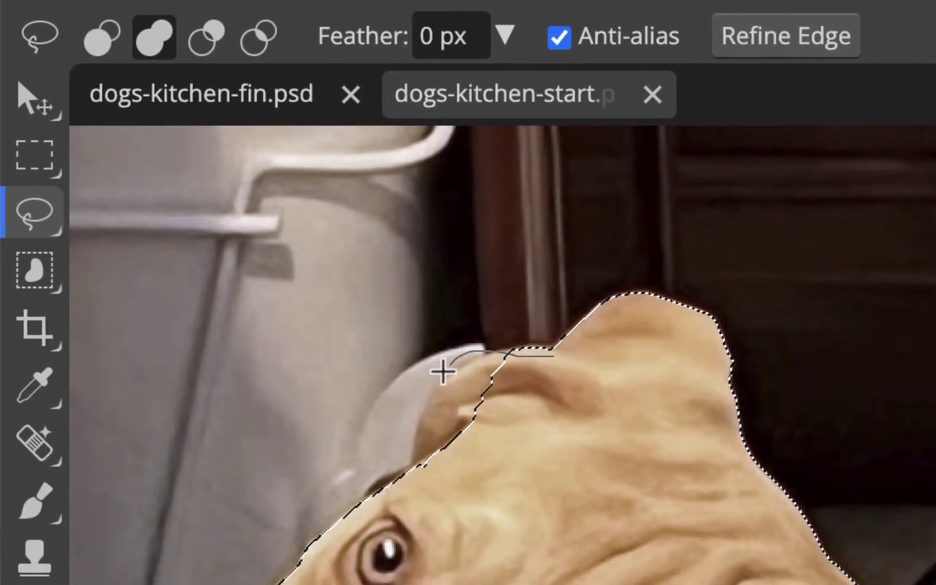
pyautogui.moveTo(443, 372)
pyautogui.mouseDown()
pyautogui.moveTo(422, 414)
pyautogui.moveTo(416, 475)
pyautogui.moveTo(455, 496)
pyautogui.moveTo(508, 496)
pyautogui.moveTo(592, 393)
pyautogui.moveTo(564, 339)
pyautogui.moveTo(565, 352)
pyautogui.mouseUp()
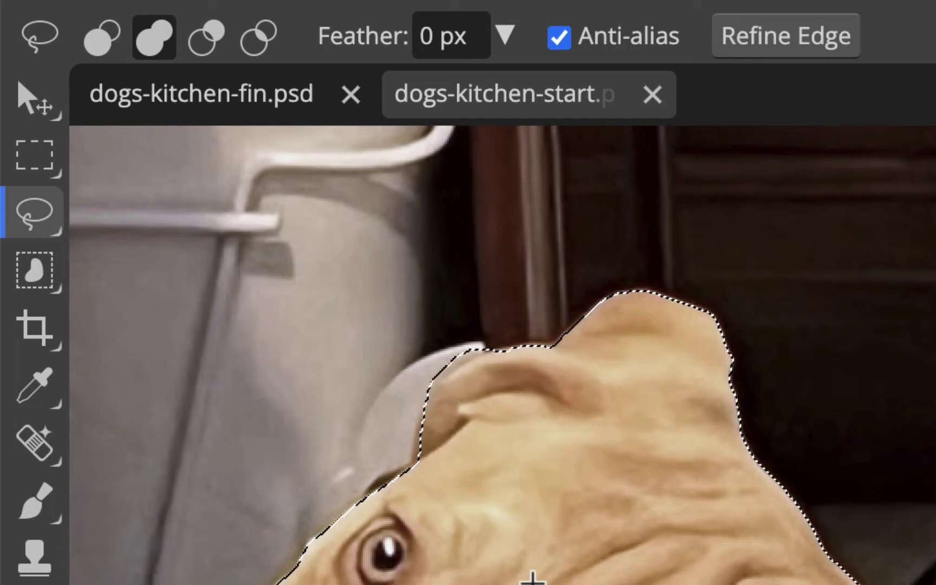
# Step: Add the missed underside of the tan dog's muzzle and the throat area below its jaw to the selection
pyautogui.scroll(-5, 532, 579)
pyautogui.hscroll(2, 532, 579)
pyautogui.scroll(-5, 533, 577)
pyautogui.hscroll(-3, 533, 577)
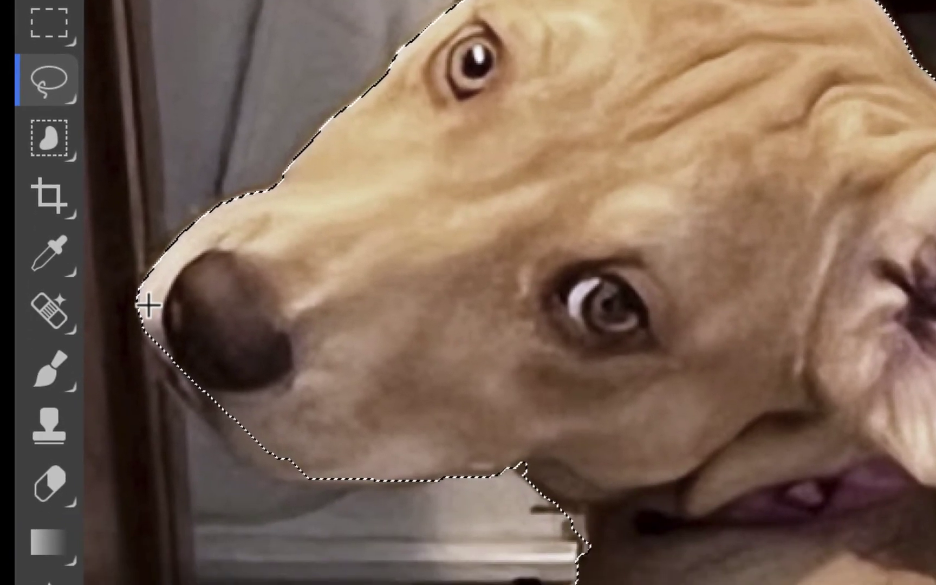
pyautogui.moveTo(148, 306)
pyautogui.mouseDown()
pyautogui.moveTo(181, 394)
pyautogui.moveTo(247, 473)
pyautogui.moveTo(328, 488)
pyautogui.moveTo(393, 465)
pyautogui.moveTo(424, 385)
pyautogui.moveTo(381, 316)
pyautogui.moveTo(316, 262)
pyautogui.moveTo(257, 241)
pyautogui.moveTo(199, 257)
pyautogui.mouseUp()
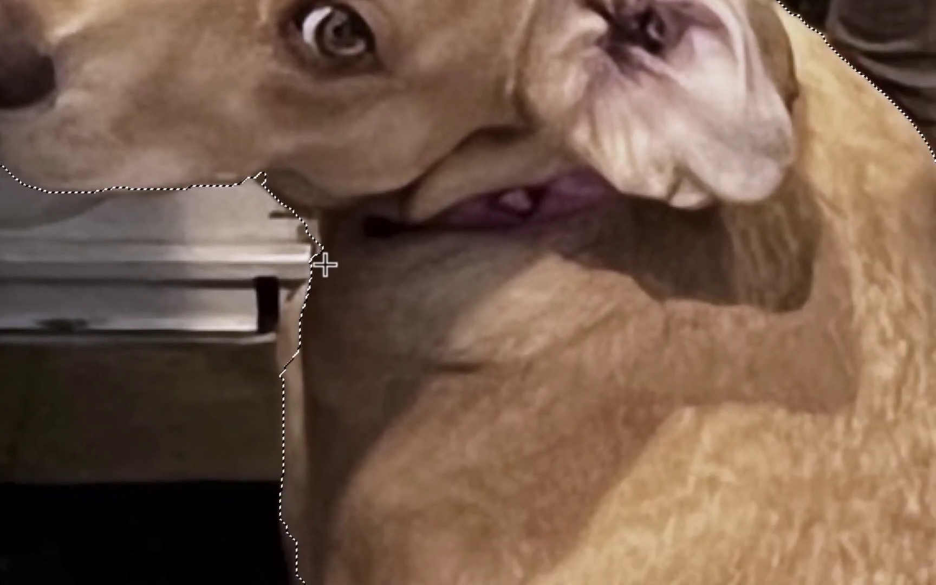
pyautogui.moveTo(324, 265)
pyautogui.mouseDown()
pyautogui.moveTo(292, 296)
pyautogui.moveTo(287, 320)
pyautogui.moveTo(289, 380)
pyautogui.moveTo(309, 385)
pyautogui.moveTo(335, 364)
pyautogui.moveTo(352, 327)
pyautogui.moveTo(325, 265)
pyautogui.mouseUp()
# Step: Add the missed slivers along the tan dog's outer leg and lower haunch, plus its hip beside the gap between the dogs
pyautogui.scroll(-10, 422, 308)
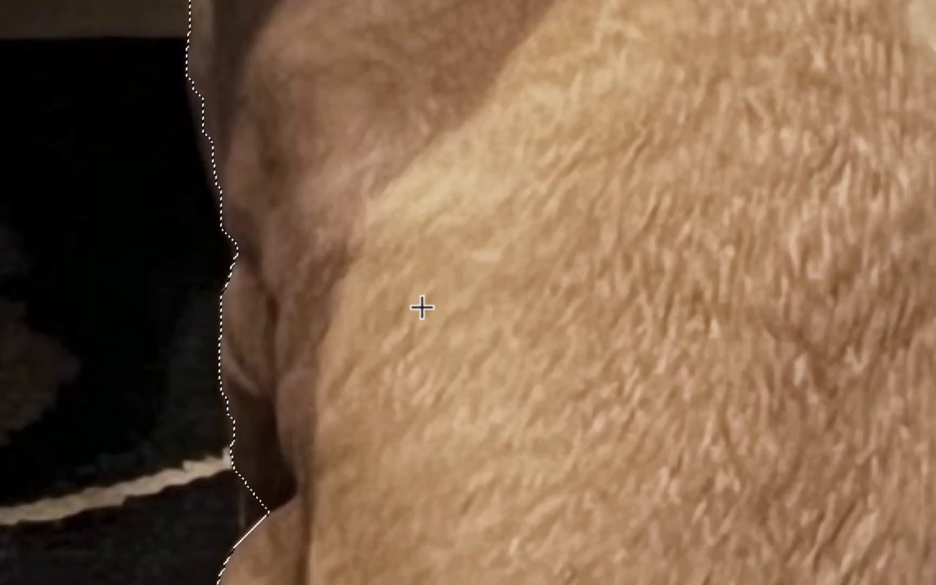
pyautogui.scroll(-3, 382, 315)
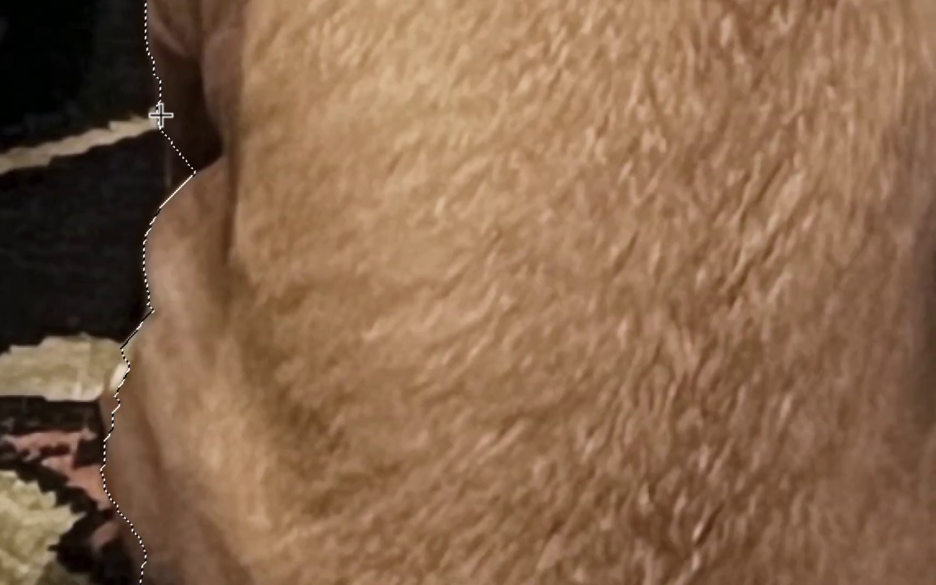
pyautogui.moveTo(163, 118)
pyautogui.mouseDown()
pyautogui.moveTo(170, 183)
pyautogui.moveTo(195, 217)
pyautogui.moveTo(227, 169)
pyautogui.moveTo(219, 133)
pyautogui.moveTo(169, 115)
pyautogui.mouseUp()
pyautogui.scroll(-8, 256, 131)
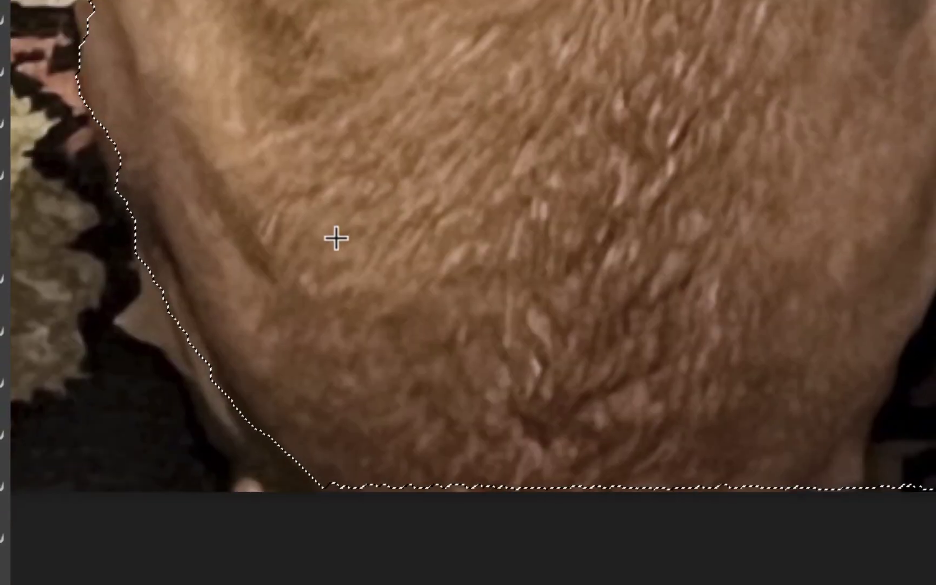
pyautogui.moveTo(191, 349)
pyautogui.mouseDown()
pyautogui.moveTo(247, 429)
pyautogui.moveTo(288, 433)
pyautogui.moveTo(309, 398)
pyautogui.moveTo(265, 348)
pyautogui.moveTo(219, 314)
pyautogui.mouseUp()
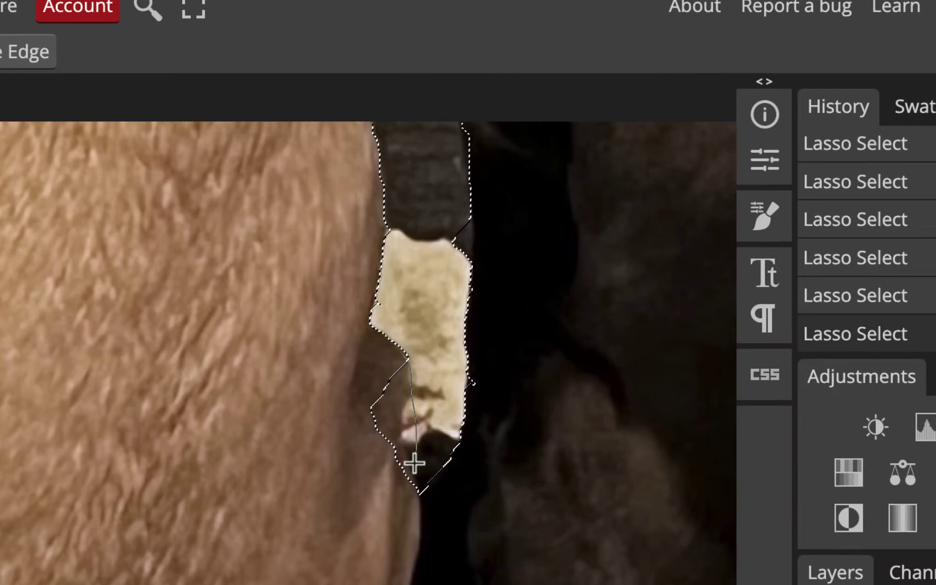
pyautogui.moveTo(414, 464)
pyautogui.mouseDown()
pyautogui.moveTo(358, 488)
pyautogui.moveTo(332, 429)
pyautogui.moveTo(352, 380)
pyautogui.moveTo(403, 359)
pyautogui.mouseUp()
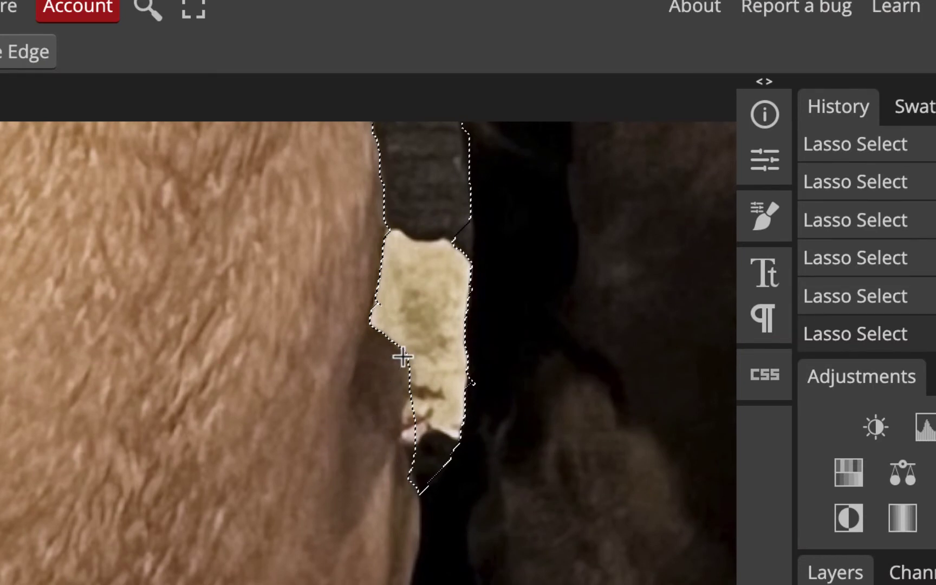
# Step: Set the Lasso to subtract and remove the rug and floor slivers from both edges of the gap between the dogs
pyautogui.scroll(5, 595, 424)
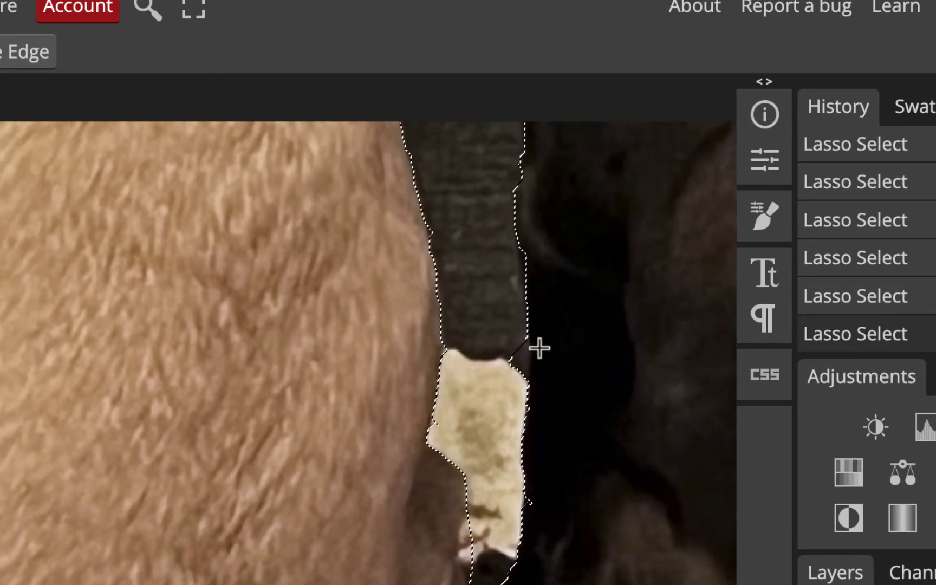
pyautogui.scroll(5, 601, 408)
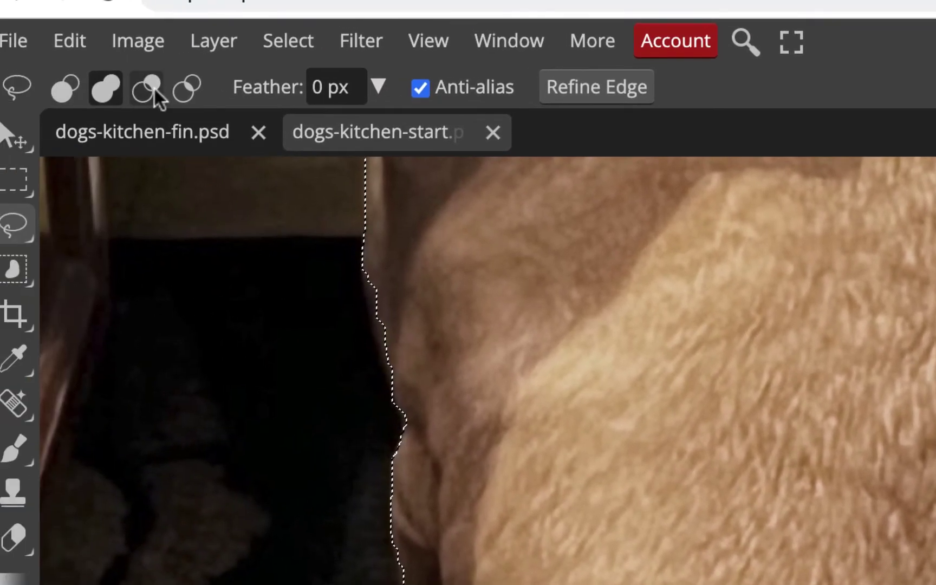
pyautogui.click(43, 83)
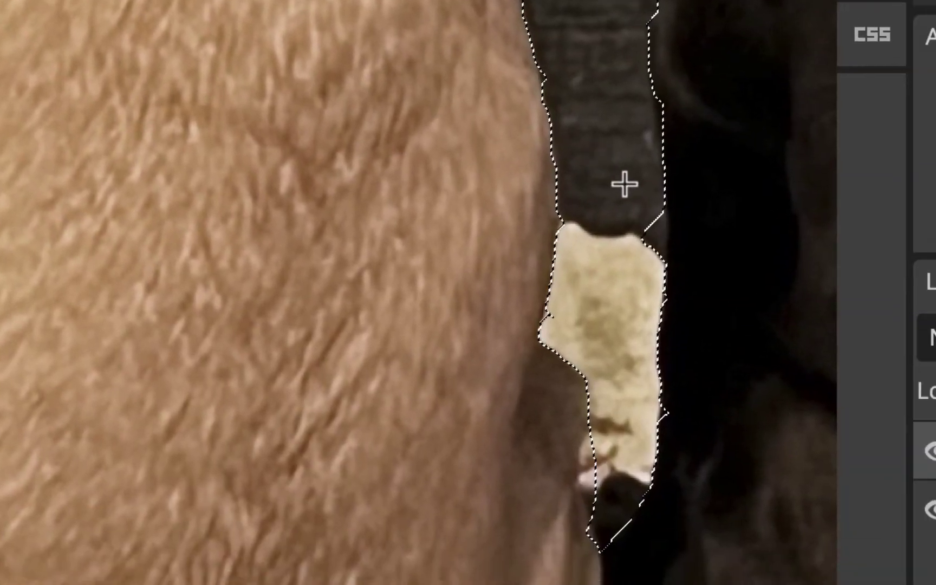
pyautogui.moveTo(626, 184)
pyautogui.mouseDown()
pyautogui.moveTo(631, 259)
pyautogui.moveTo(652, 287)
pyautogui.moveTo(668, 290)
pyautogui.moveTo(663, 210)
pyautogui.moveTo(655, 190)
pyautogui.moveTo(619, 186)
pyautogui.mouseUp()
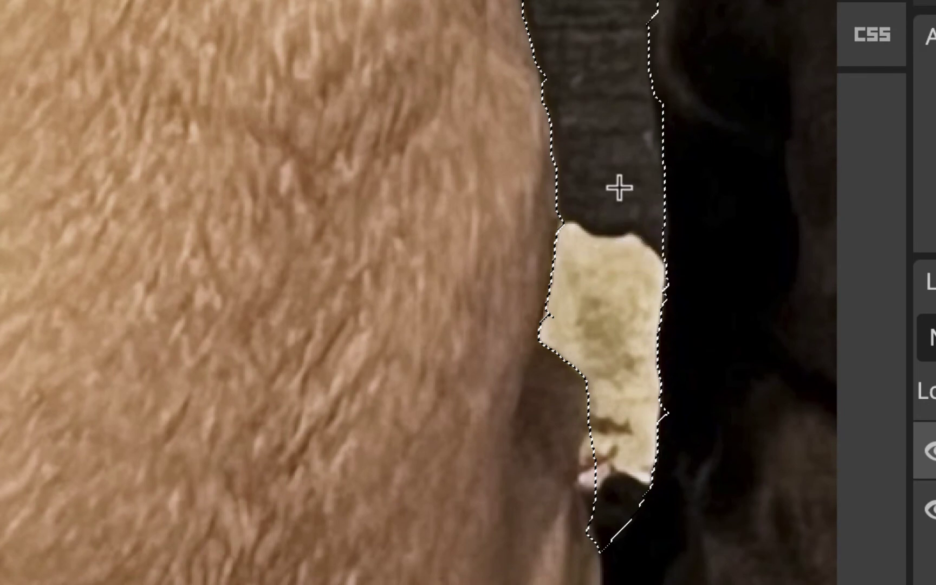
pyautogui.scroll(3, 736, 165)
pyautogui.hscroll(-1, 736, 165)
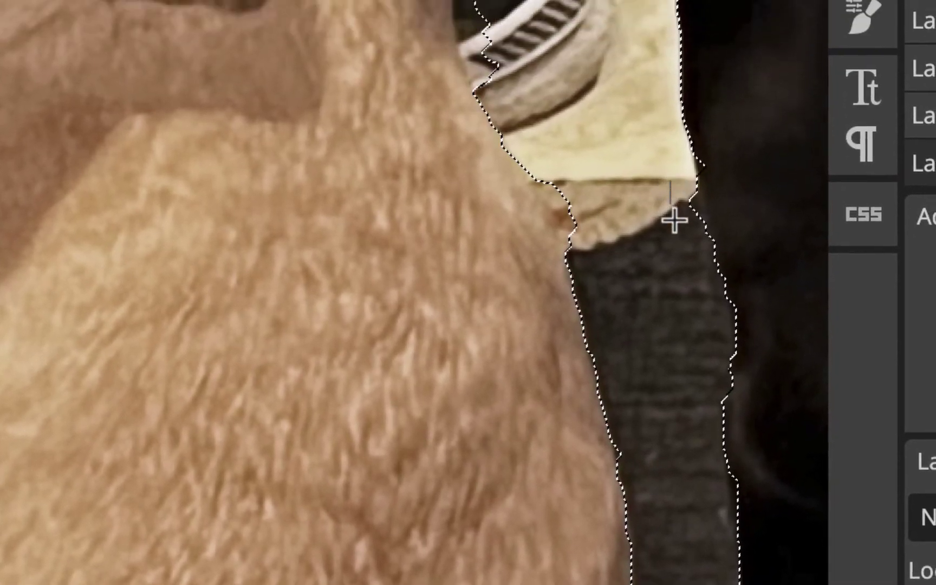
pyautogui.moveTo(675, 221)
pyautogui.mouseDown()
pyautogui.moveTo(695, 237)
pyautogui.moveTo(702, 207)
pyautogui.moveTo(692, 179)
pyautogui.moveTo(668, 186)
pyautogui.mouseUp()
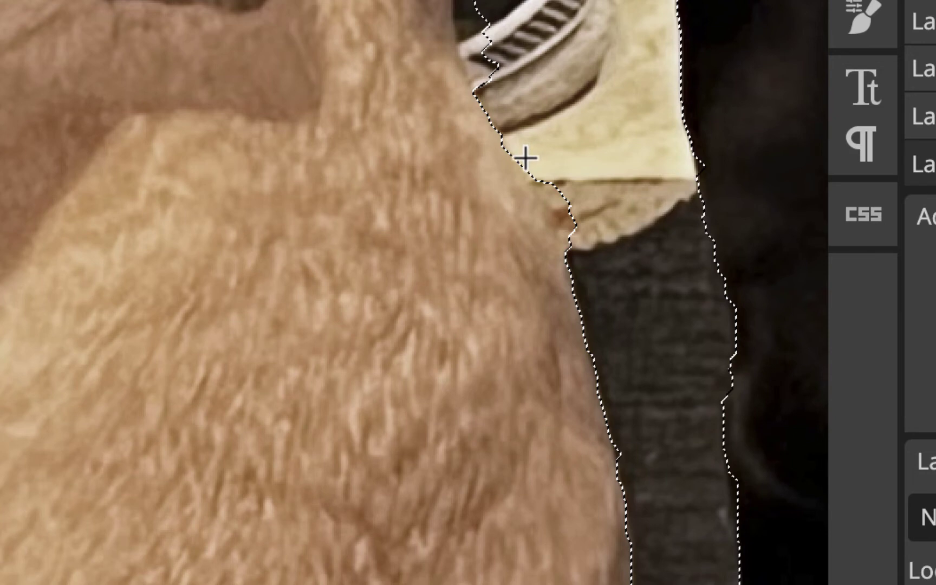
pyautogui.moveTo(526, 158)
pyautogui.mouseDown()
pyautogui.moveTo(563, 242)
pyautogui.moveTo(595, 272)
pyautogui.moveTo(624, 236)
pyautogui.moveTo(602, 176)
pyautogui.moveTo(530, 157)
pyautogui.mouseUp()
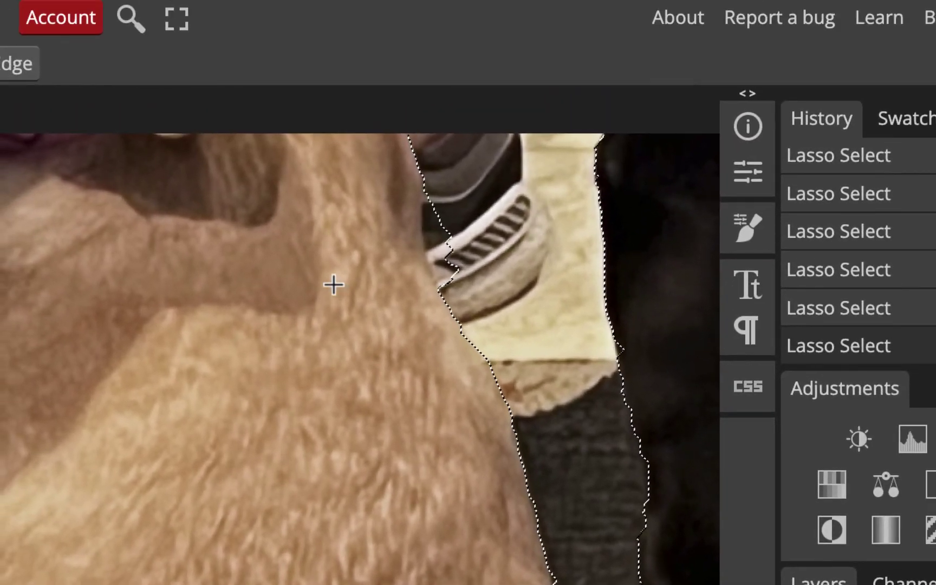
# Step: Subtract the part of the person's shoe and sock that spills into the selection along the tan dog's back
pyautogui.scroll(8, 334, 285)
pyautogui.hscroll(7, 334, 285)
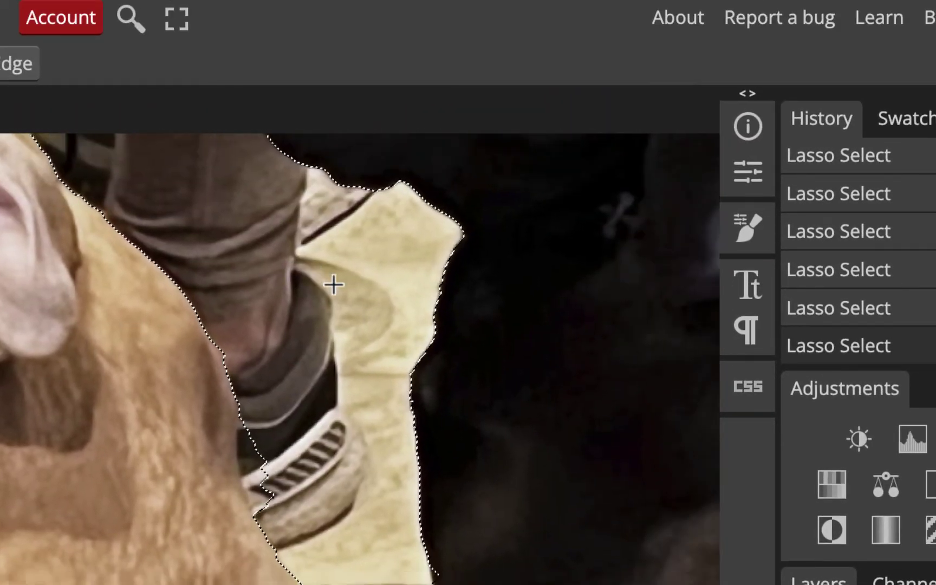
pyautogui.scroll(-4, 334, 285)
pyautogui.hscroll(3, 334, 285)
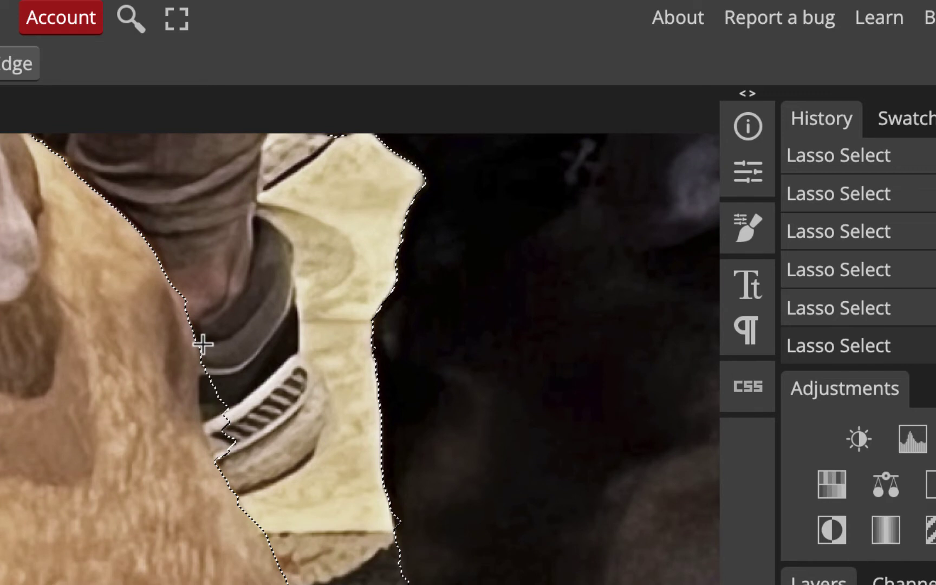
pyautogui.moveTo(203, 366)
pyautogui.mouseDown()
pyautogui.moveTo(208, 444)
pyautogui.moveTo(237, 478)
pyautogui.moveTo(264, 438)
pyautogui.moveTo(241, 382)
pyautogui.moveTo(204, 357)
pyautogui.mouseUp()
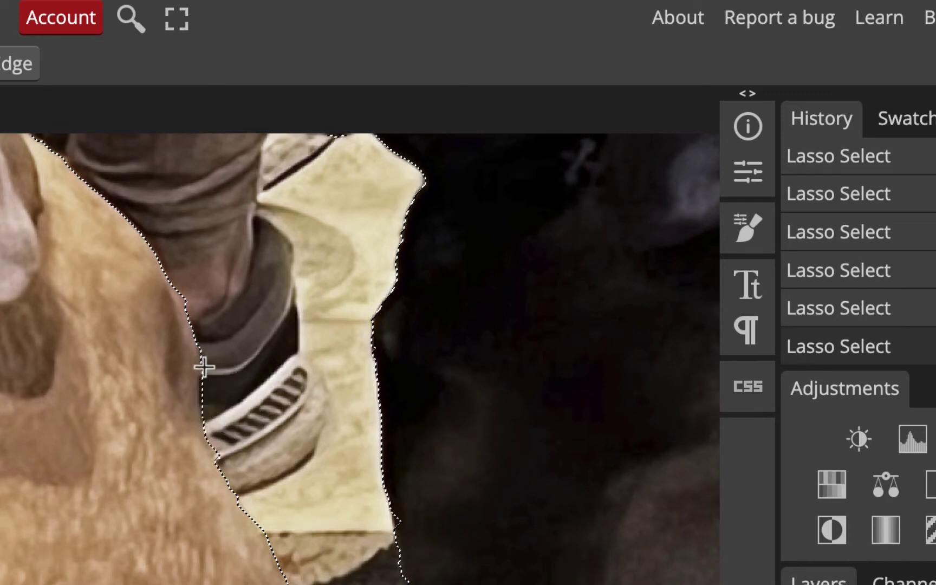
pyautogui.moveTo(227, 474)
pyautogui.mouseDown()
pyautogui.moveTo(247, 425)
pyautogui.moveTo(209, 407)
pyautogui.mouseUp()
# Step: Subtract the stray background wedge at the back of the black dog's head, just behind its far ear
pyautogui.scroll(4, 257, 427)
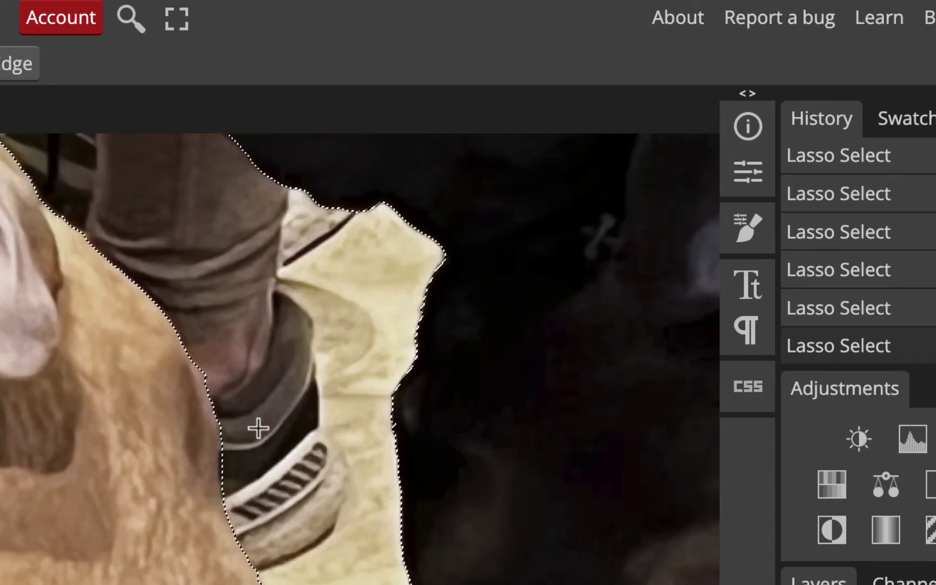
pyautogui.scroll(5, 257, 429)
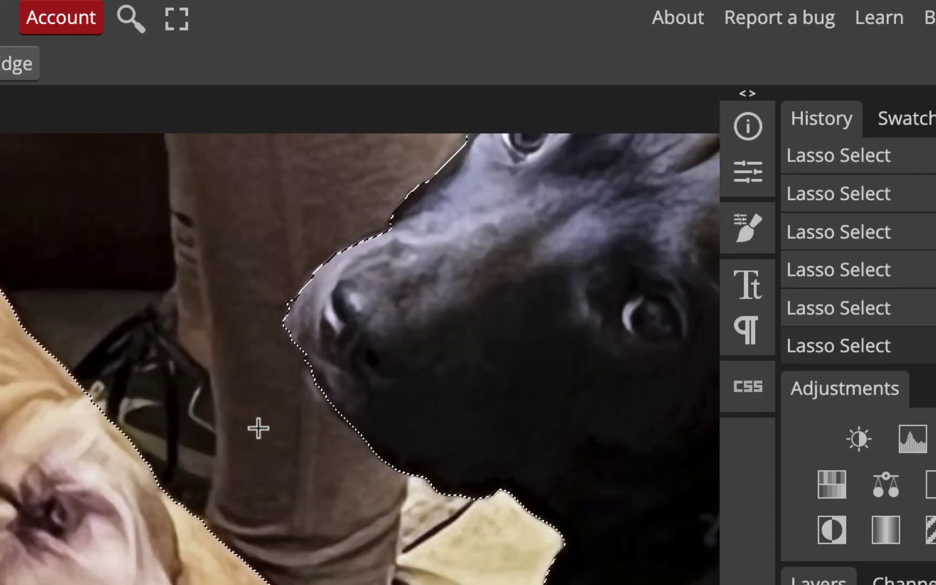
pyautogui.scroll(5, 258, 429)
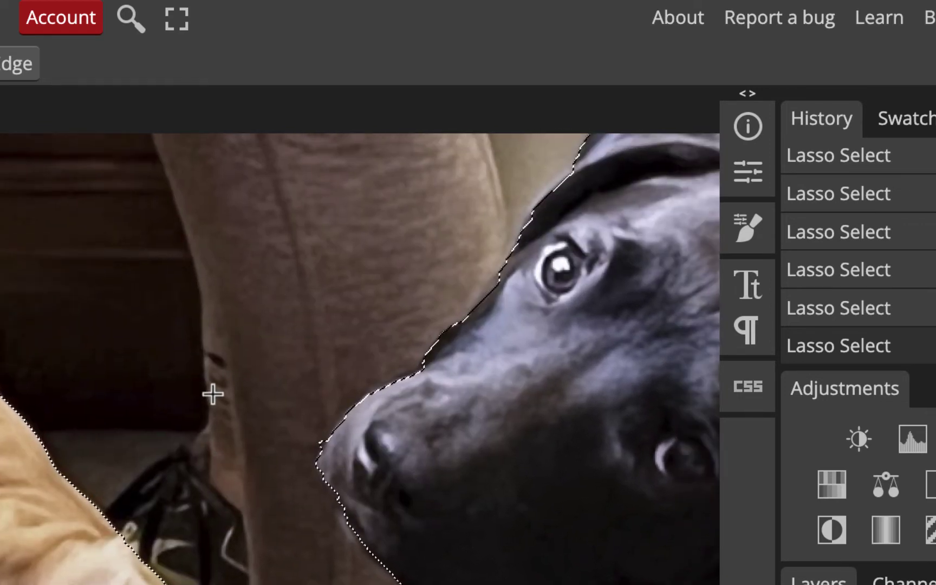
pyautogui.hscroll(10, 211, 393)
pyautogui.scroll(4, 212, 393)
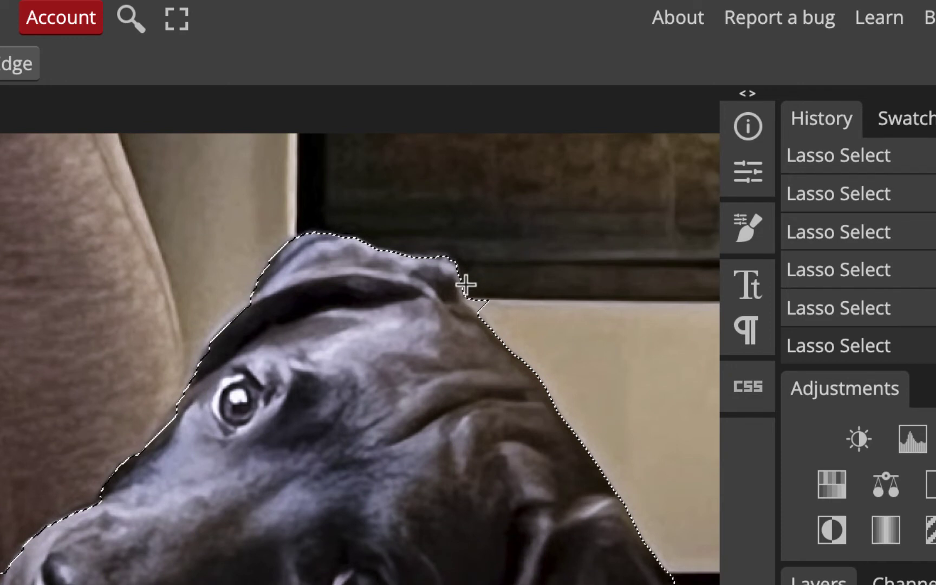
pyautogui.moveTo(482, 314)
pyautogui.mouseDown()
pyautogui.moveTo(516, 319)
pyautogui.moveTo(504, 289)
pyautogui.moveTo(466, 273)
pyautogui.mouseUp()
# Step: Correct the outline under the black dog's nose, then set the Lasso to add and include the missed edges of its muzzle and chest
pyautogui.scroll(-3, 408, 402)
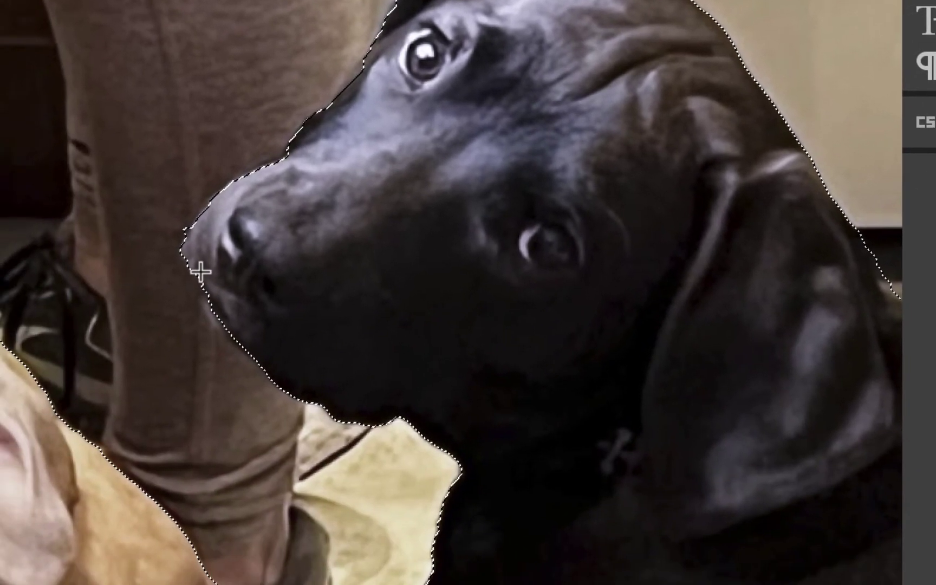
pyautogui.moveTo(200, 271)
pyautogui.mouseDown()
pyautogui.moveTo(210, 316)
pyautogui.moveTo(247, 363)
pyautogui.moveTo(314, 390)
pyautogui.moveTo(308, 358)
pyautogui.moveTo(213, 282)
pyautogui.mouseUp()
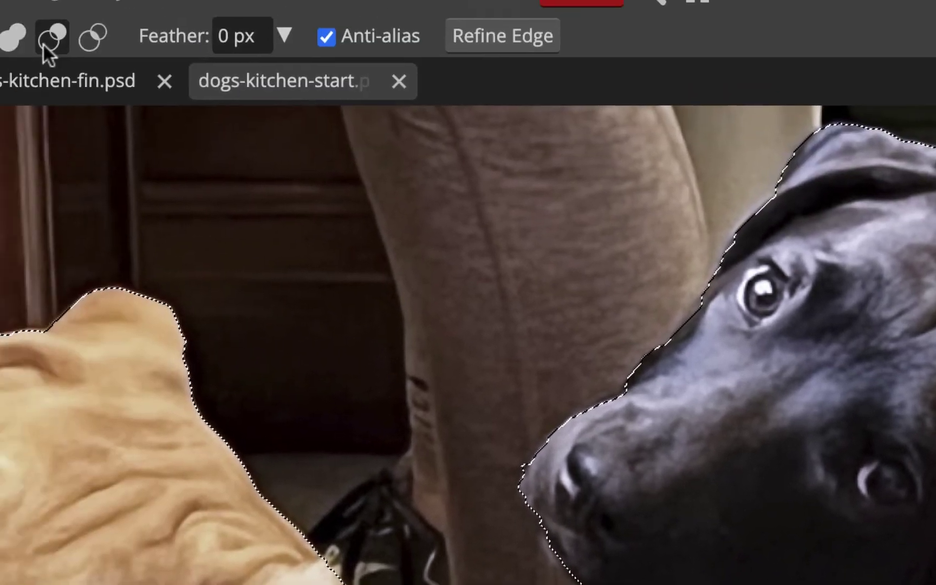
pyautogui.click(10, 41)
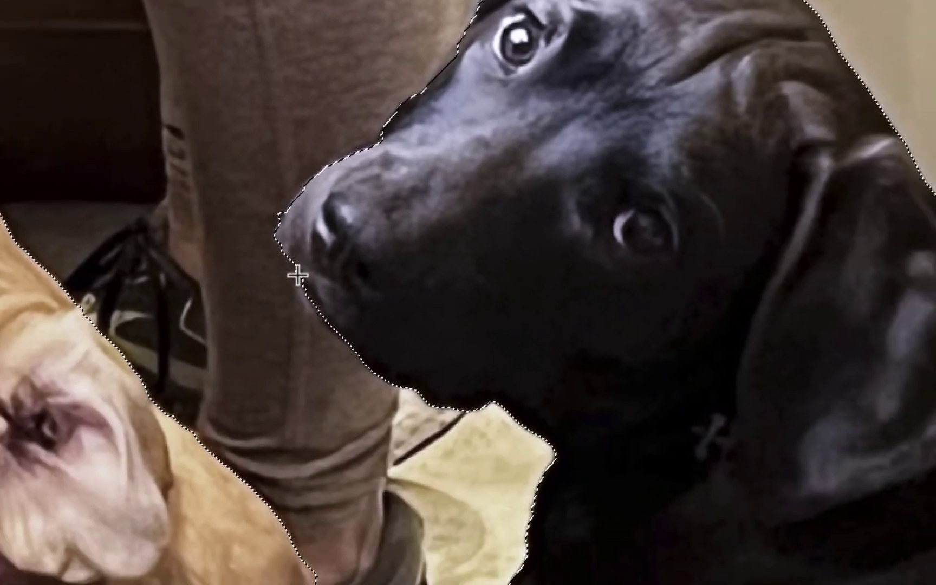
pyautogui.moveTo(593, 561)
pyautogui.mouseDown()
pyautogui.moveTo(605, 584)
pyautogui.moveTo(631, 584)
pyautogui.mouseUp()
pyautogui.moveTo(330, 345)
pyautogui.mouseDown()
pyautogui.moveTo(401, 373)
pyautogui.moveTo(369, 316)
pyautogui.moveTo(305, 274)
pyautogui.mouseUp()
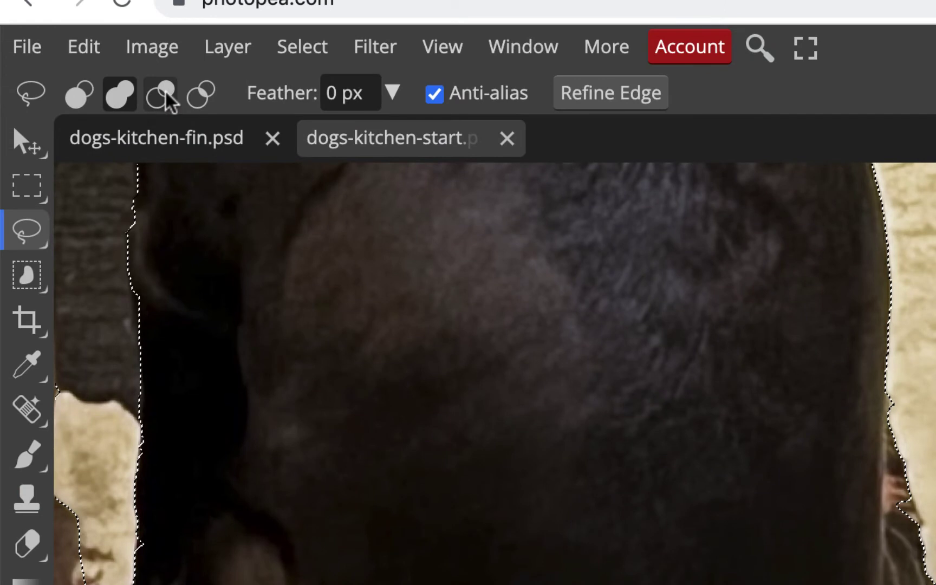
# Step: Subtract the rug slivers beside the black dog's outer haunch and add its hind foot near the photo's lower edge
pyautogui.click(163, 97)
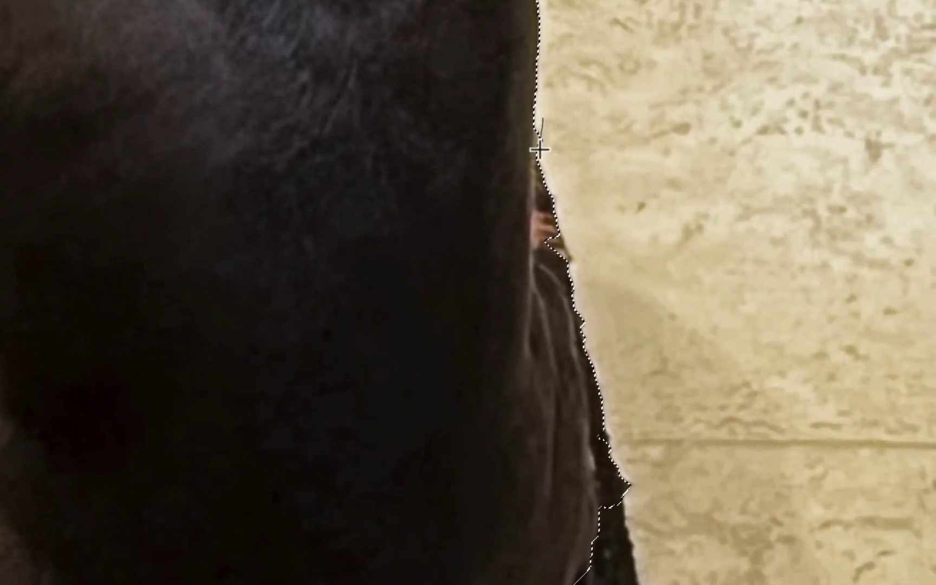
pyautogui.moveTo(539, 149)
pyautogui.mouseDown()
pyautogui.moveTo(543, 259)
pyautogui.moveTo(564, 276)
pyautogui.moveTo(601, 271)
pyautogui.moveTo(560, 130)
pyautogui.moveTo(542, 120)
pyautogui.mouseUp()
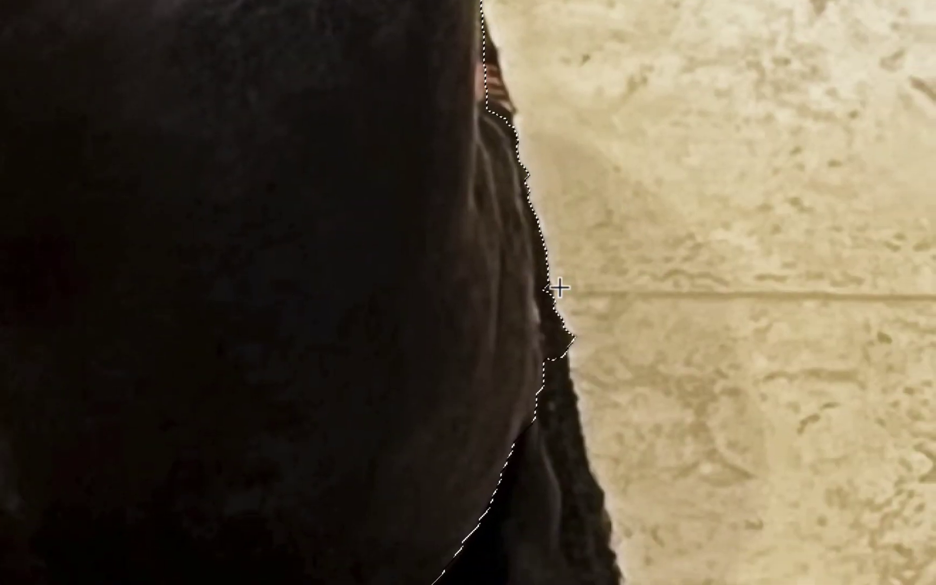
pyautogui.moveTo(536, 209)
pyautogui.mouseDown()
pyautogui.moveTo(551, 381)
pyautogui.moveTo(576, 390)
pyautogui.moveTo(597, 360)
pyautogui.moveTo(578, 265)
pyautogui.moveTo(538, 206)
pyautogui.mouseUp()
pyautogui.scroll(-3, 641, 303)
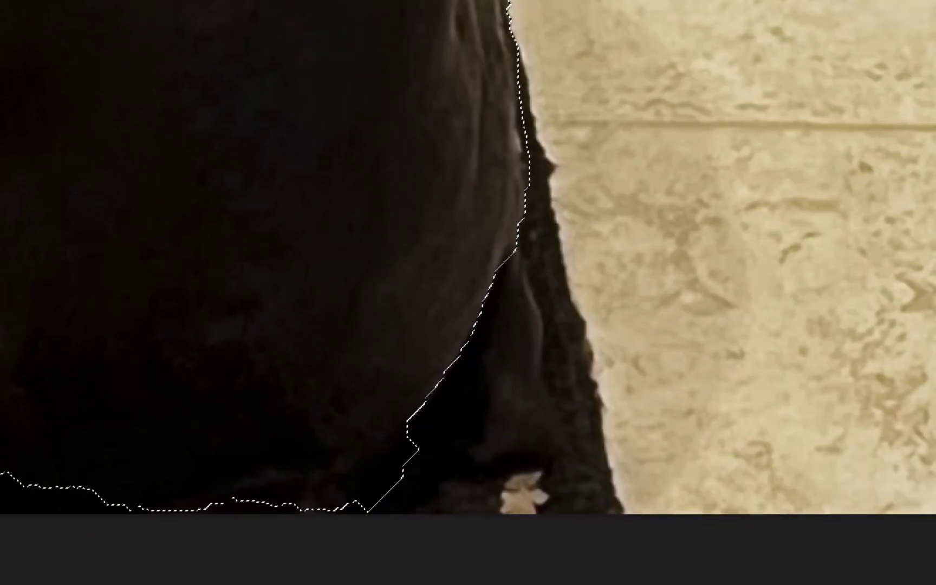
pyautogui.moveTo(507, 232)
pyautogui.mouseDown()
pyautogui.moveTo(551, 369)
pyautogui.moveTo(540, 425)
pyautogui.moveTo(495, 475)
pyautogui.moveTo(410, 487)
pyautogui.moveTo(367, 429)
pyautogui.moveTo(387, 316)
pyautogui.moveTo(462, 249)
pyautogui.moveTo(509, 231)
pyautogui.mouseUp()
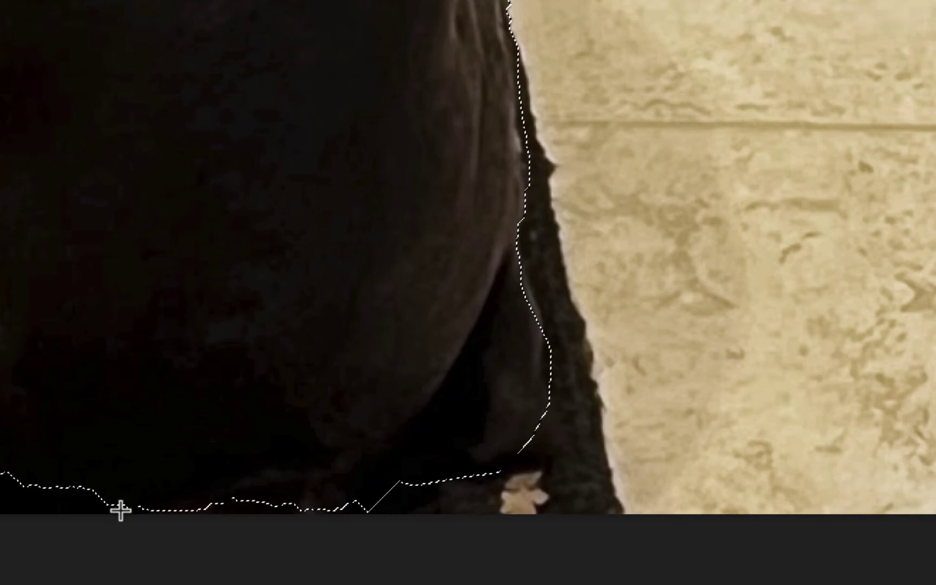
# Step: Add the missed area beneath the black dog along the photo's lower edge to the selection
pyautogui.moveTo(129, 498)
pyautogui.mouseDown()
pyautogui.moveTo(280, 489)
pyautogui.moveTo(195, 497)
pyautogui.moveTo(115, 482)
pyautogui.moveTo(215, 404)
pyautogui.moveTo(322, 487)
pyautogui.mouseUp()
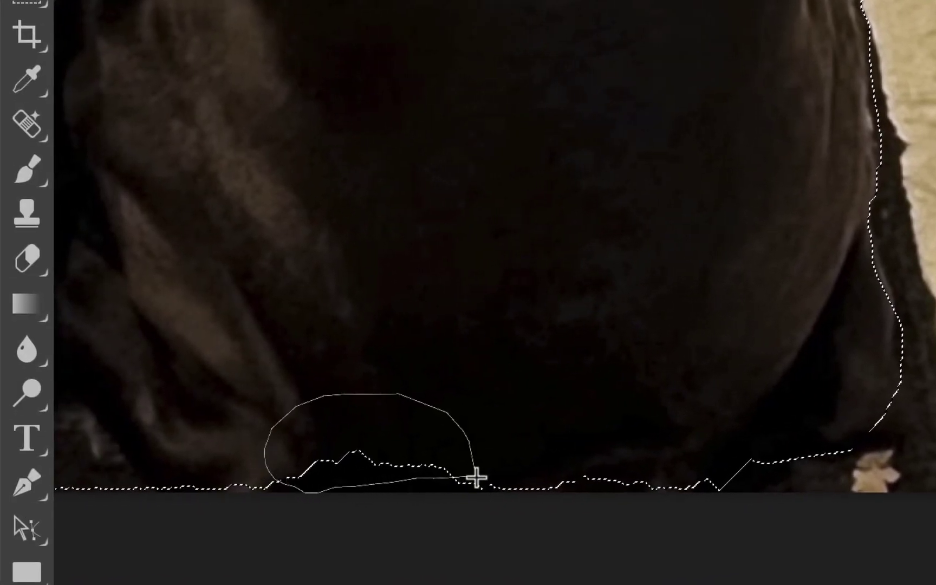
pyautogui.moveTo(475, 478); pyautogui.dragTo(476, 478)
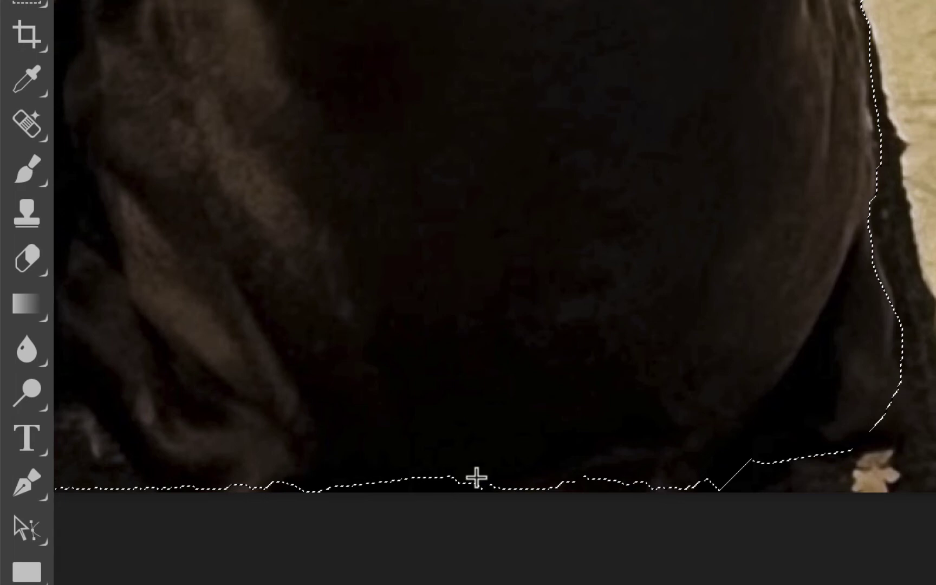
pyautogui.scroll(-5, 476, 478)
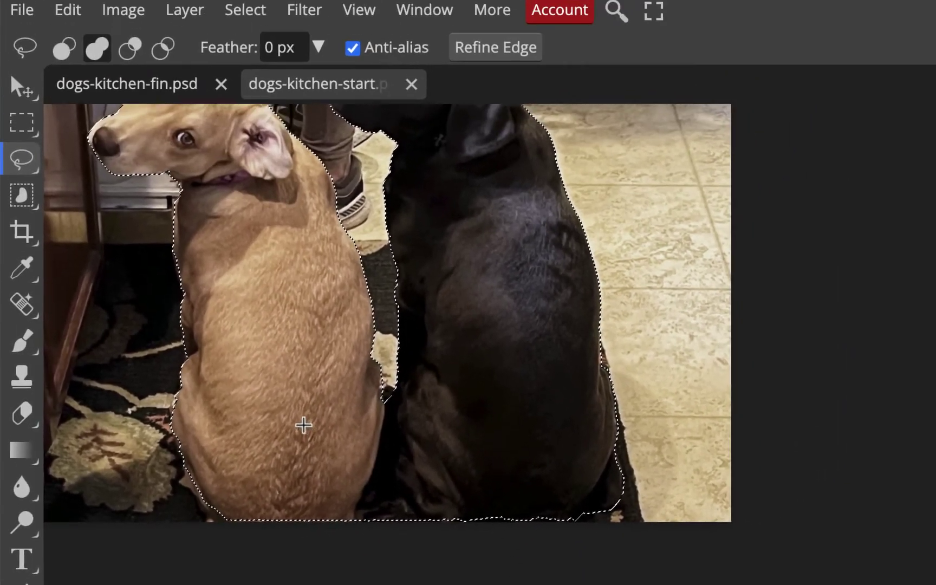
pyautogui.scroll(3, 368, 270)
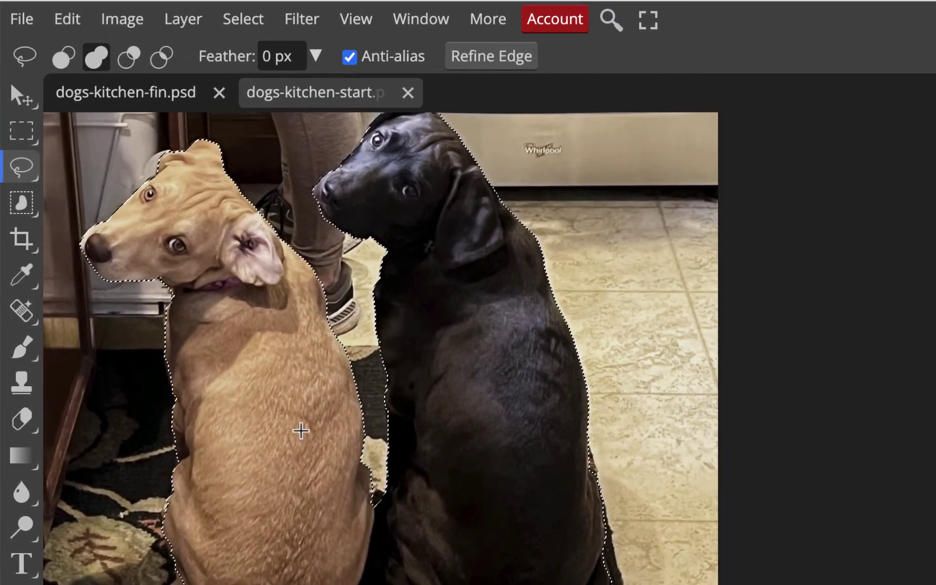
pyautogui.scroll(3, 301, 430)
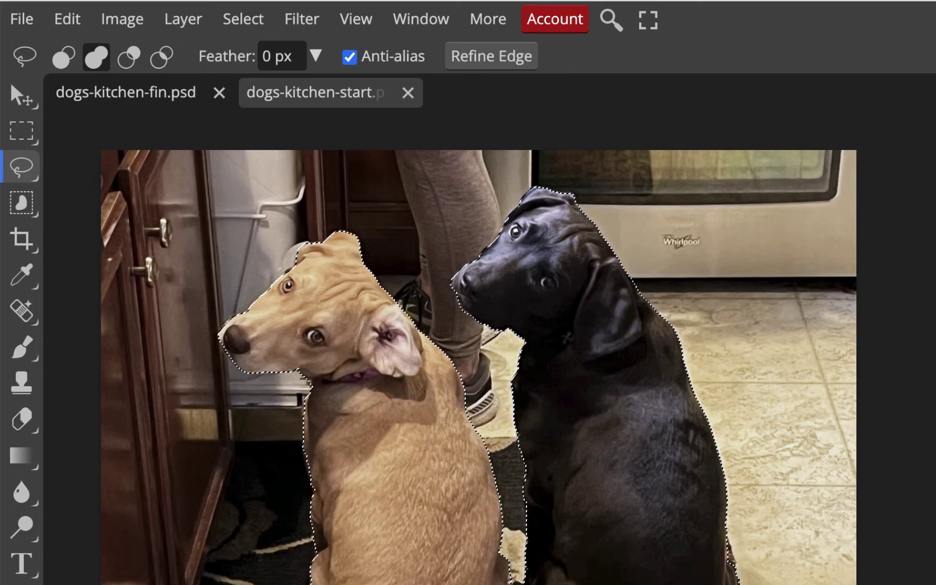
# Step: Save the selection of both dogs as an alpha channel and display the document's channels
pyautogui.click(242, 21)
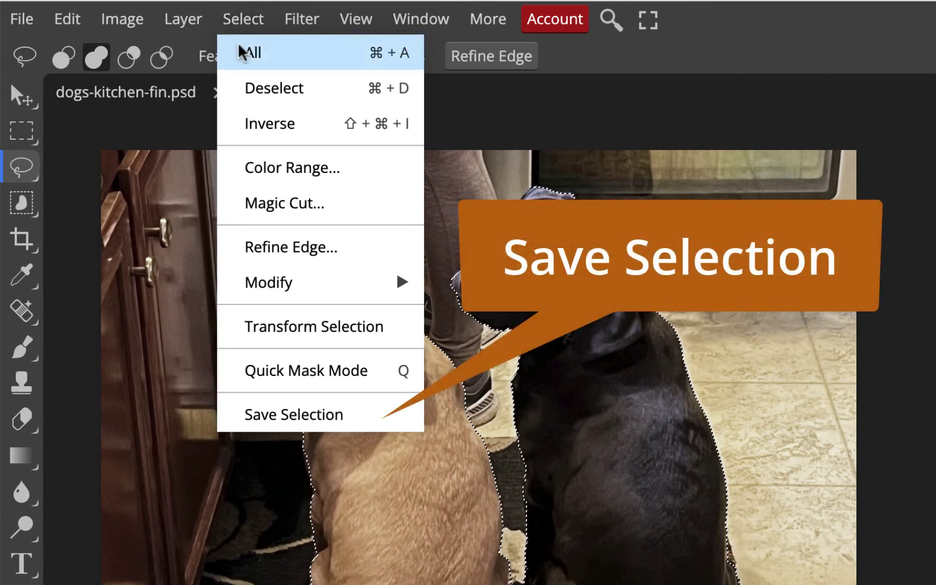
pyautogui.click(252, 415)
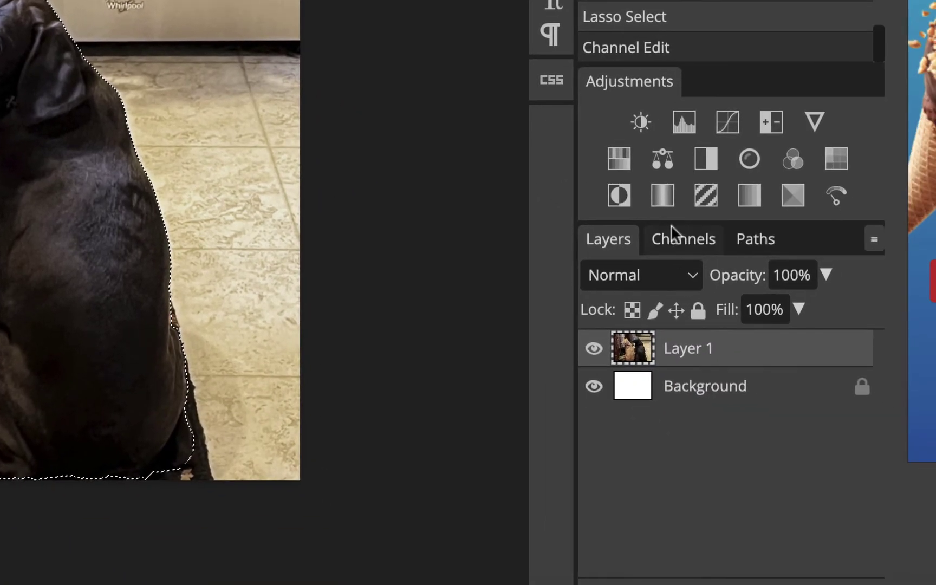
pyautogui.click(677, 238)
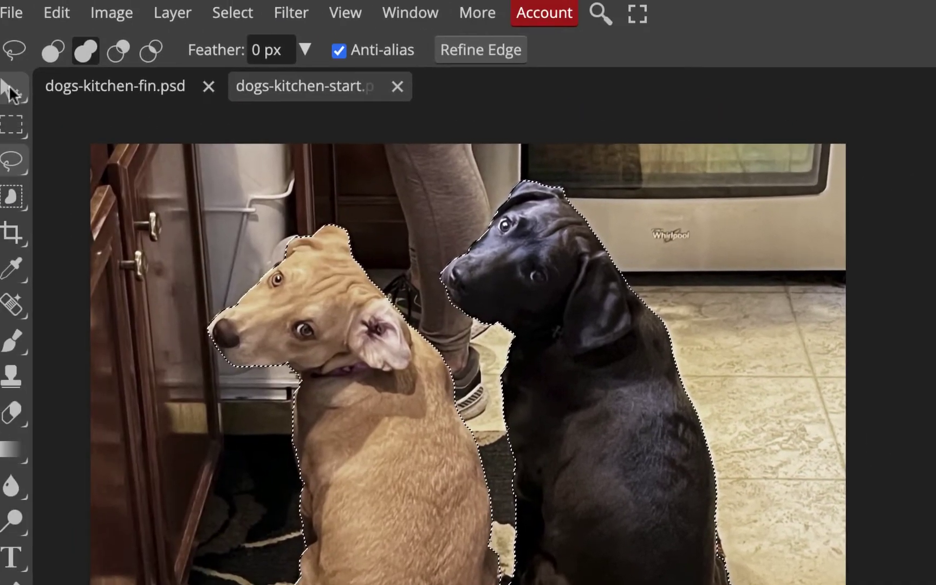
# Step: Deselect the dogs with the Move tool active and reload their outline as a selection from the Alpha 1 channel
pyautogui.click(21, 95)
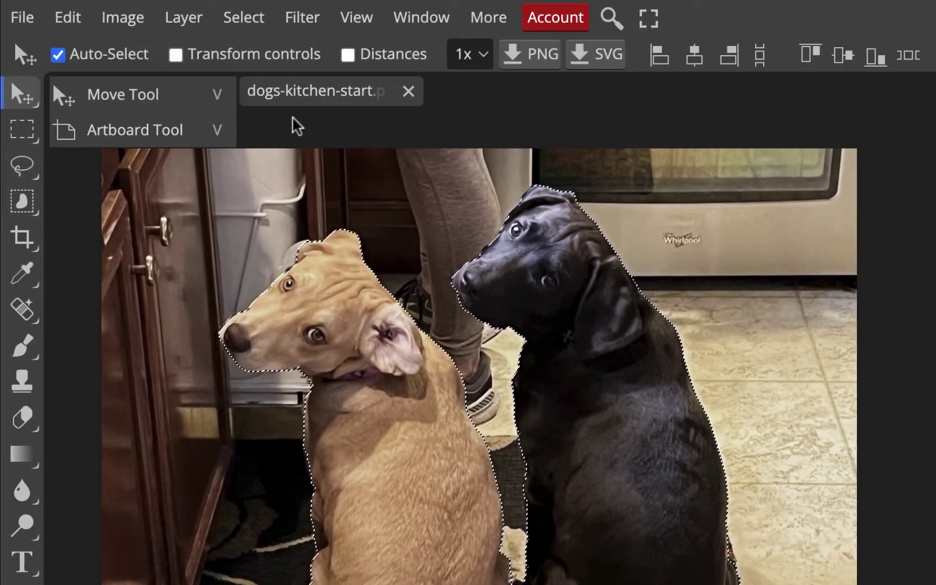
pyautogui.click(244, 22)
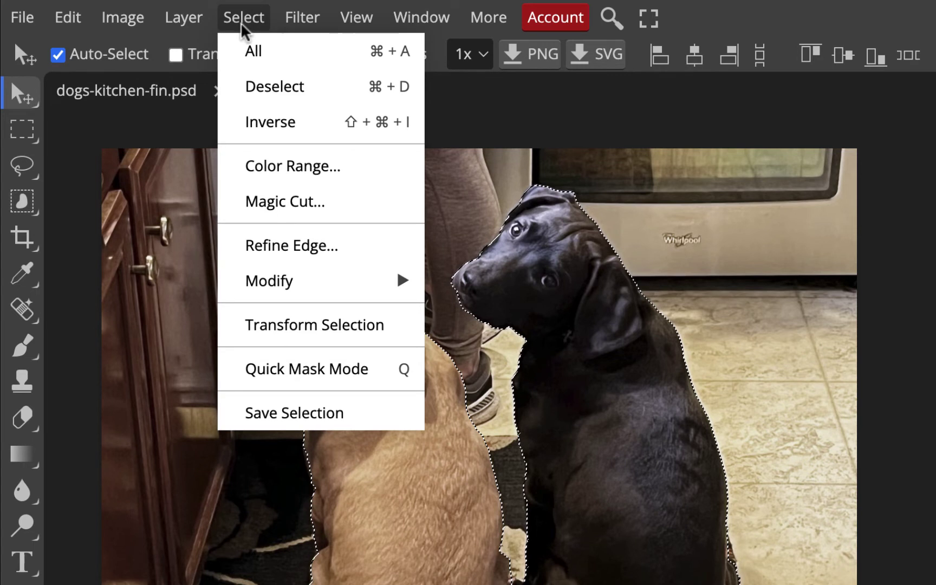
pyautogui.click(250, 102)
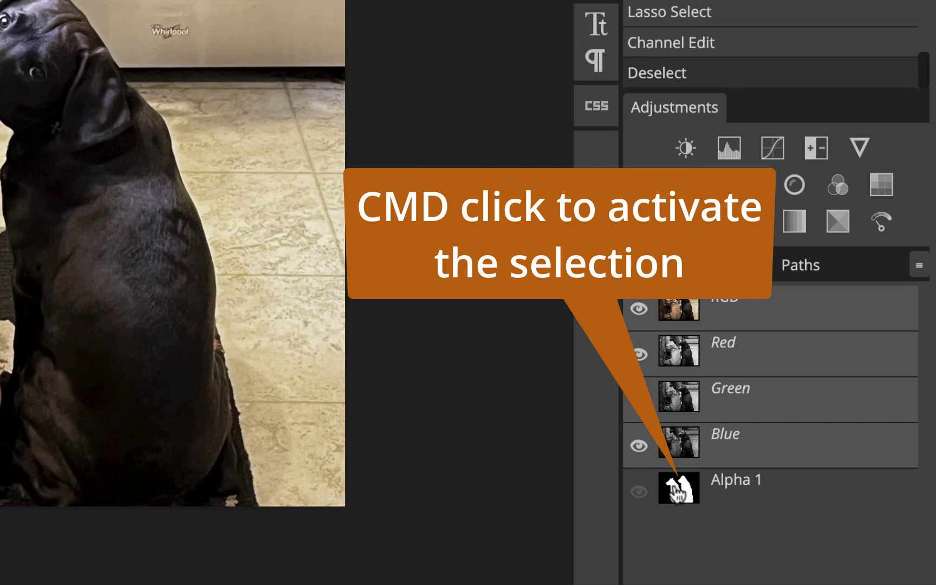
pyautogui.keyDown('super'); pyautogui.click(676, 490); pyautogui.keyUp('super')
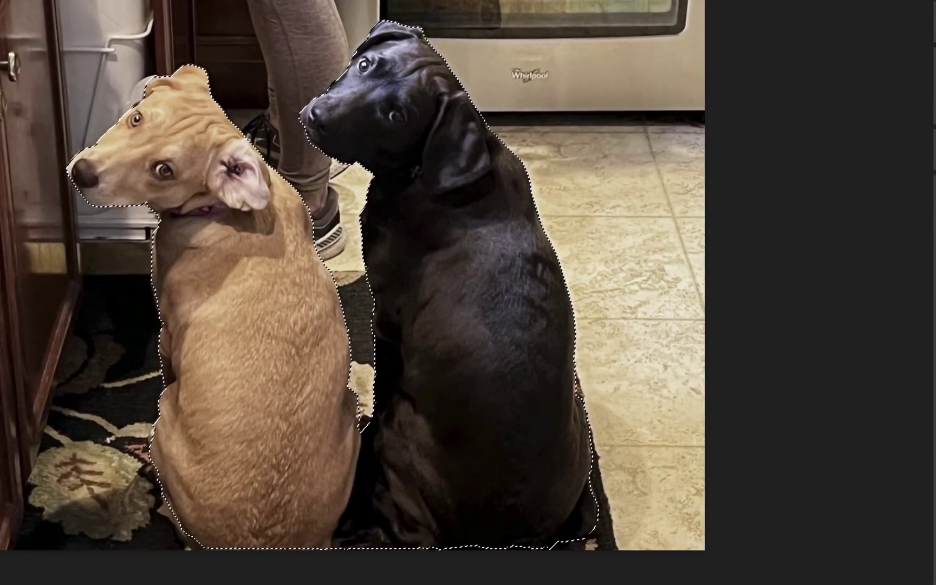
pyautogui.click(89, 0)
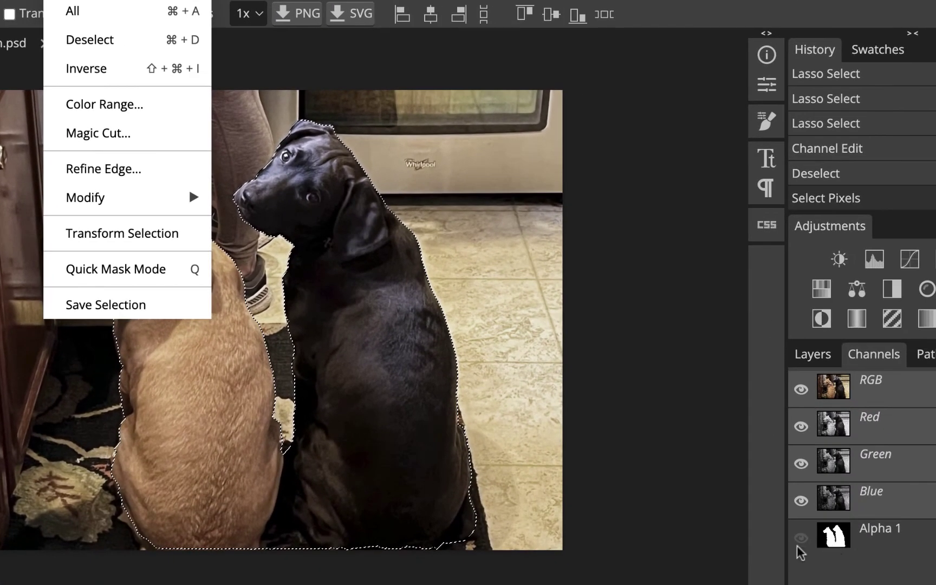
pyautogui.click(629, 486)
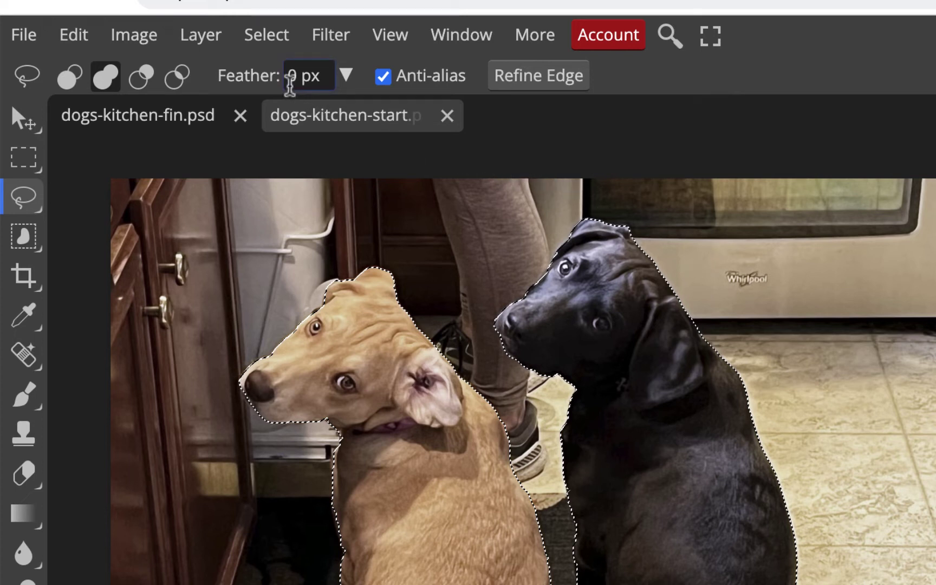
pyautogui.click(318, 80)
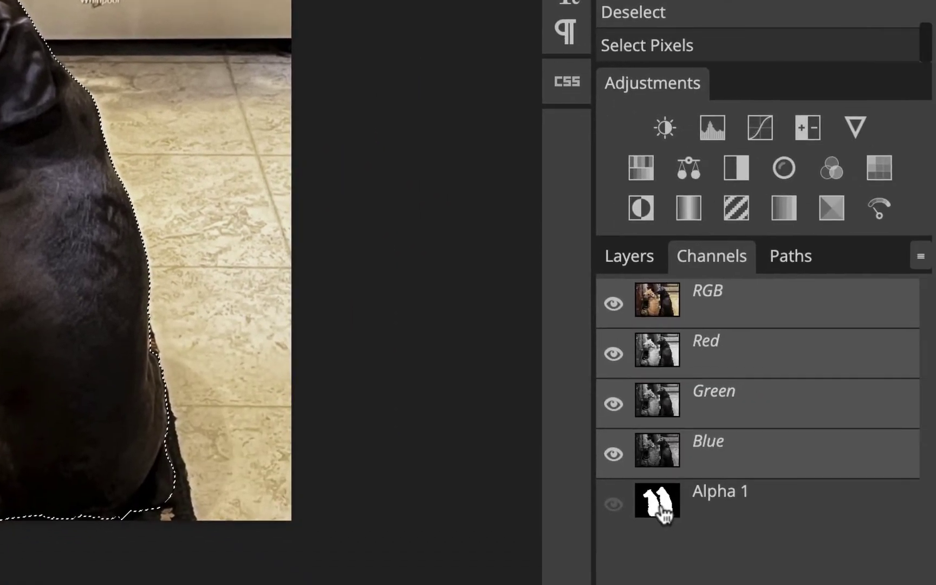
# Step: Activate the Alpha 1 channel, deselect the dogs, and hide the RGB channels to show only the black-and-white mask
pyautogui.click(661, 503)
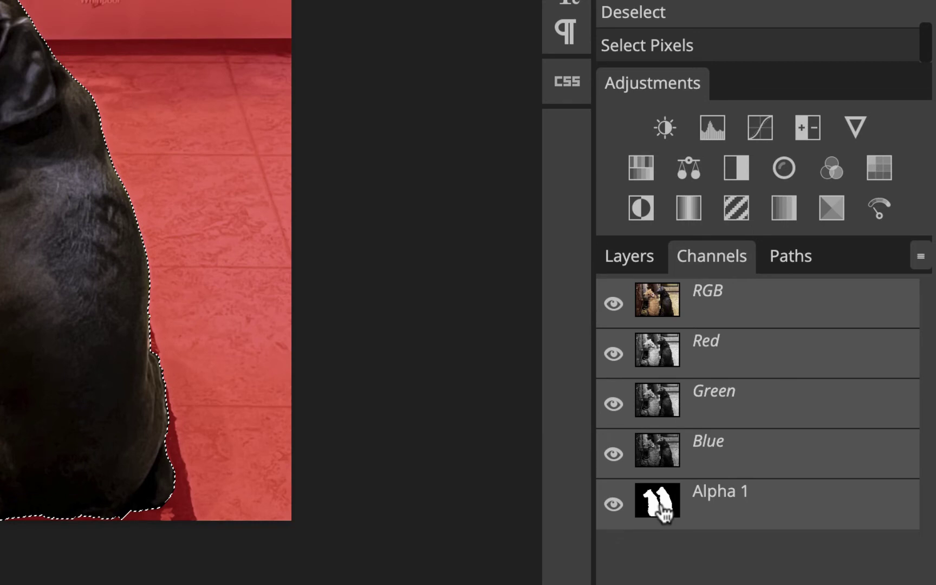
pyautogui.hotkey('ctrl', 'd')
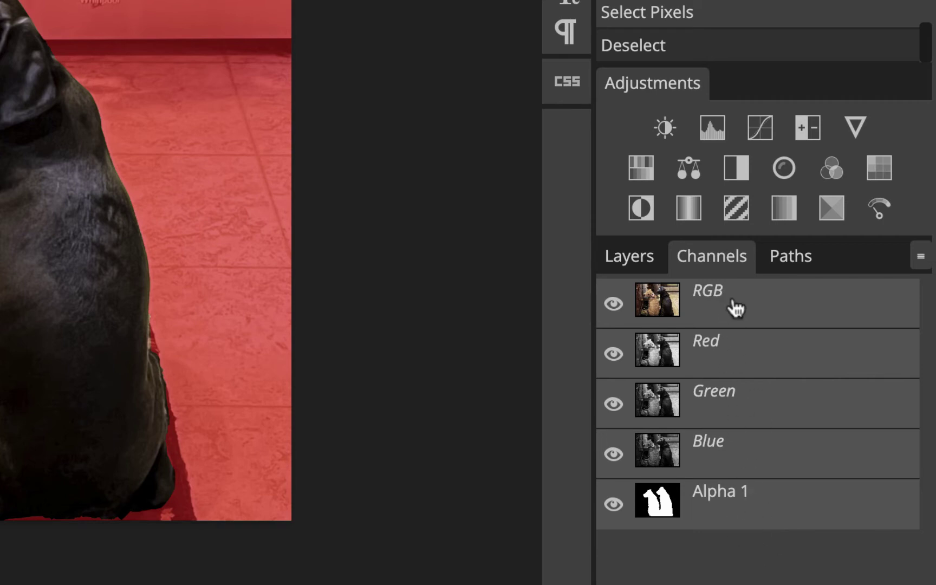
pyautogui.click(614, 305)
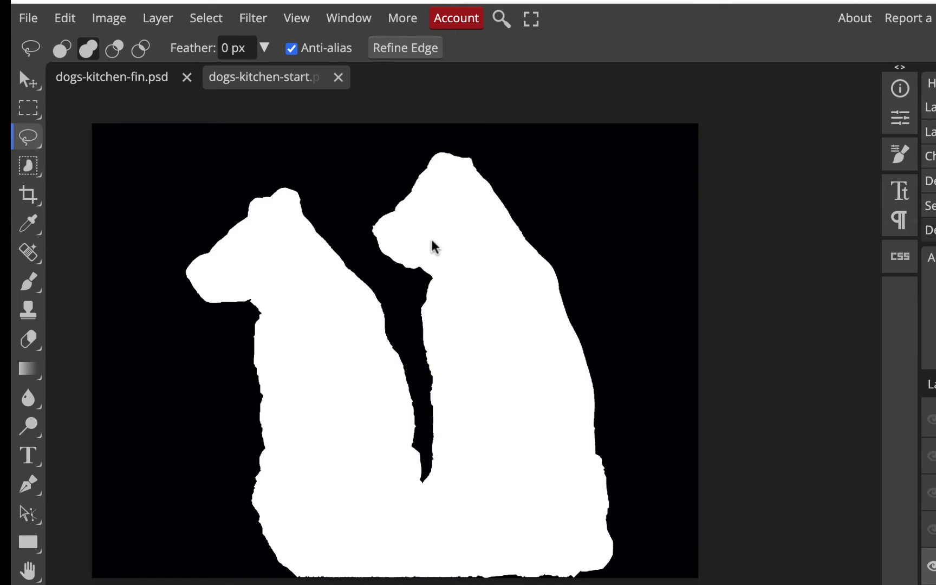
pyautogui.scroll(3, 433, 246)
pyautogui.scroll(-1, 433, 247)
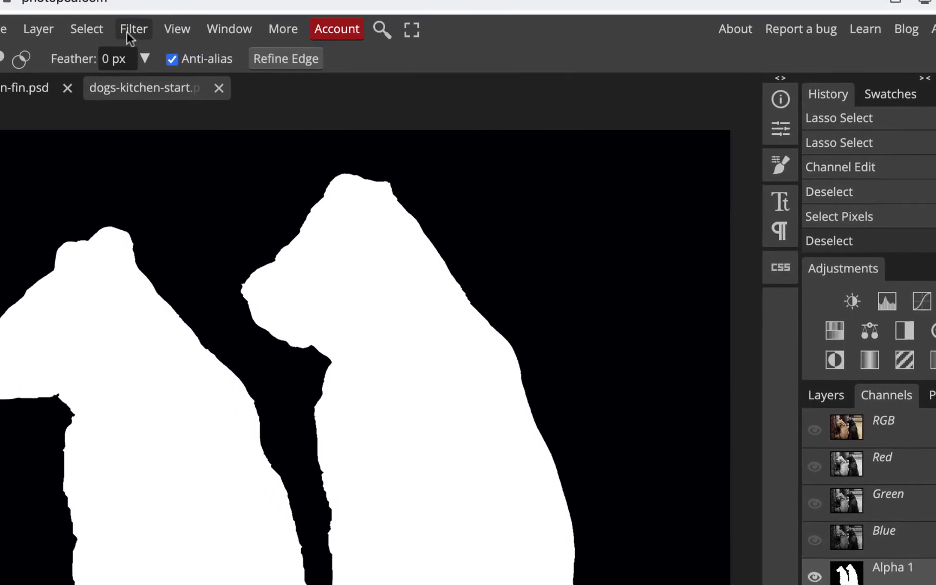
# Step: Soften the edges of the Alpha 1 mask with a Gaussian Blur of 2.0 px radius, comparing the preview before applying it
pyautogui.click(132, 29)
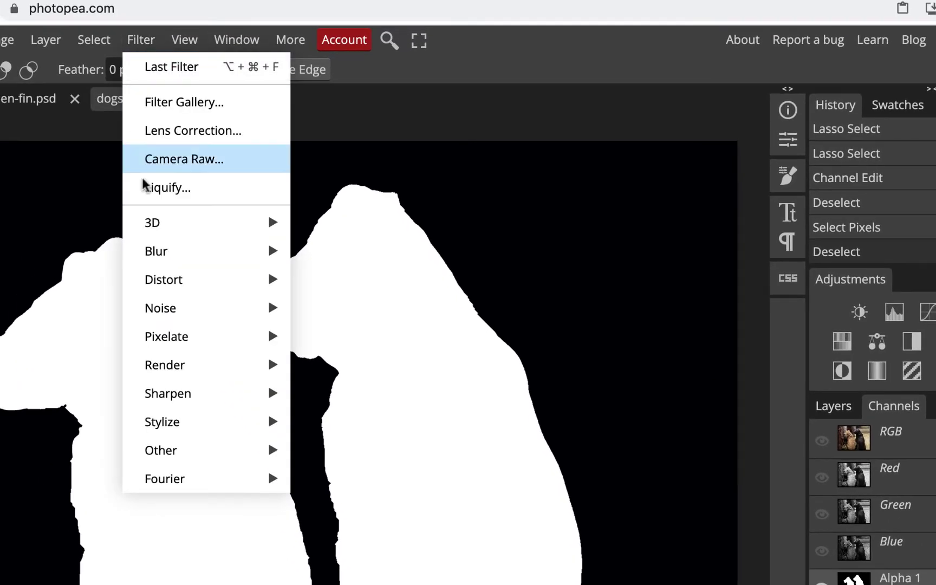
pyautogui.moveTo(174, 251)
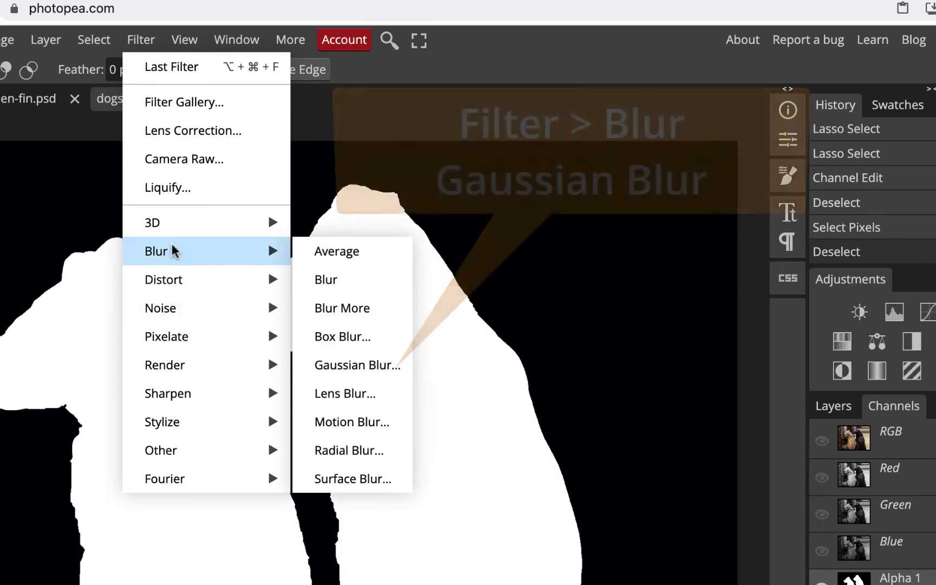
pyautogui.click(351, 371)
pyautogui.moveTo(412, 86); pyautogui.dragTo(526, 107)
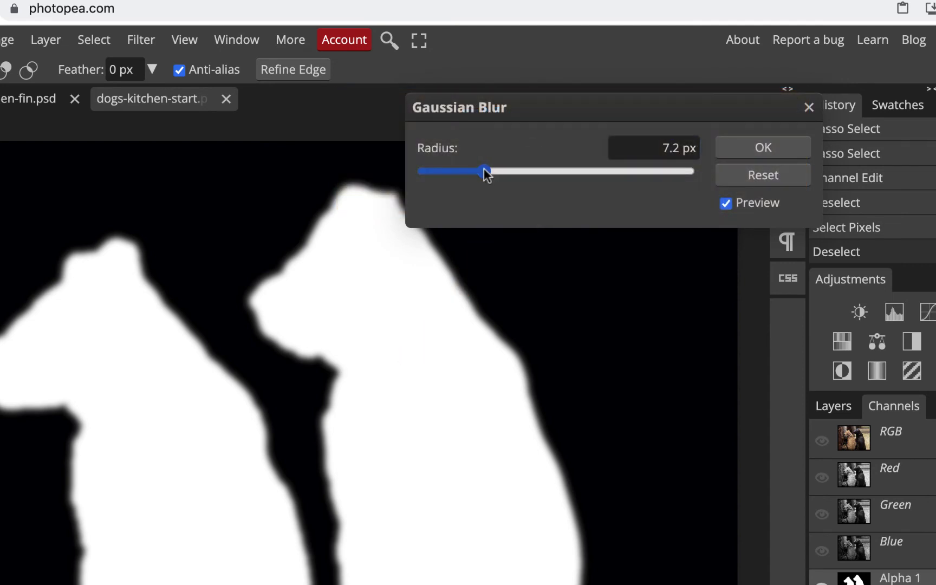
pyautogui.moveTo(484, 172); pyautogui.dragTo(454, 197)
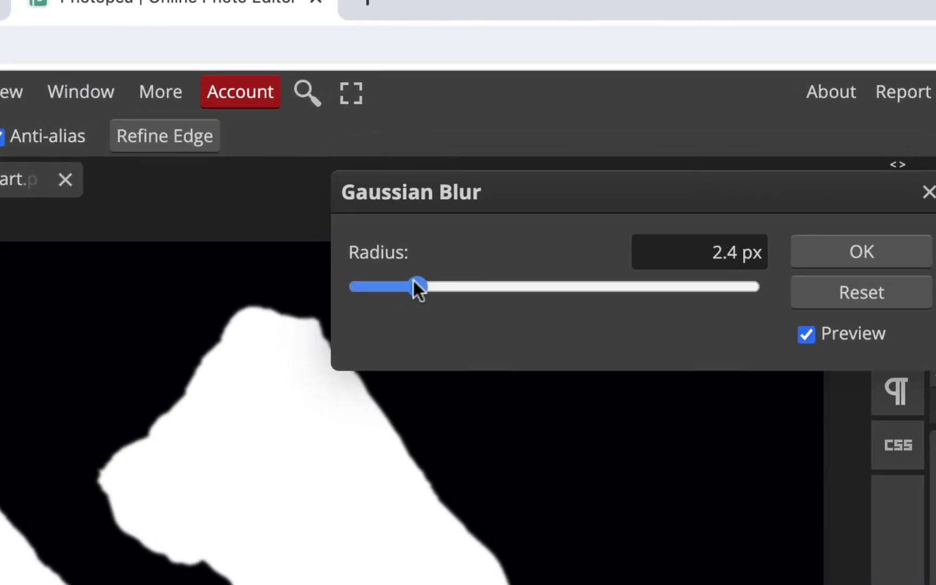
pyautogui.moveTo(413, 281); pyautogui.dragTo(412, 279)
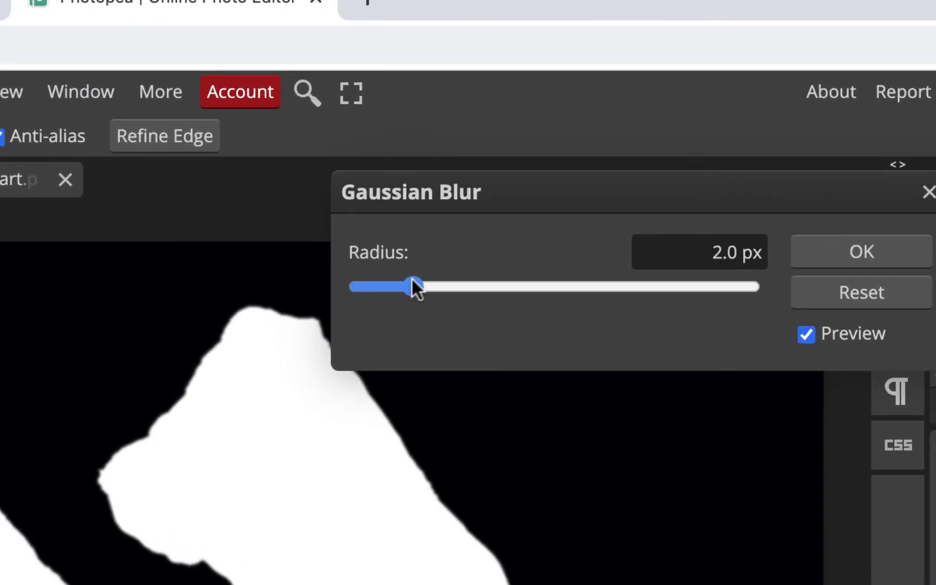
pyautogui.click(804, 337)
pyautogui.click(804, 337)
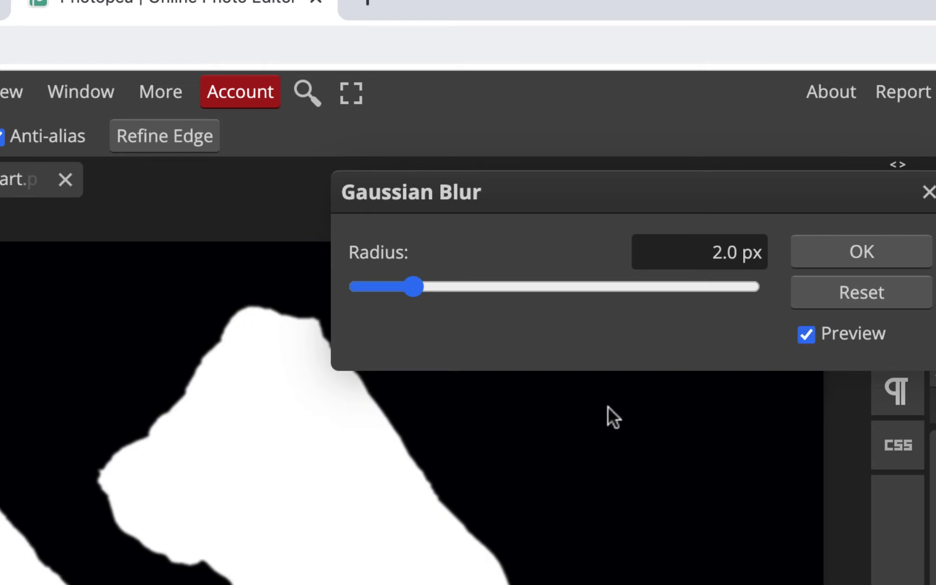
pyautogui.click(886, 257)
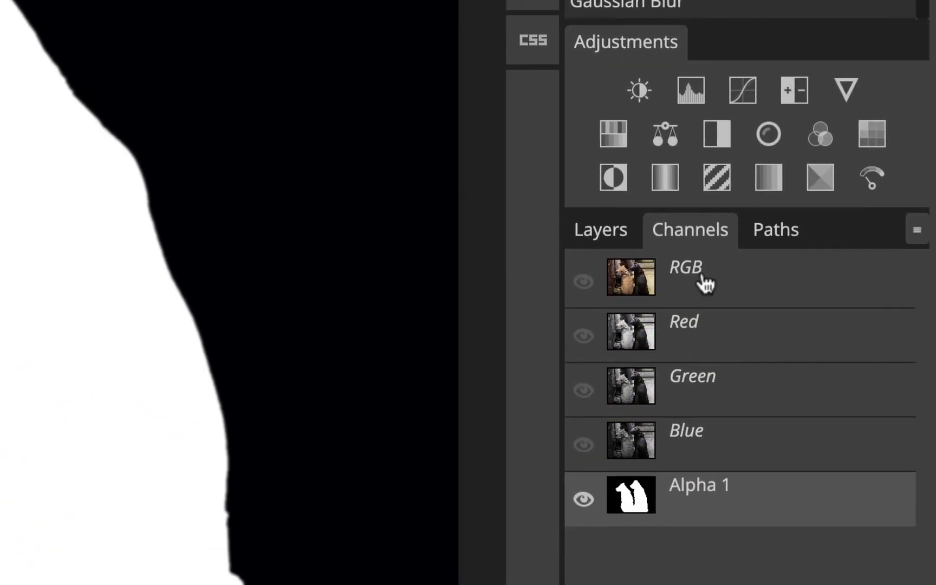
# Step: Make the RGB channels active, hide Alpha 1, and return to Layer 1 with the whole photo in view
pyautogui.click(705, 281)
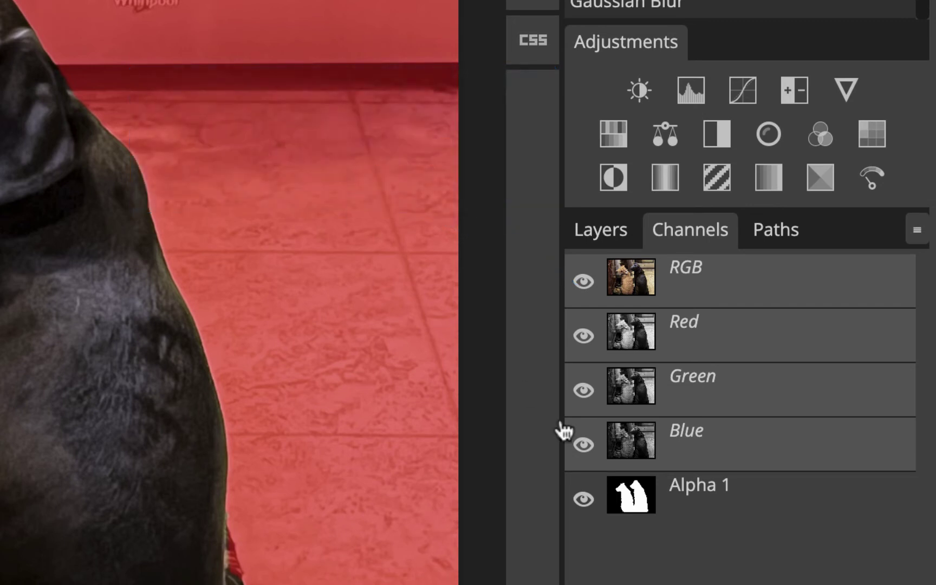
pyautogui.click(584, 499)
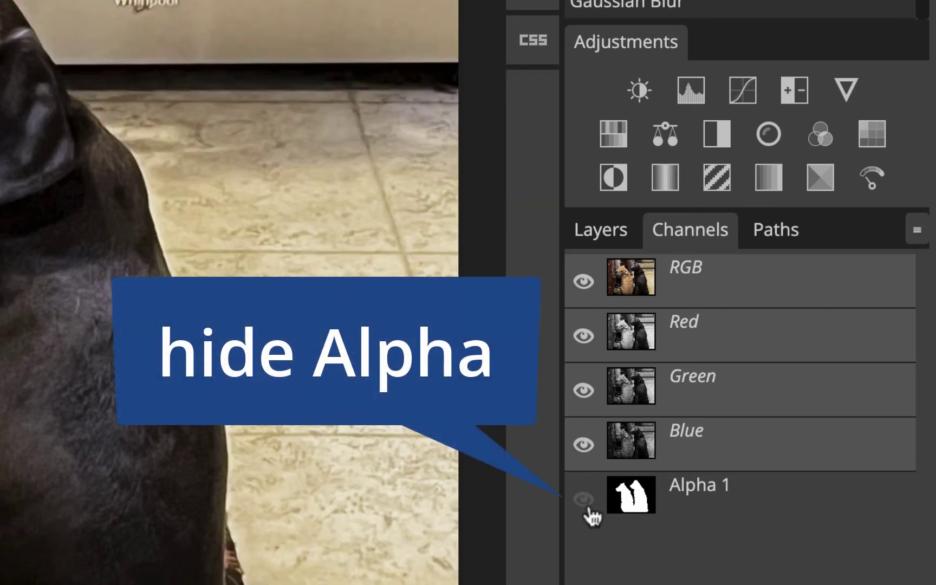
pyautogui.click(590, 502)
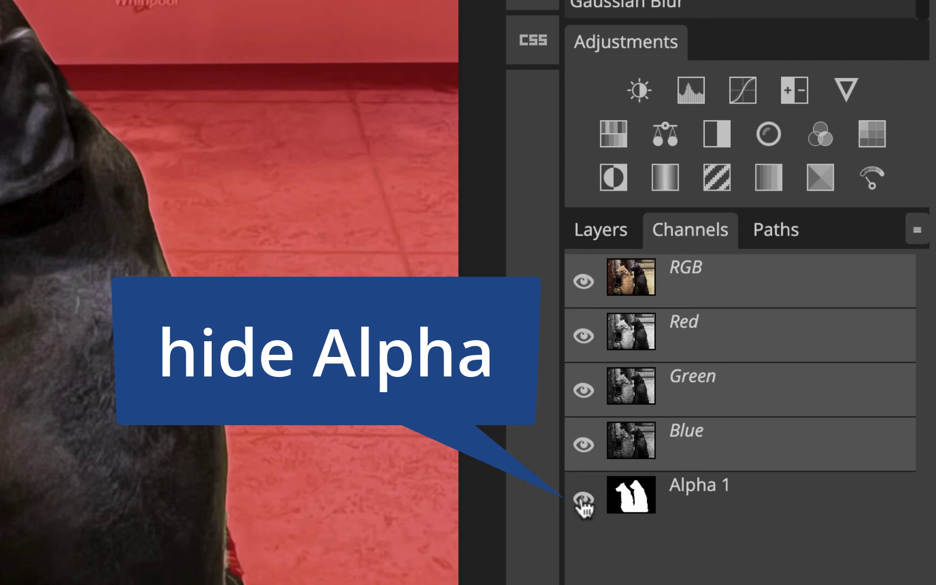
pyautogui.click(585, 499)
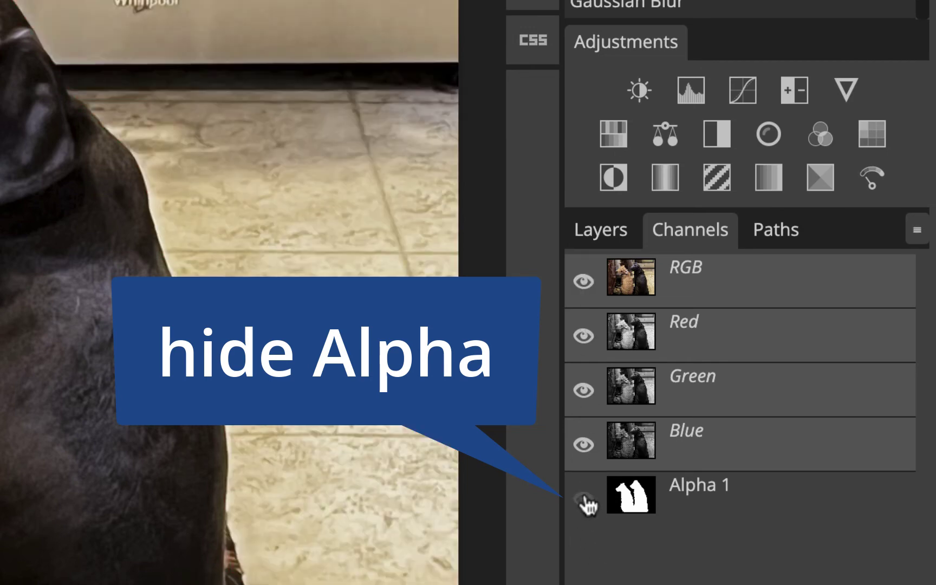
pyautogui.click(599, 231)
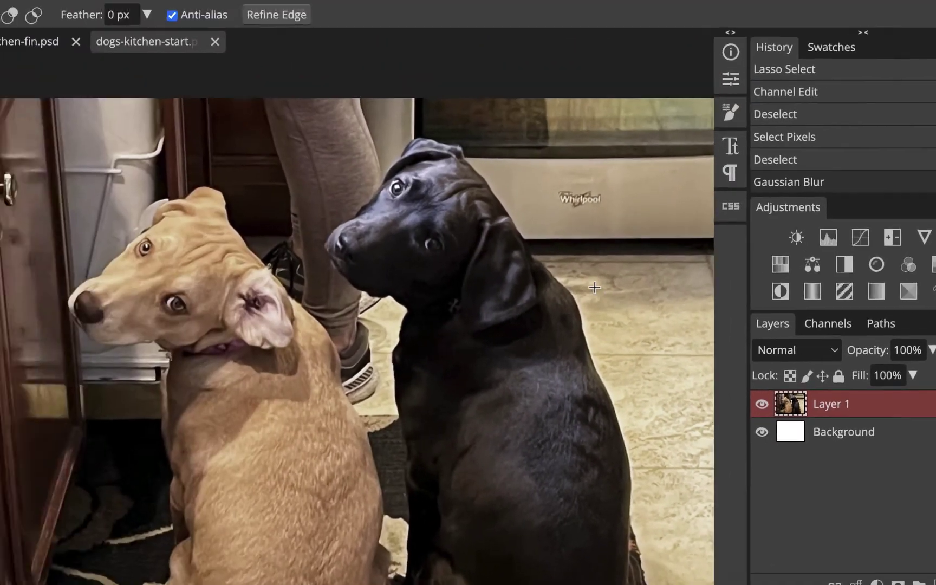
pyautogui.hotkey('ctrl', '-')
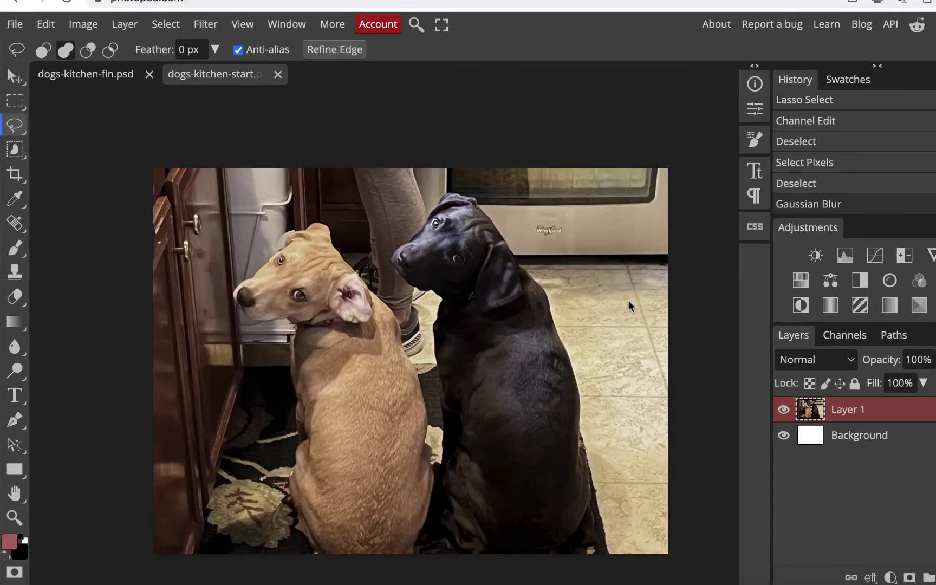
# Step: Load the blurred Alpha 1 channel as a selection around both dogs and return to the layers
pyautogui.click(850, 335)
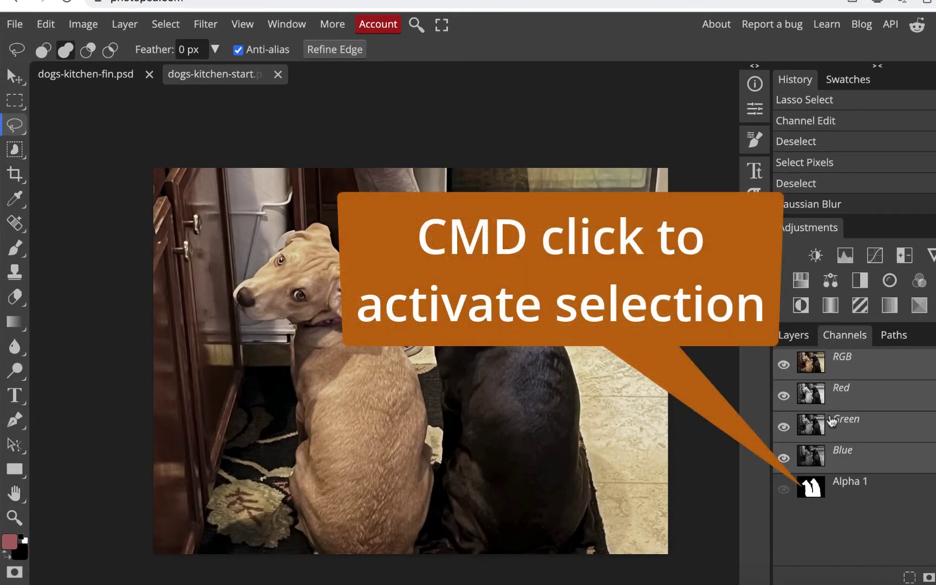
pyautogui.keyDown('super'); pyautogui.click(813, 492); pyautogui.keyUp('super')
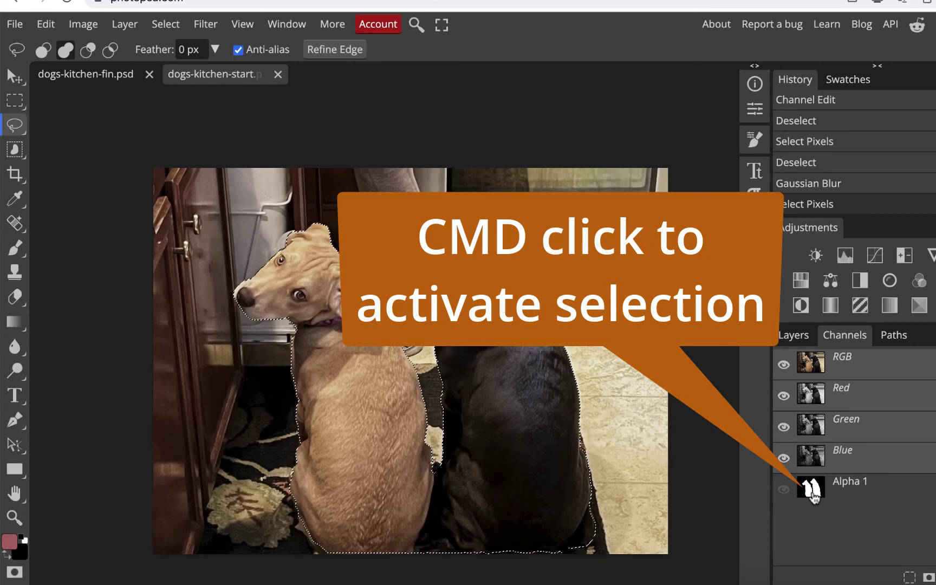
pyautogui.click(793, 336)
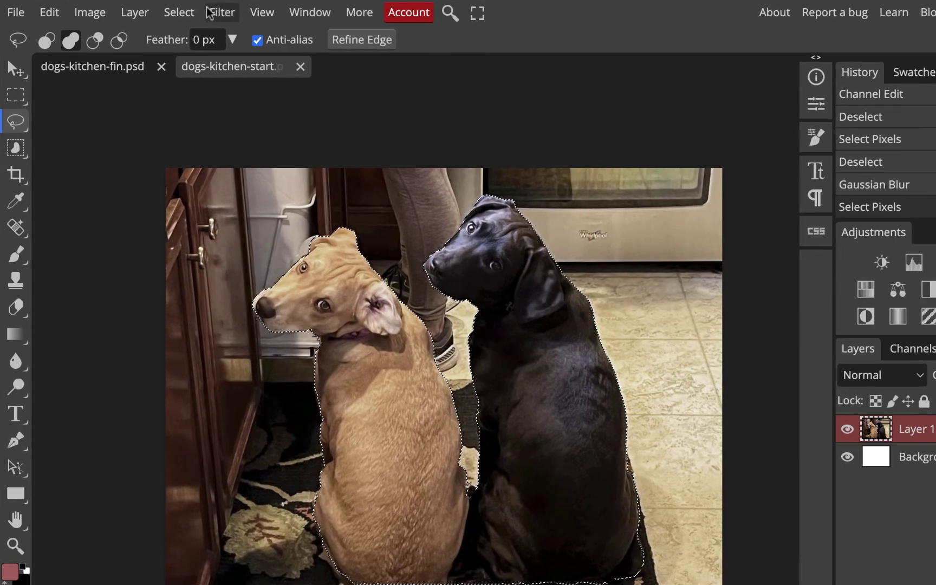
# Step: Invert the selection to cover the kitchen background and apply a Gaussian Blur with a 22.0 px radius
pyautogui.click(180, 13)
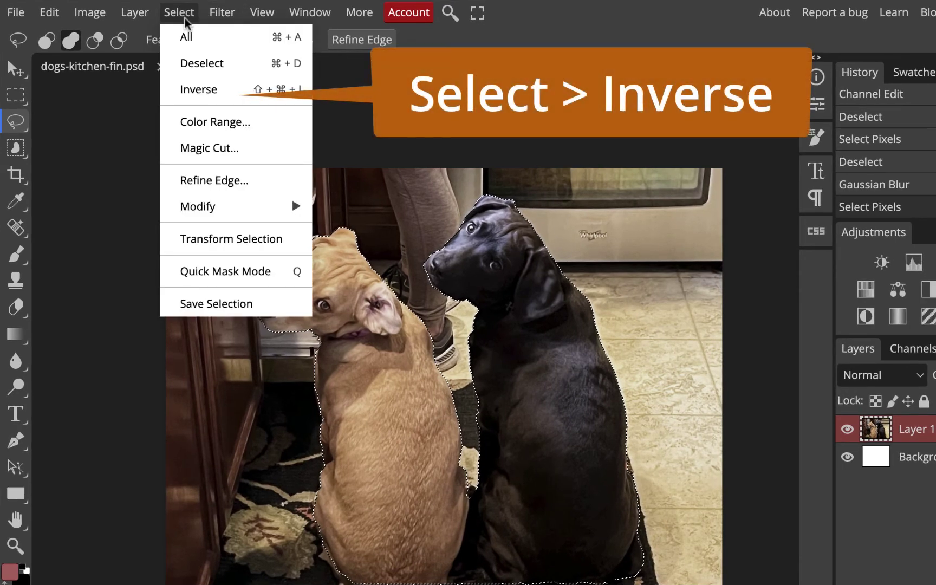
pyautogui.click(201, 92)
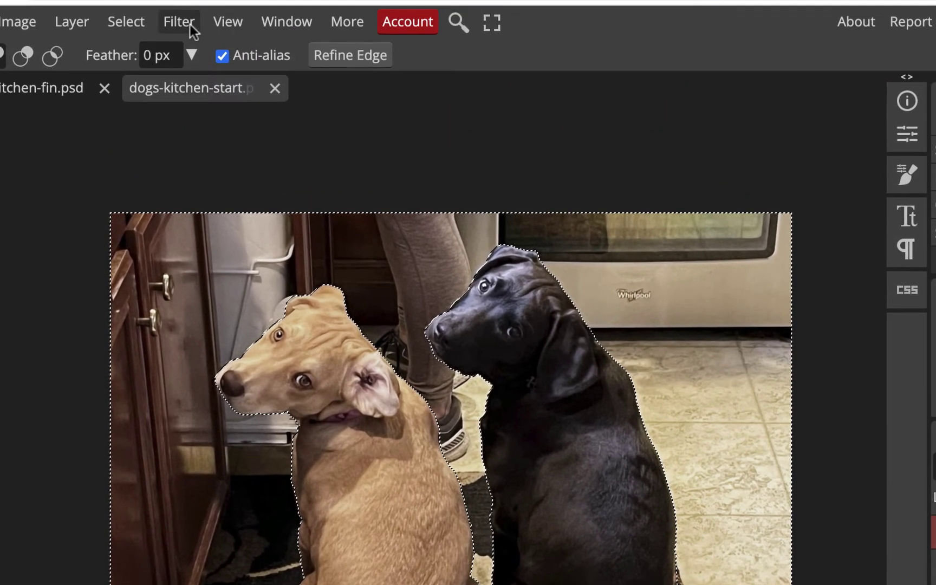
pyautogui.click(188, 25)
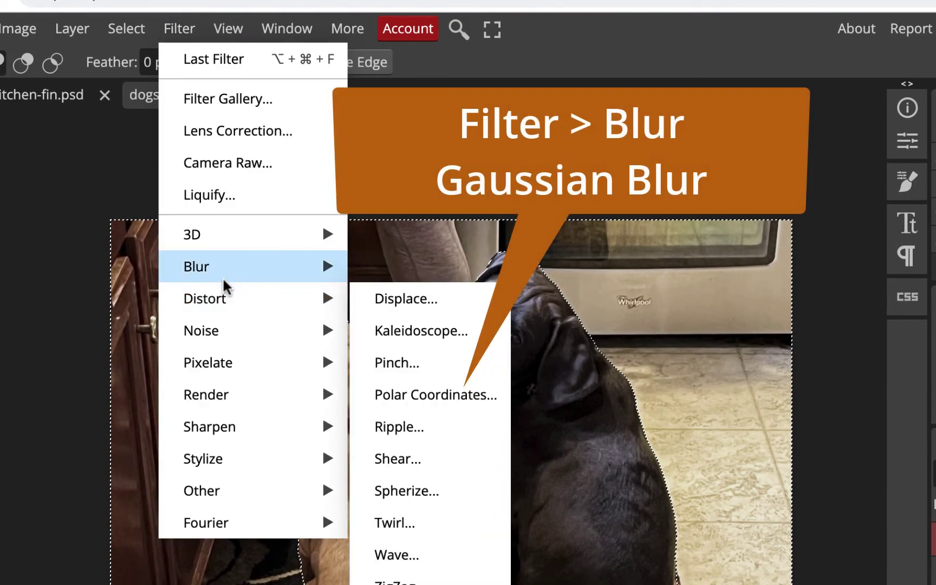
pyautogui.moveTo(226, 273)
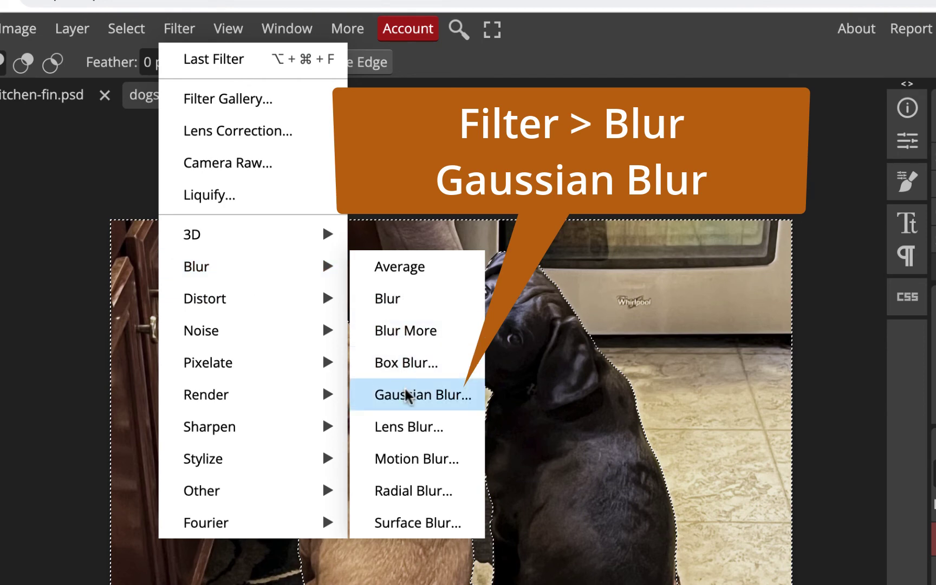
pyautogui.click(386, 393)
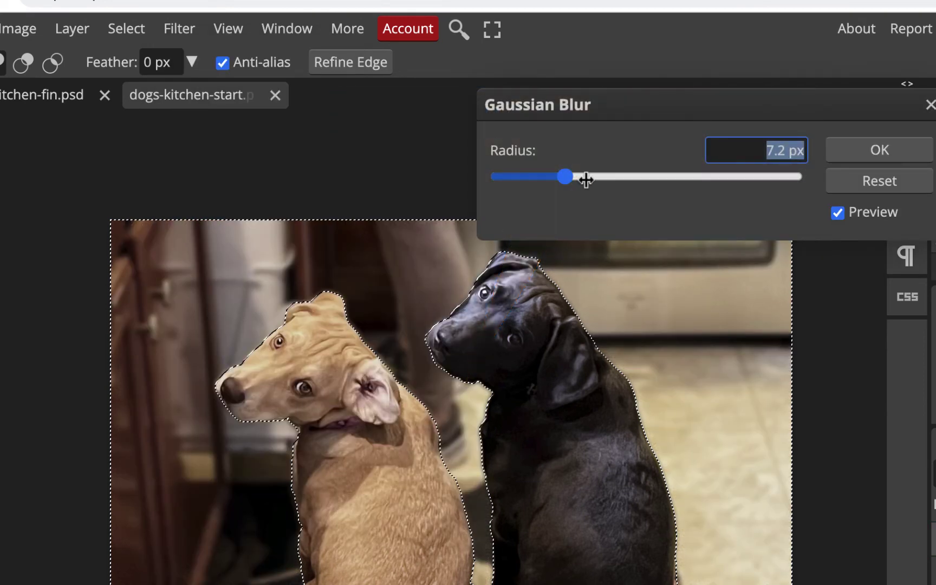
pyautogui.moveTo(574, 109); pyautogui.dragTo(661, 54)
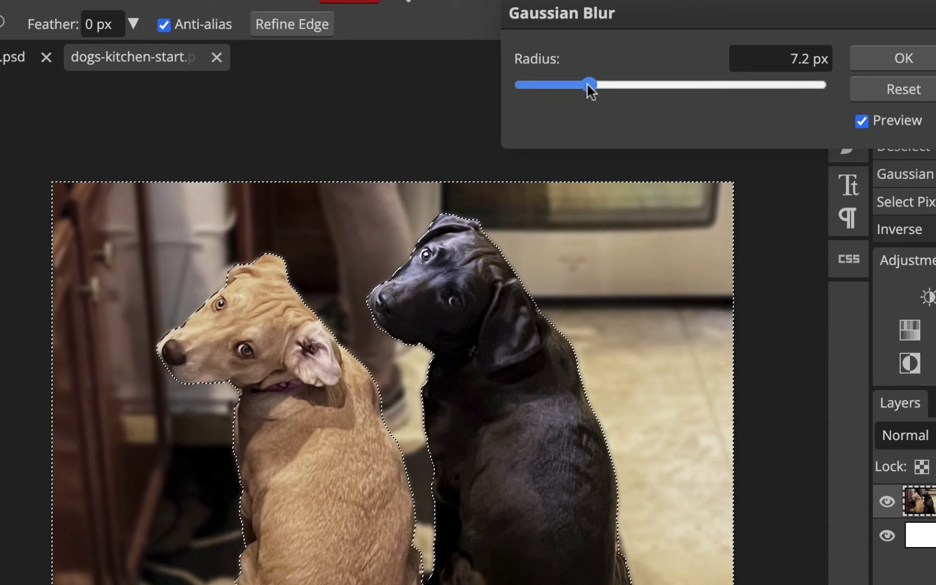
pyautogui.moveTo(587, 85); pyautogui.dragTo(635, 85)
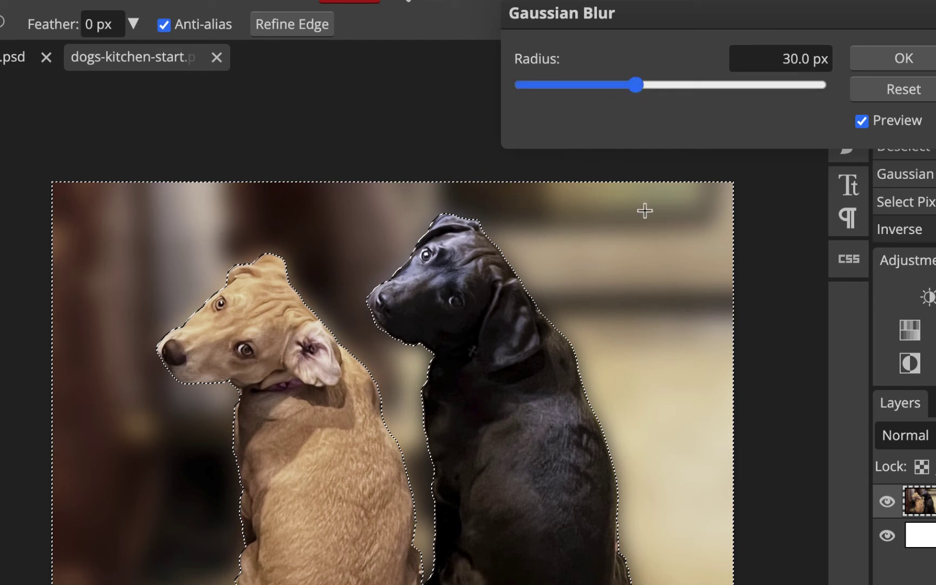
pyautogui.moveTo(635, 88)
pyautogui.mouseDown()
pyautogui.moveTo(595, 90)
pyautogui.moveTo(628, 90)
pyautogui.mouseUp()
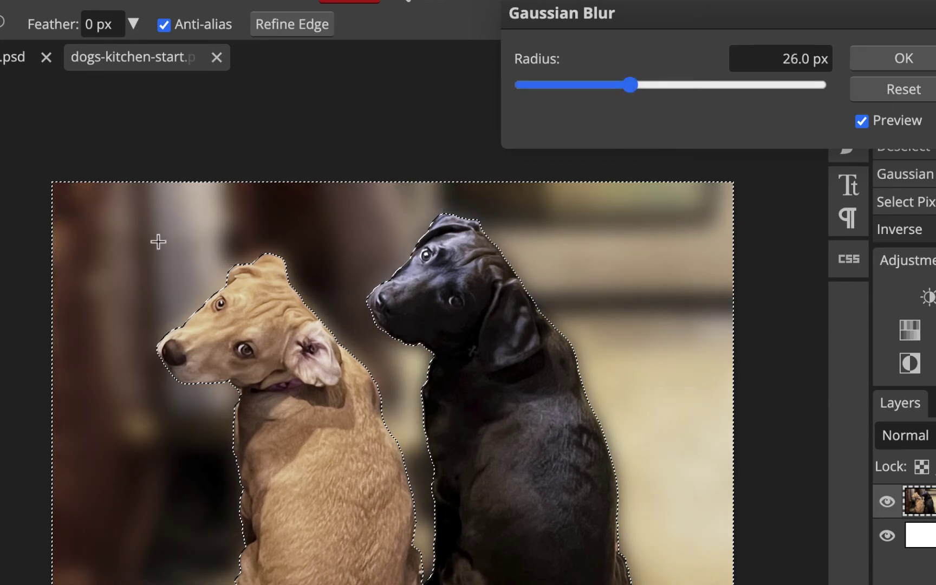
pyautogui.moveTo(641, 88); pyautogui.dragTo(623, 98)
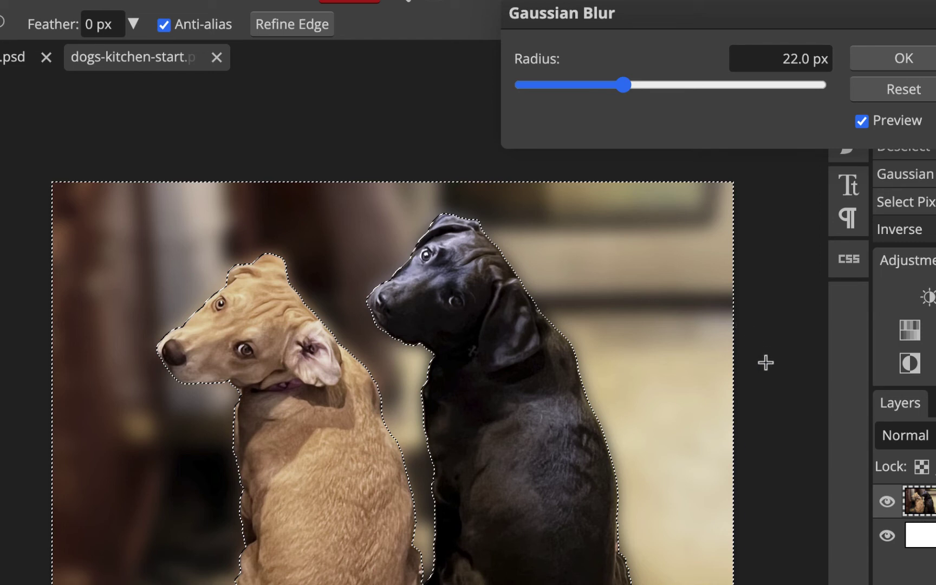
pyautogui.click(903, 60)
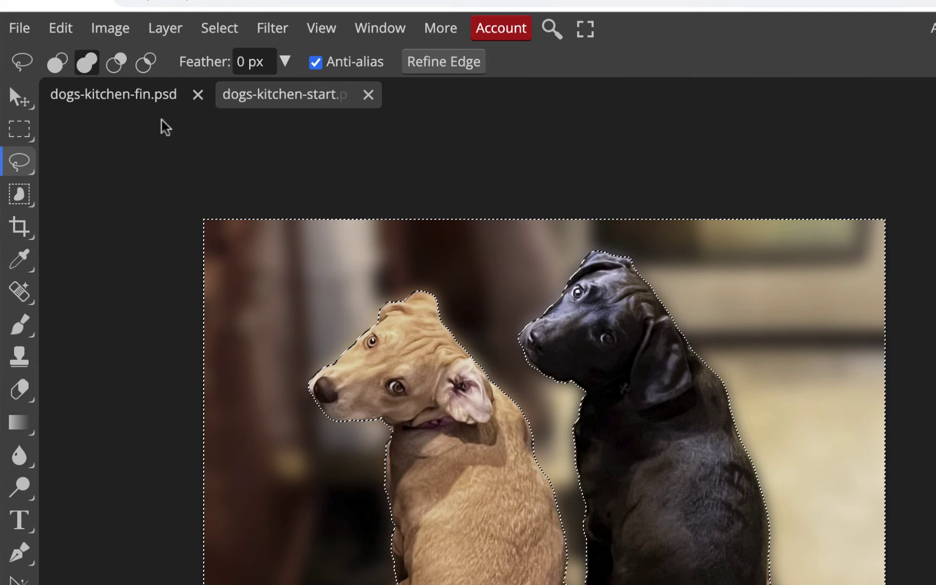
# Step: Mute the background's colours with a Hue/Saturation adjustment of hue -10 and saturation -58, and deselect
pyautogui.click(117, 28)
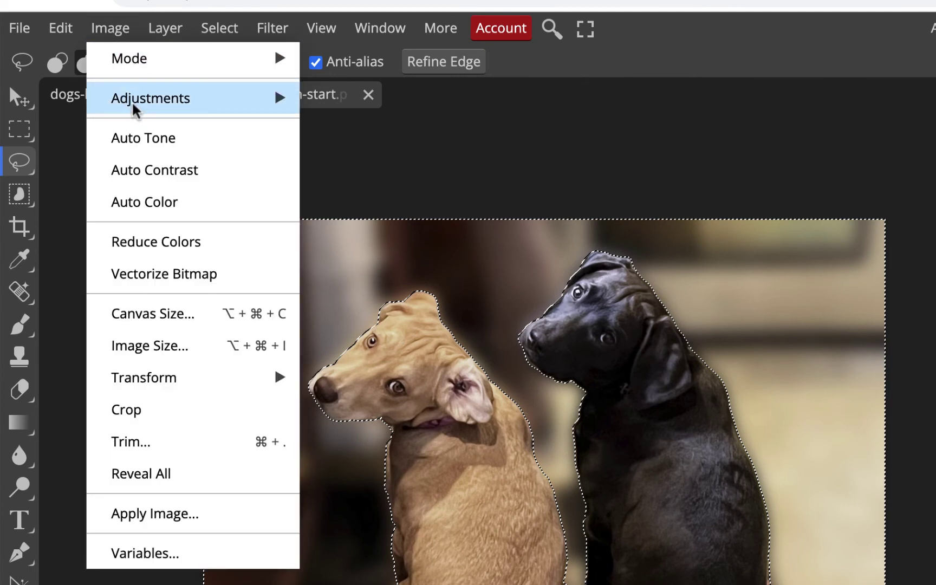
pyautogui.moveTo(133, 103)
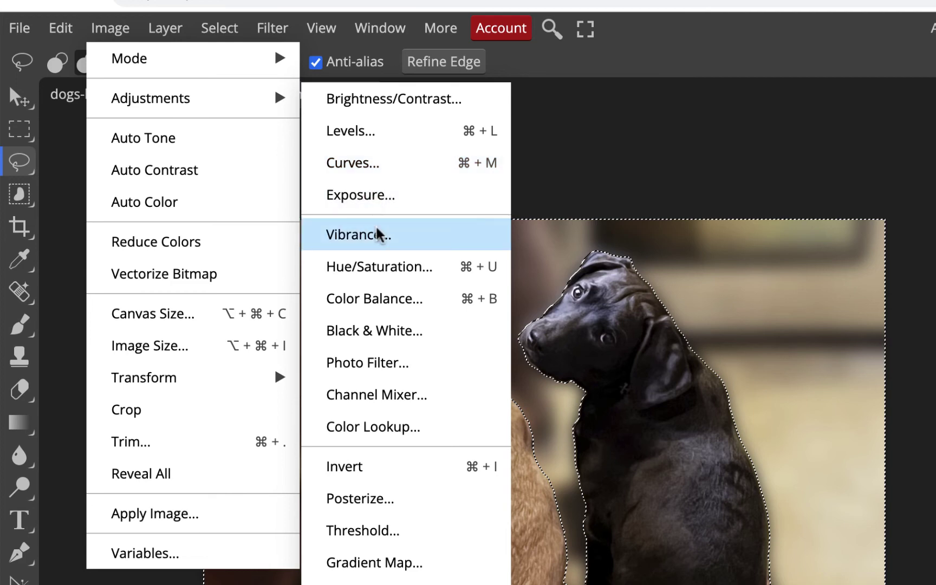
pyautogui.click(389, 266)
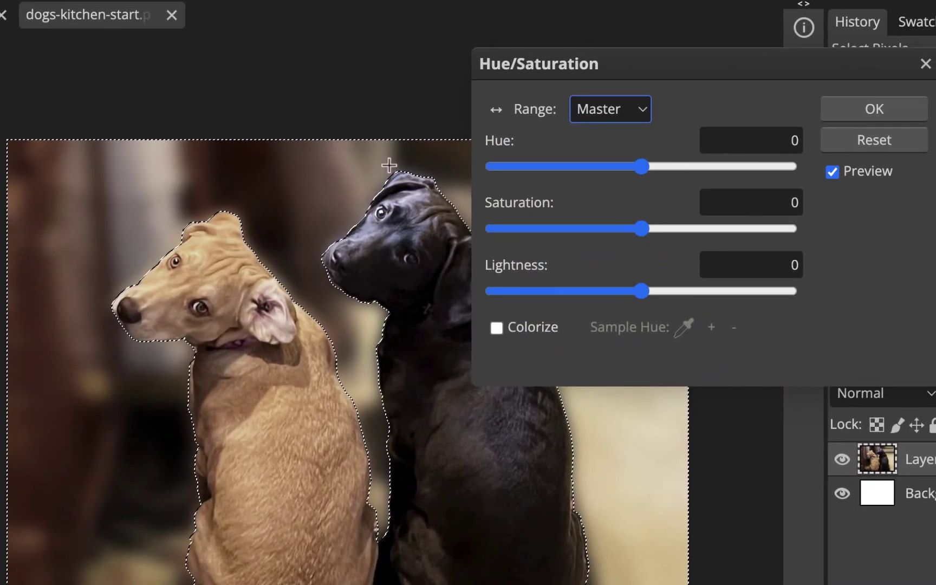
pyautogui.moveTo(583, 77); pyautogui.dragTo(722, 79)
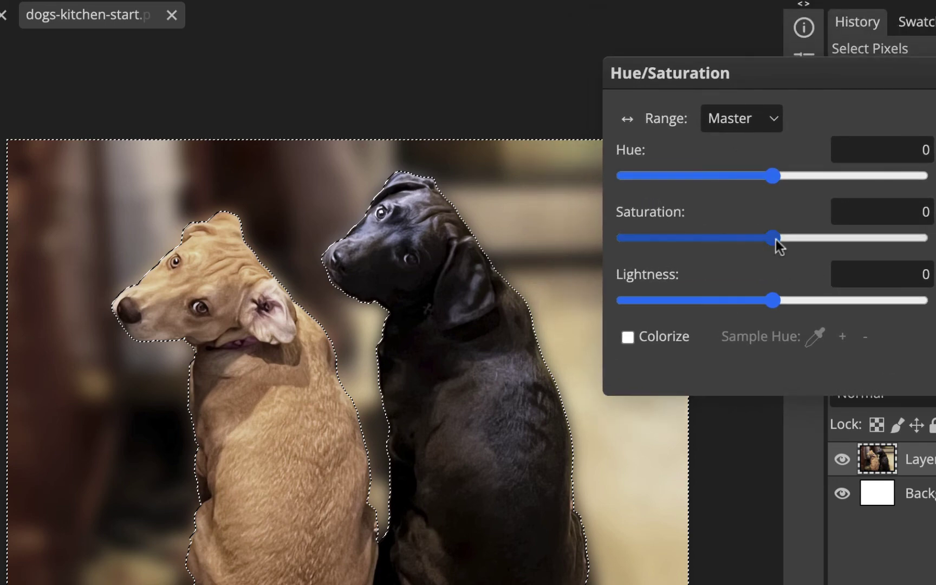
pyautogui.moveTo(773, 239); pyautogui.dragTo(667, 240)
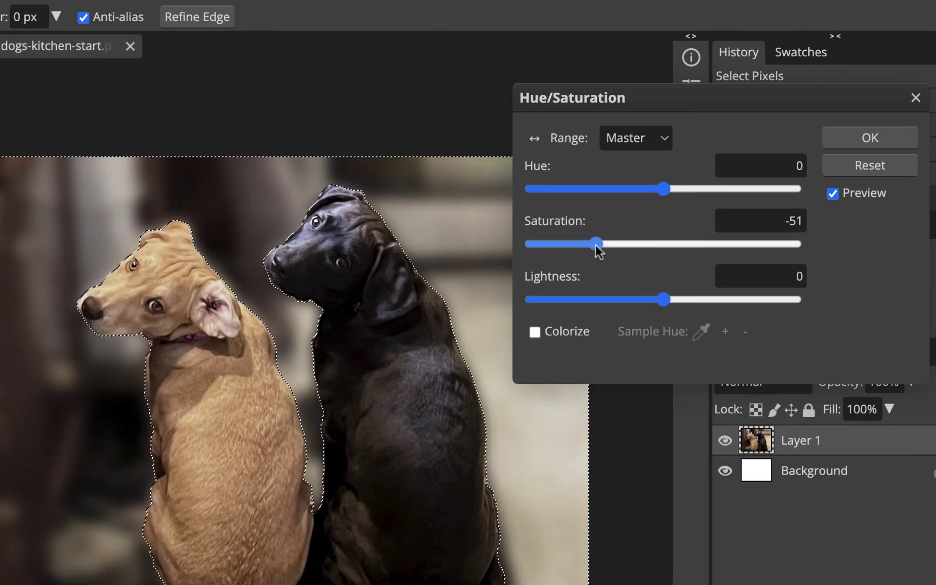
pyautogui.moveTo(595, 246)
pyautogui.mouseDown()
pyautogui.moveTo(533, 252)
pyautogui.moveTo(578, 245)
pyautogui.mouseUp()
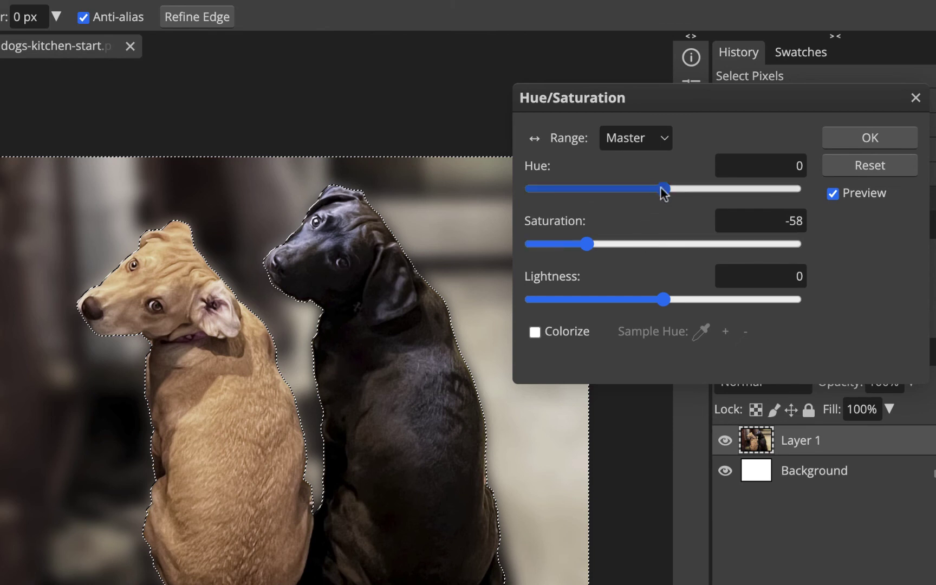
pyautogui.moveTo(663, 189)
pyautogui.mouseDown()
pyautogui.moveTo(634, 191)
pyautogui.moveTo(681, 188)
pyautogui.moveTo(656, 188)
pyautogui.mouseUp()
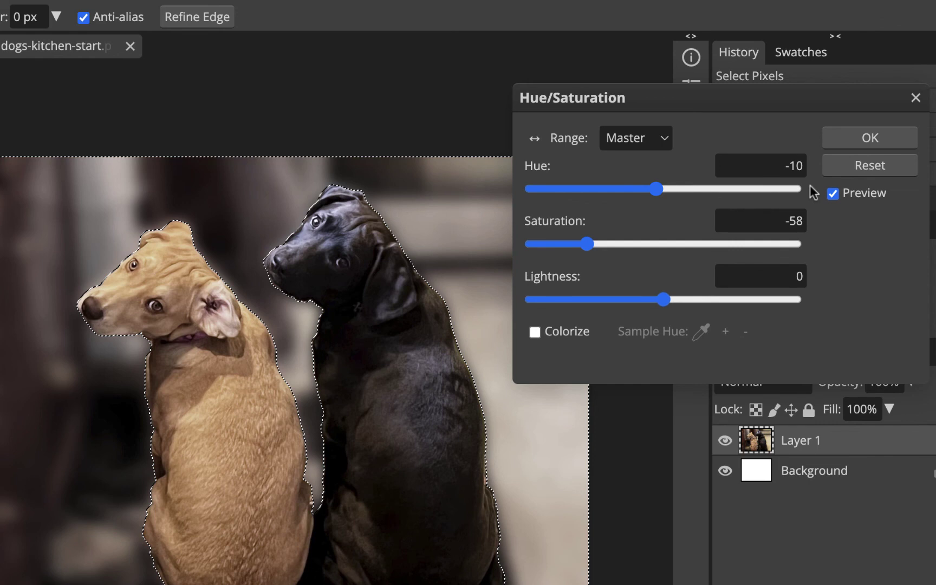
pyautogui.click(869, 139)
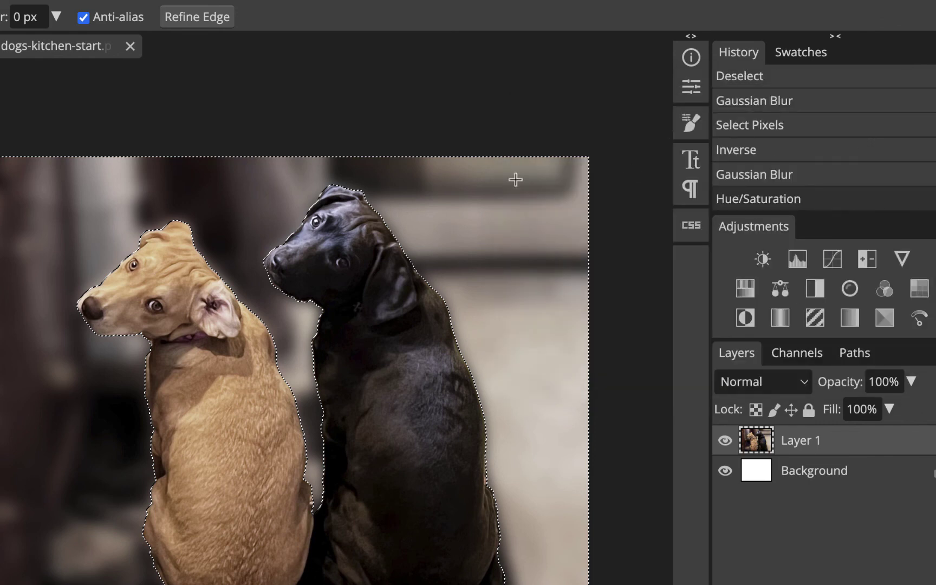
pyautogui.hotkey('ctrl', 'd')
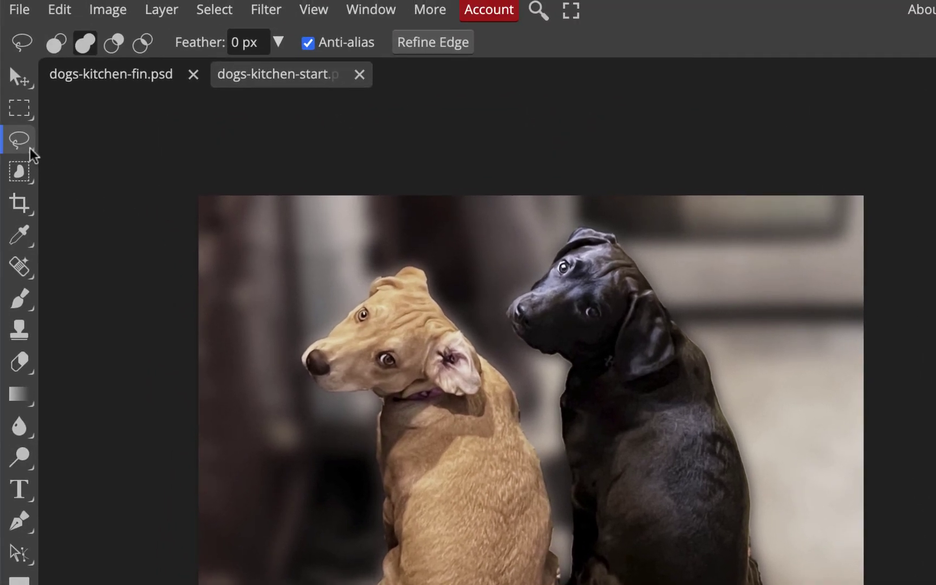
pyautogui.click(32, 154)
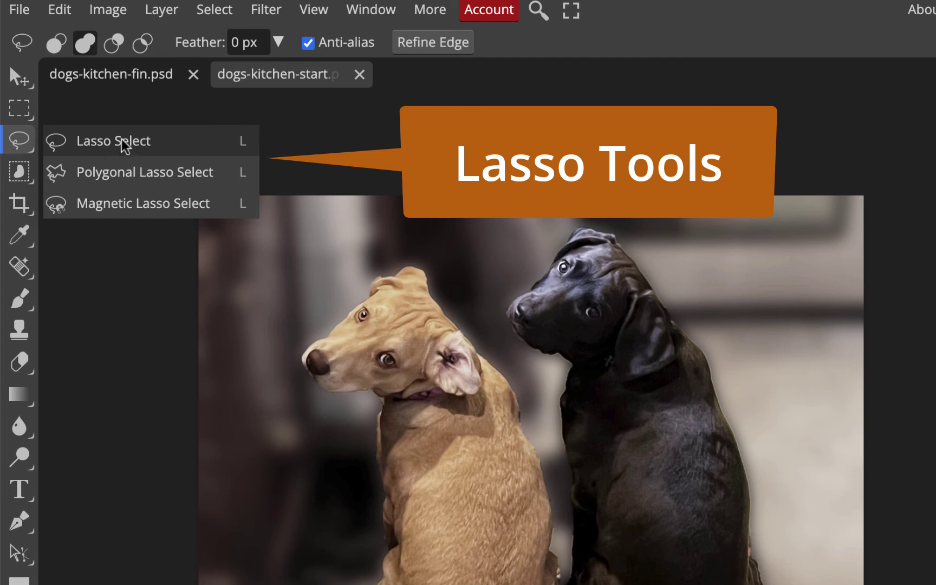
pyautogui.click(139, 142)
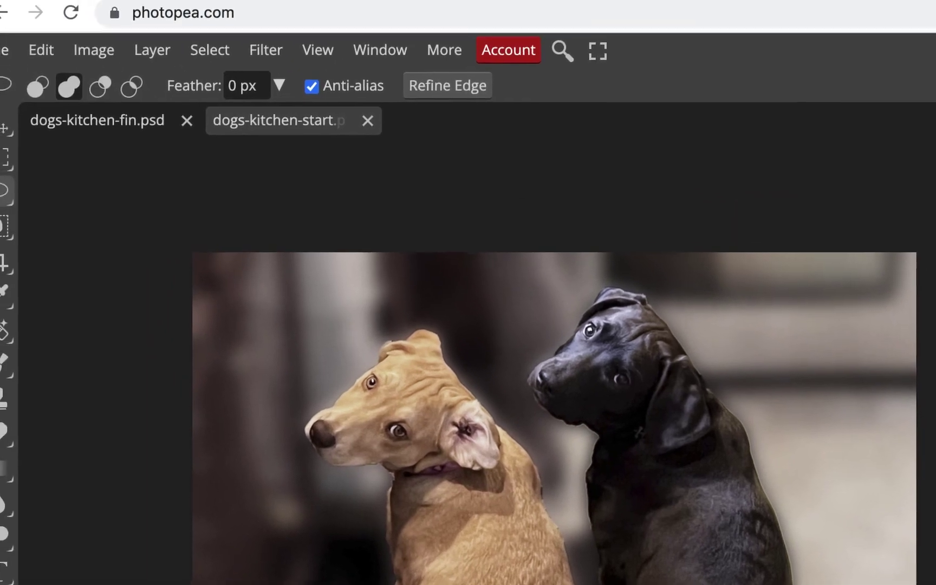
pyautogui.click(269, 50)
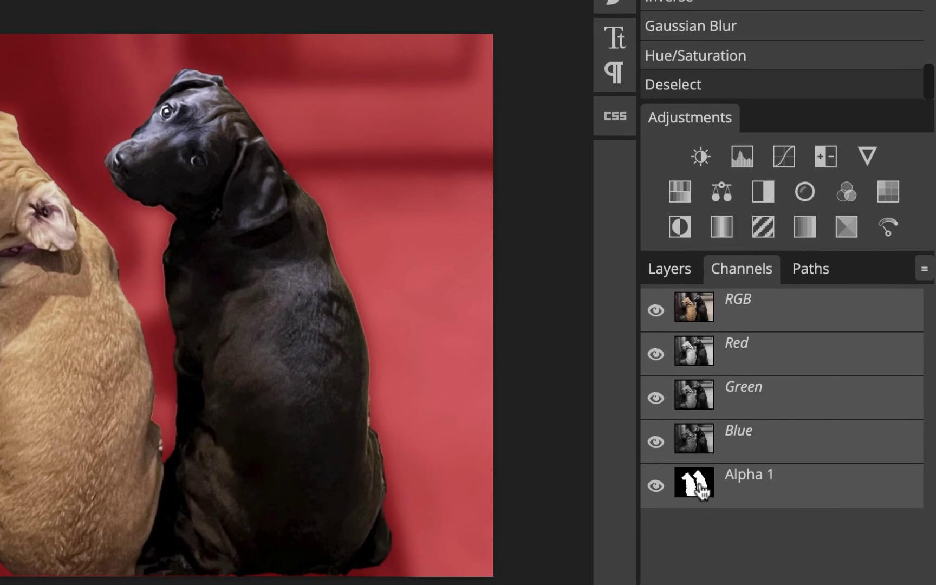
# Step: Load the Alpha 1 channel as a selection with its overlay hidden, view the raster mask options, and deselect the dogs
pyautogui.keyDown('ctrl'); pyautogui.click(700, 490); pyautogui.keyUp('ctrl')
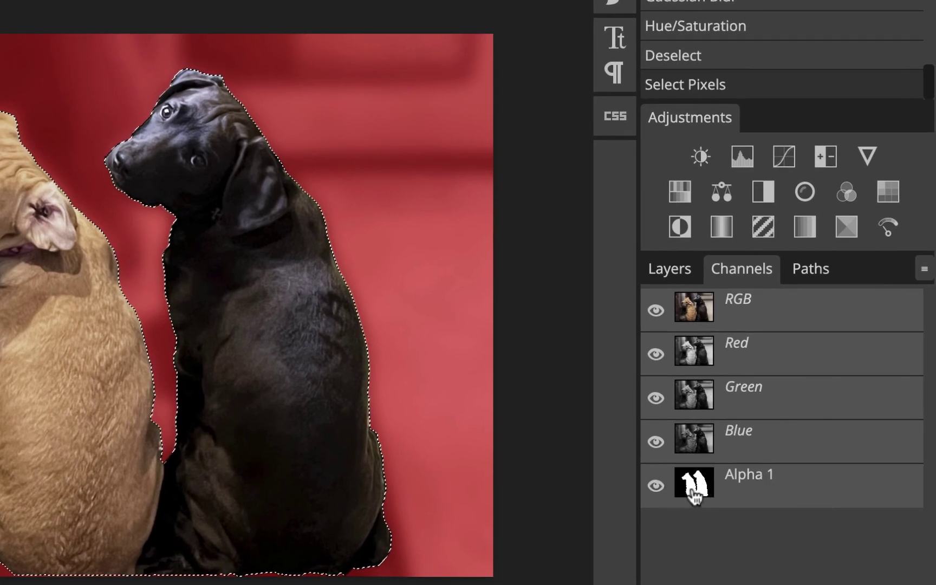
pyautogui.click(656, 486)
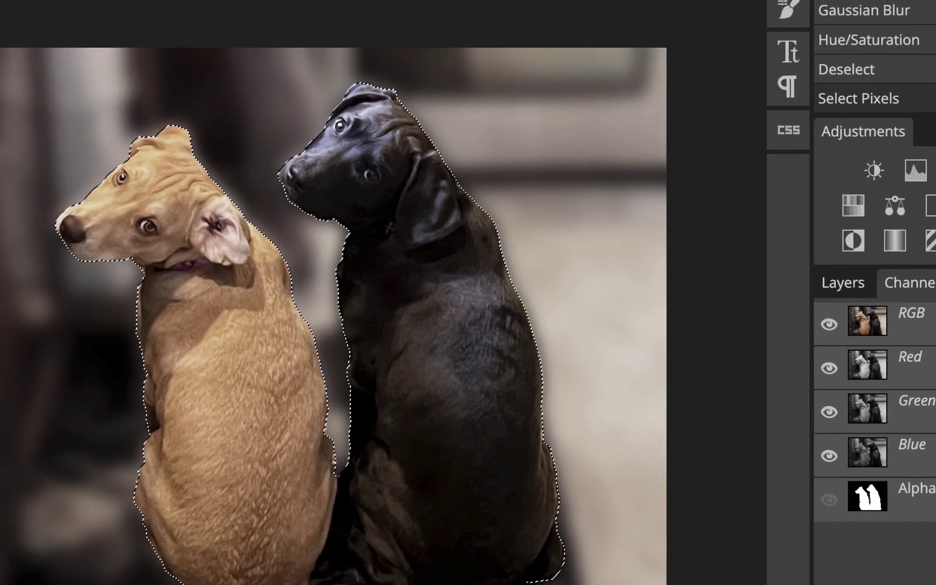
pyautogui.click(122, 25)
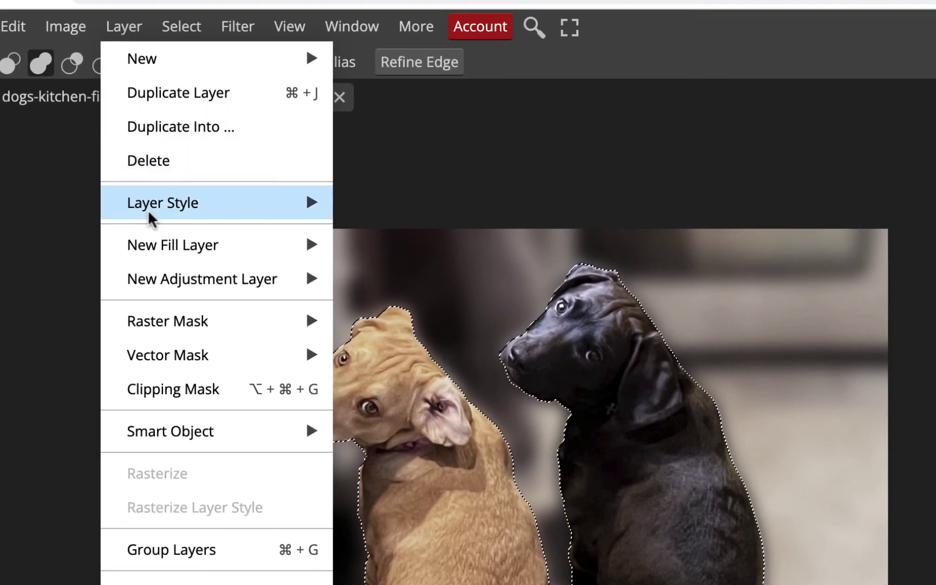
pyautogui.moveTo(176, 326)
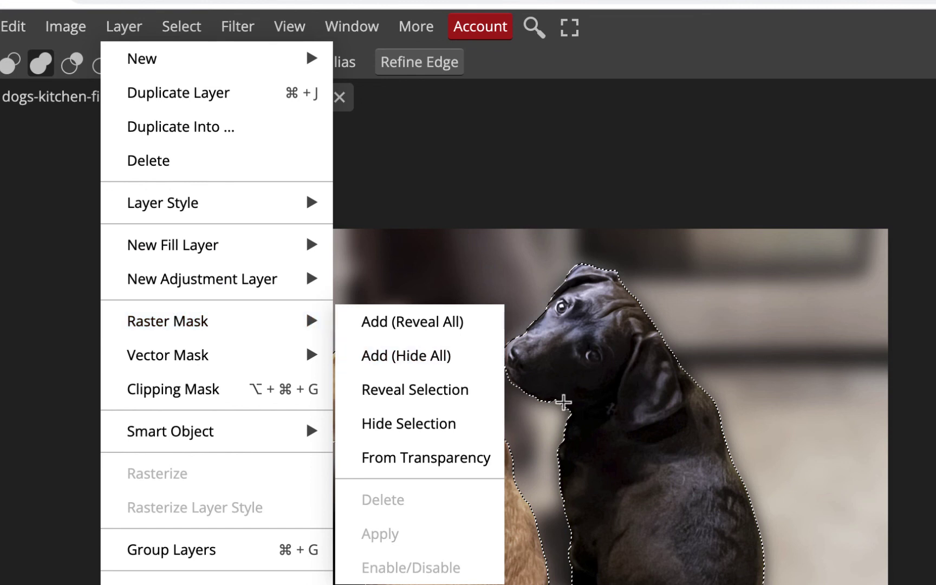
pyautogui.click(718, 57)
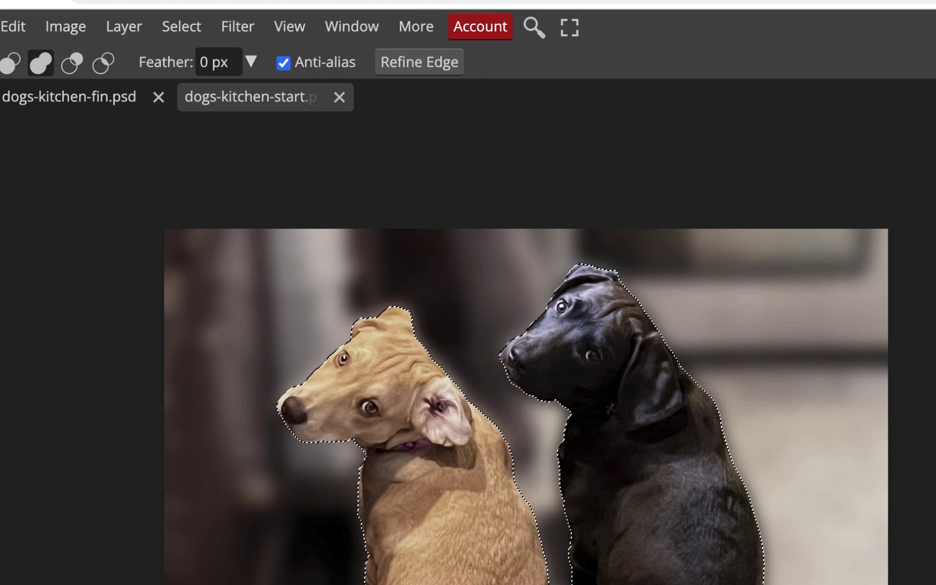
pyautogui.click(830, 481)
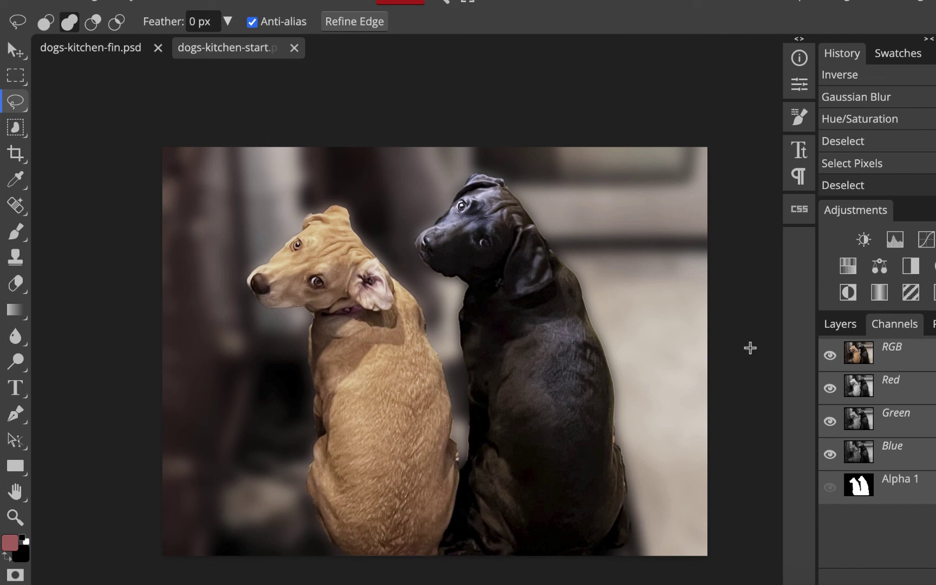
# Step: Return to the layers and save the edited dog photo in its current file
pyautogui.click(840, 324)
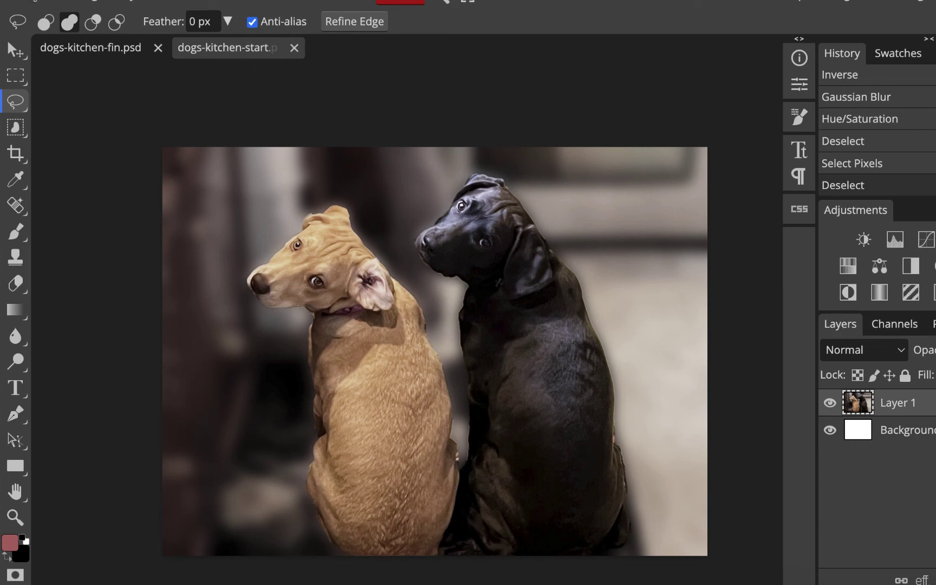
pyautogui.click(17, 3)
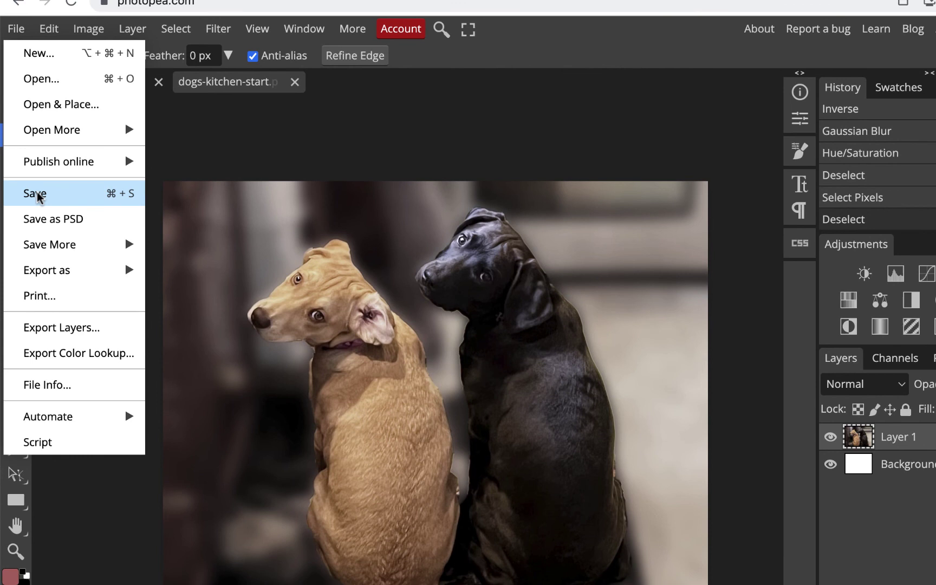
pyautogui.click(37, 194)
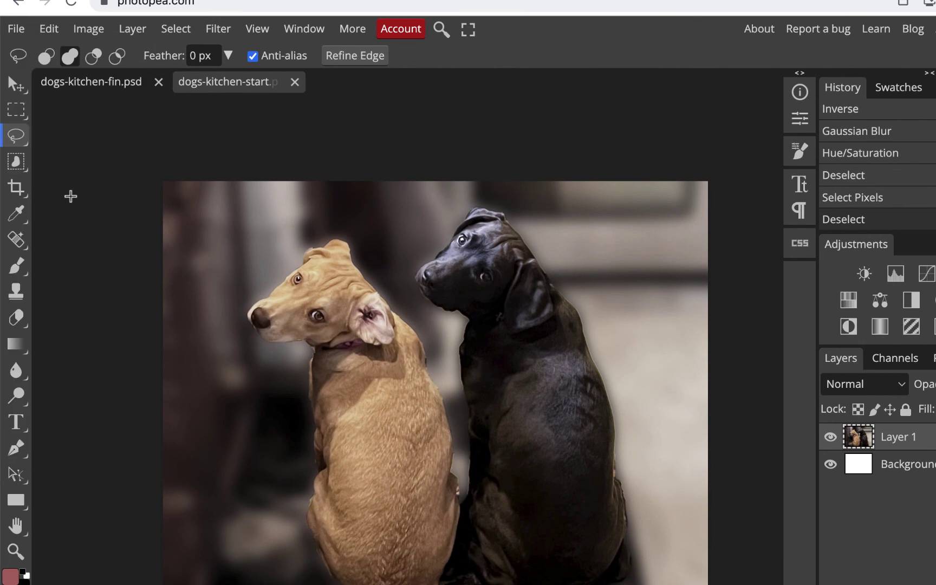
# Step: Export the edited photo as a JPG named dogs-kitchen-blur at 79% quality
pyautogui.click(16, 28)
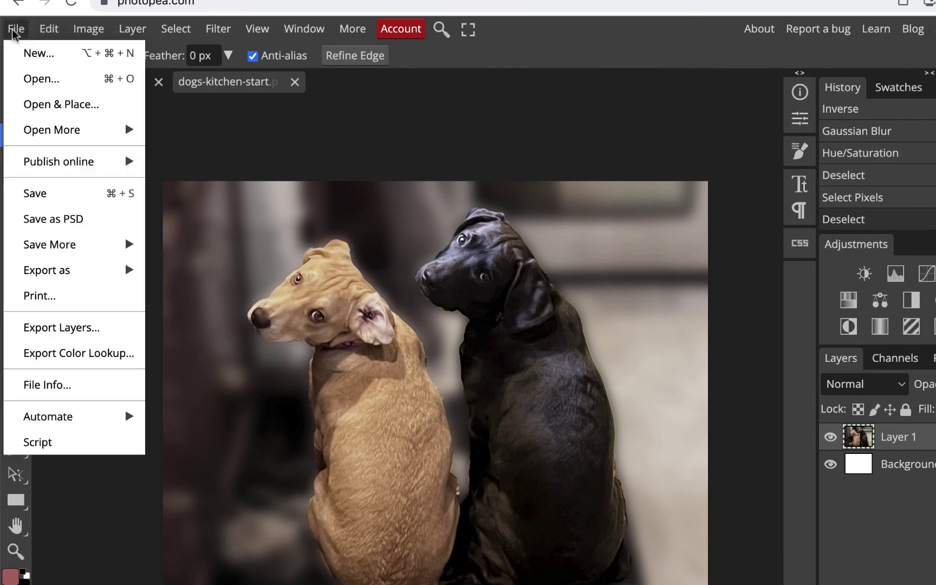
pyautogui.moveTo(59, 270)
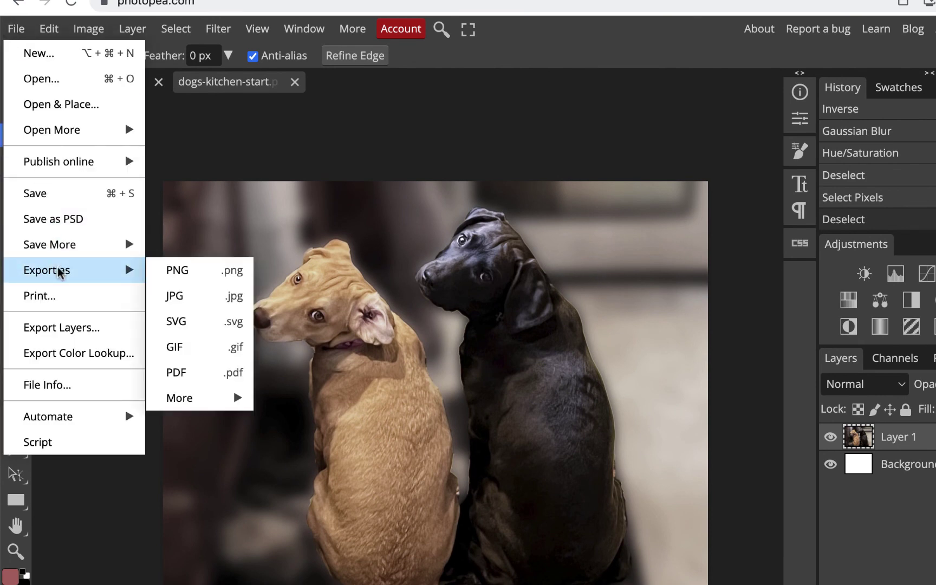
pyautogui.click(206, 296)
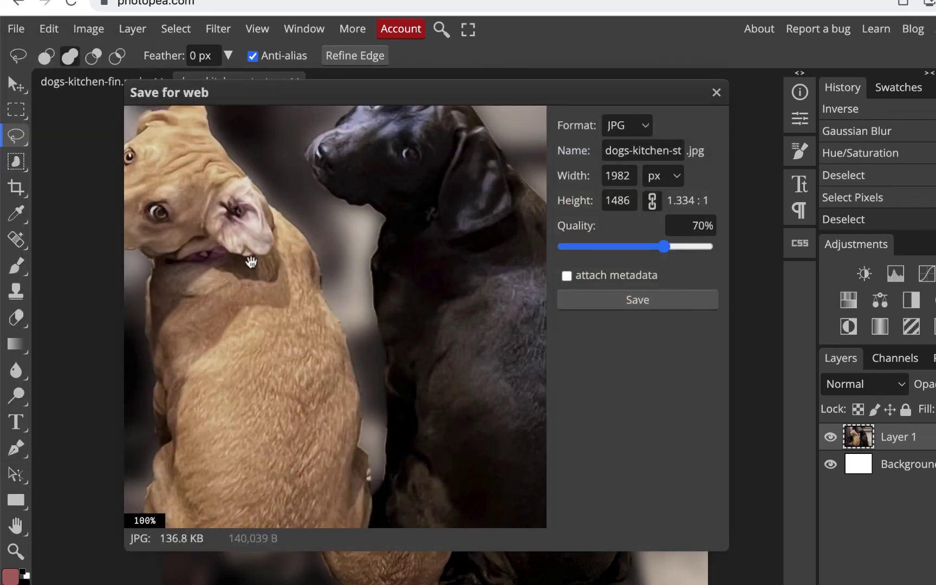
pyautogui.click(672, 149)
pyautogui.moveTo(671, 150); pyautogui.dragTo(699, 153)
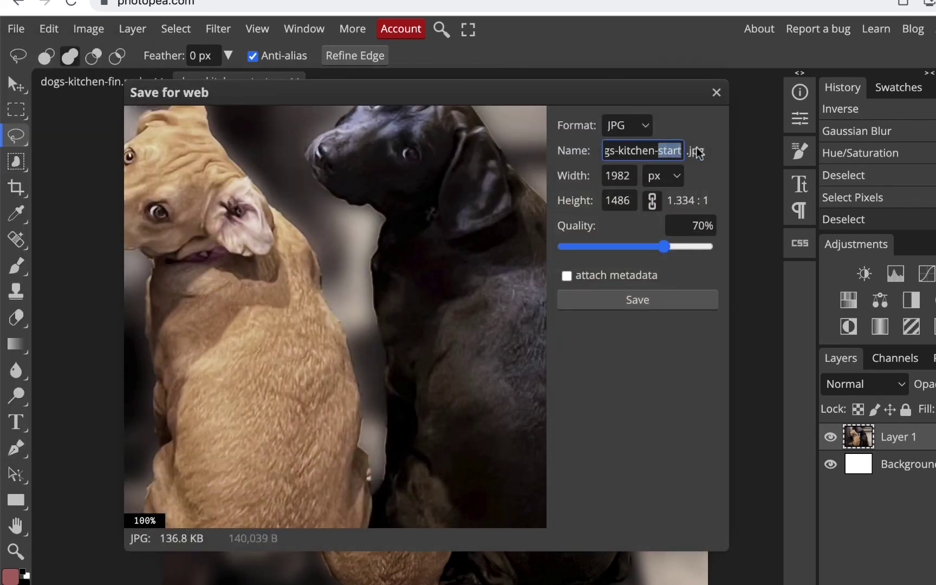
pyautogui.write('blue')
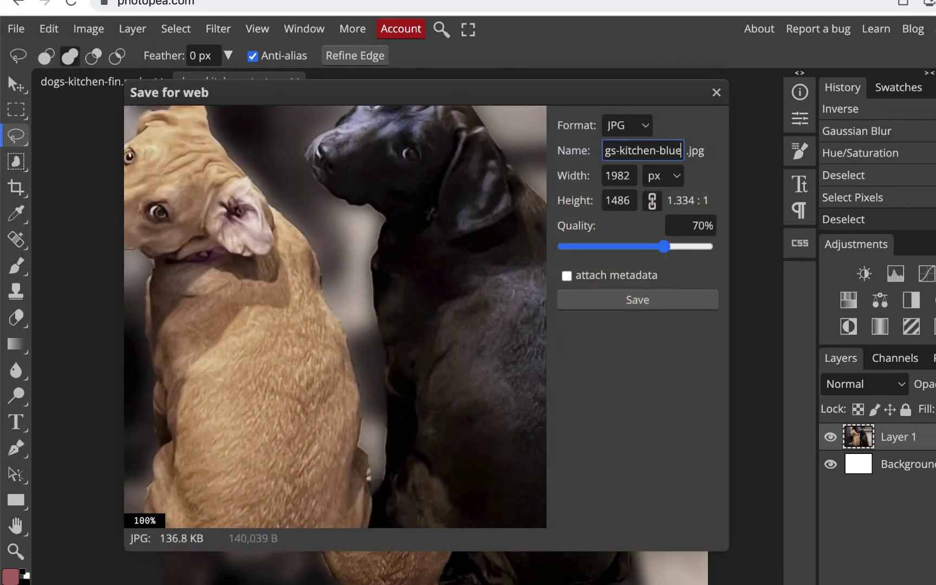
pyautogui.press('BackSpace')
pyautogui.write('r')
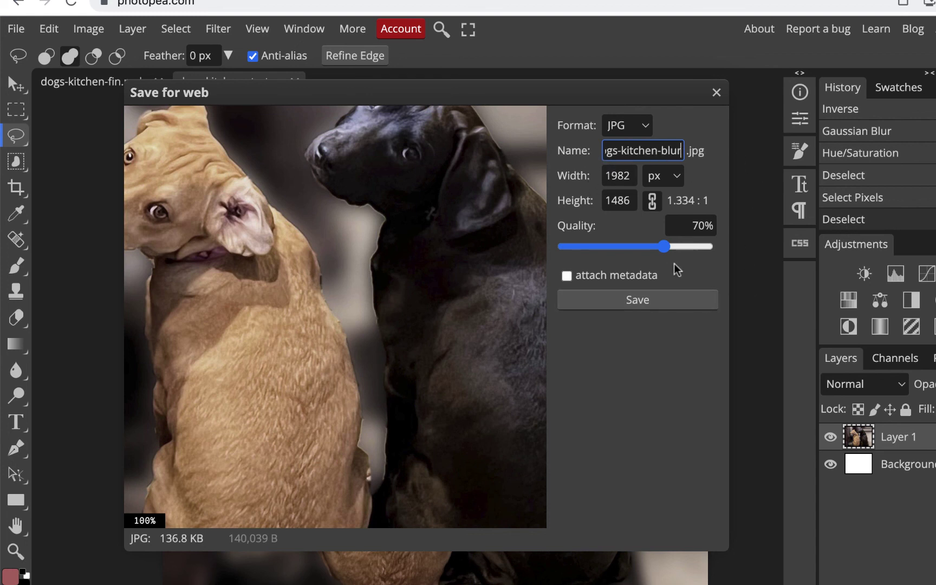
pyautogui.moveTo(665, 249); pyautogui.dragTo(677, 250)
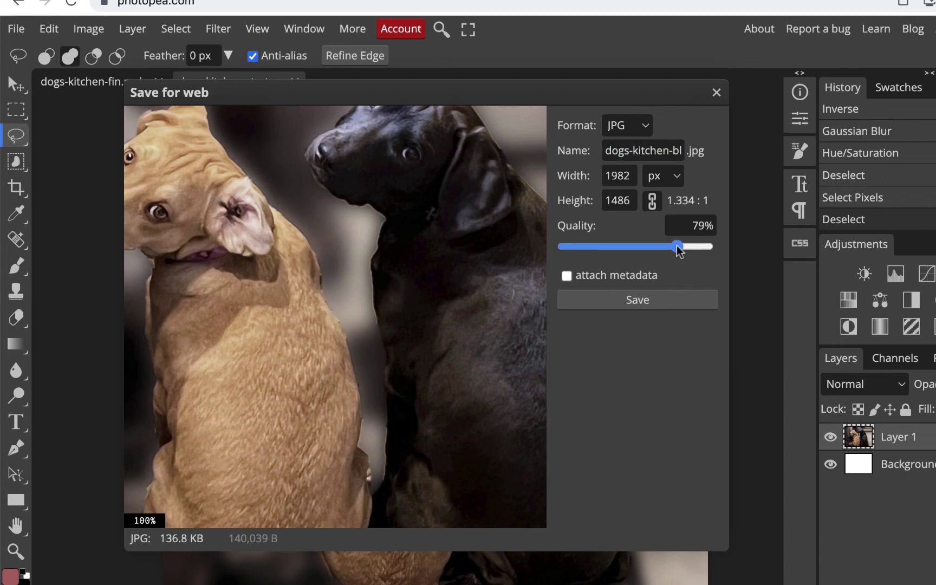
pyautogui.click(643, 300)
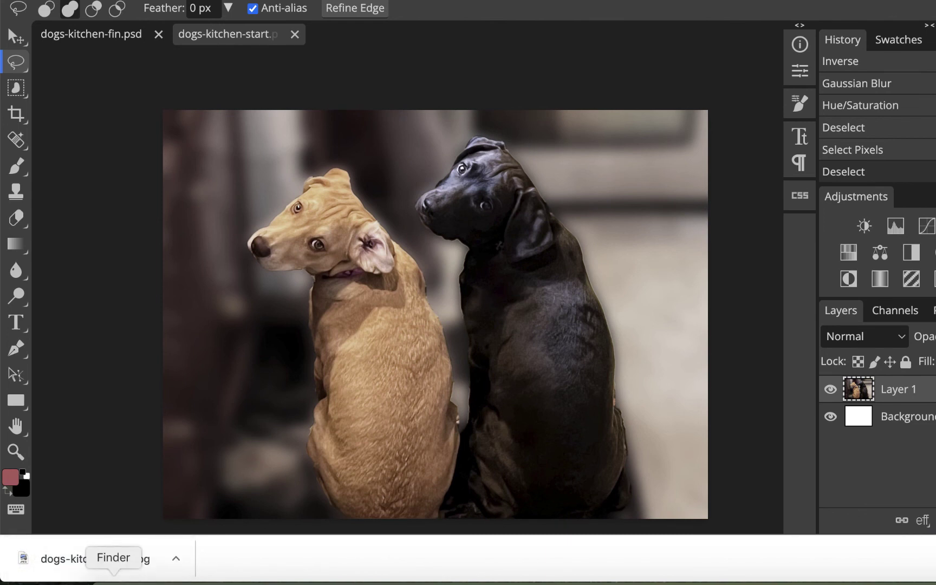
# Step: Switch to Finder and open dogs-kitchen-blur.jpg from the Downloads folder to check the exported photo
pyautogui.click(113, 581)
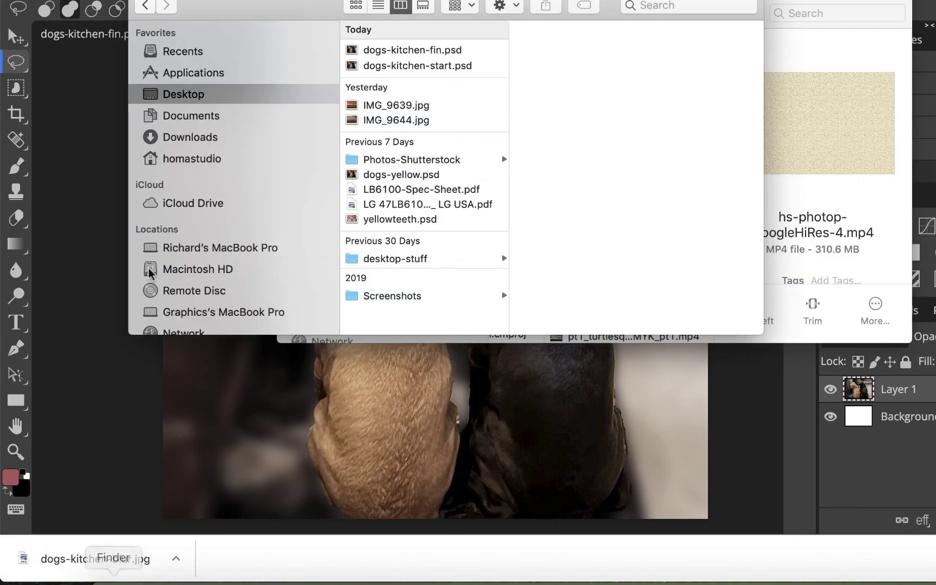
pyautogui.click(208, 141)
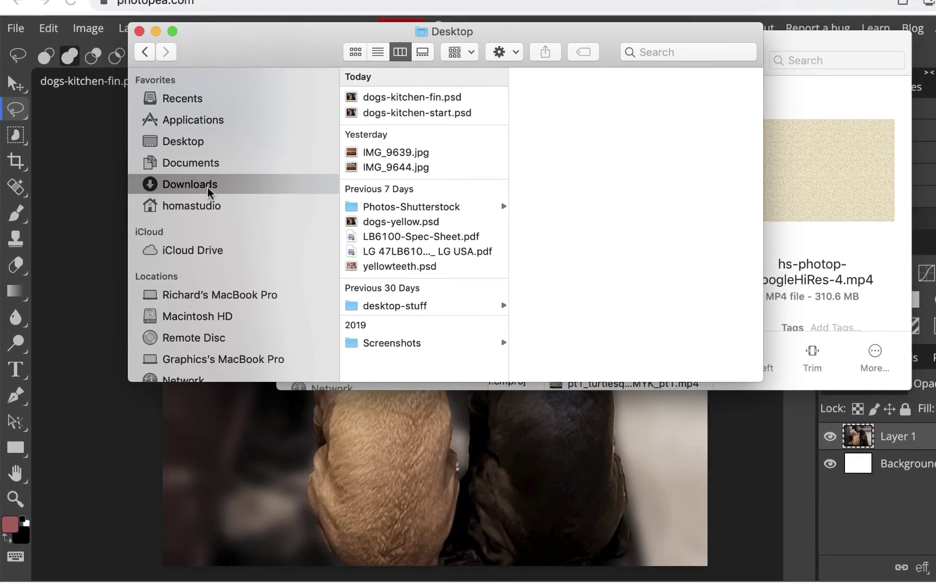
pyautogui.click(460, 185)
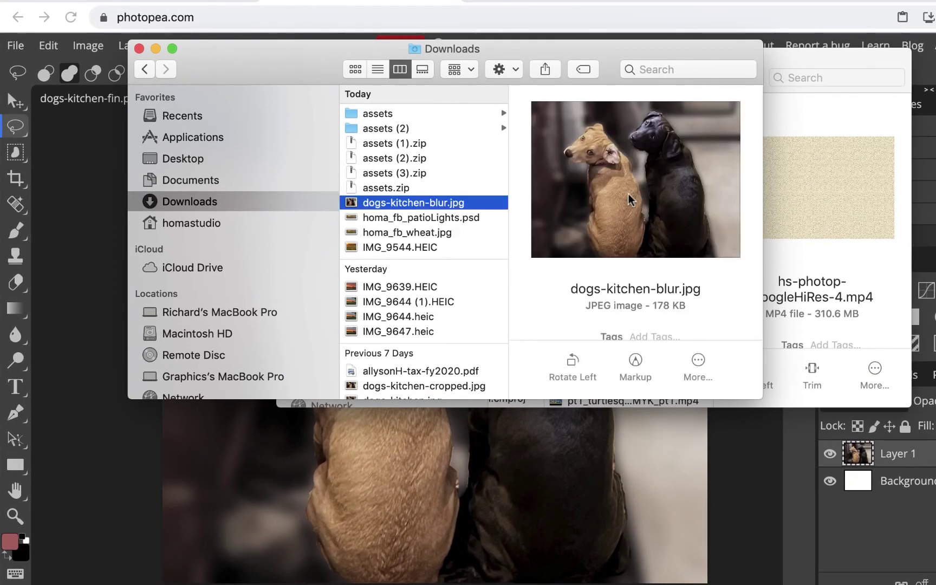
pyautogui.doubleClick(650, 184)
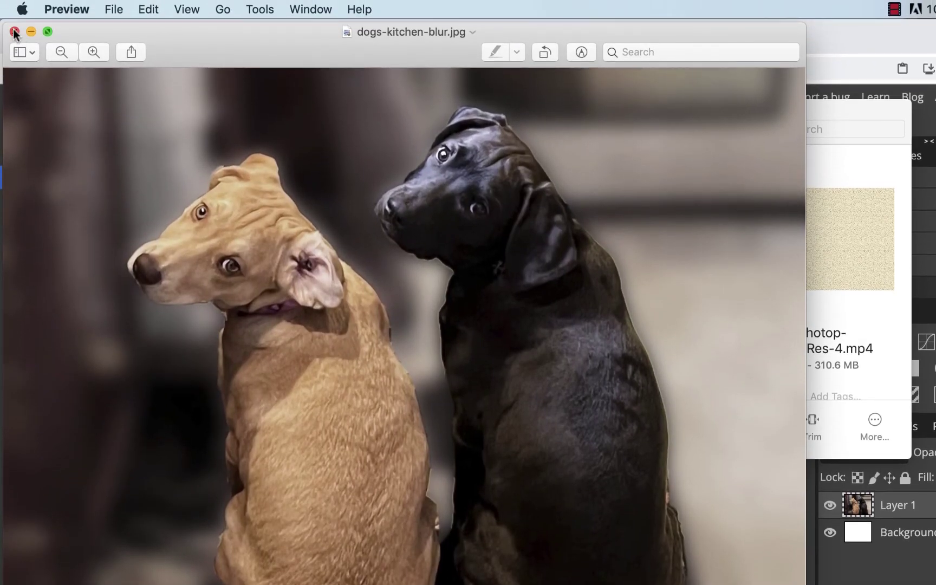
# Step: Close the image preview and both Finder windows, and return to the dog photo in Photopea
pyautogui.click(14, 31)
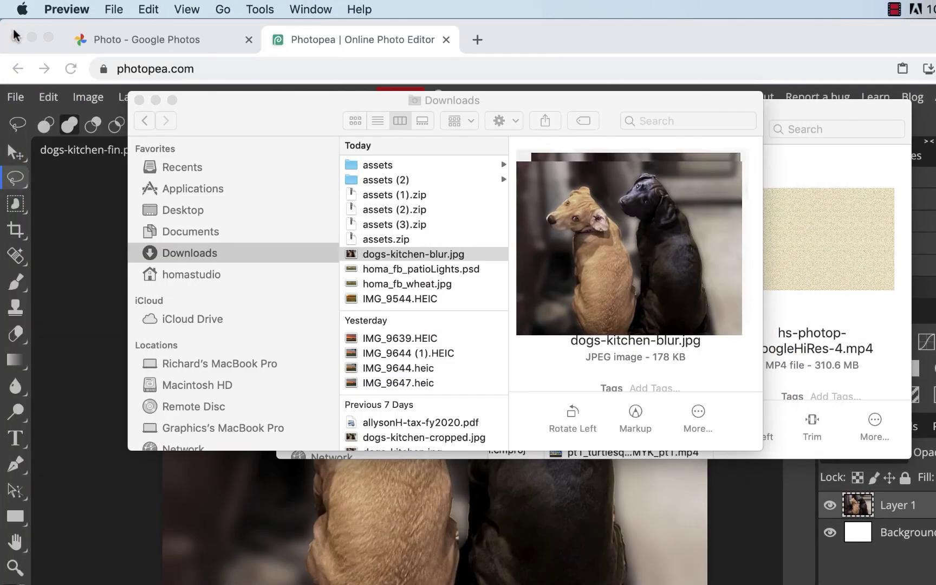
pyautogui.click(139, 100)
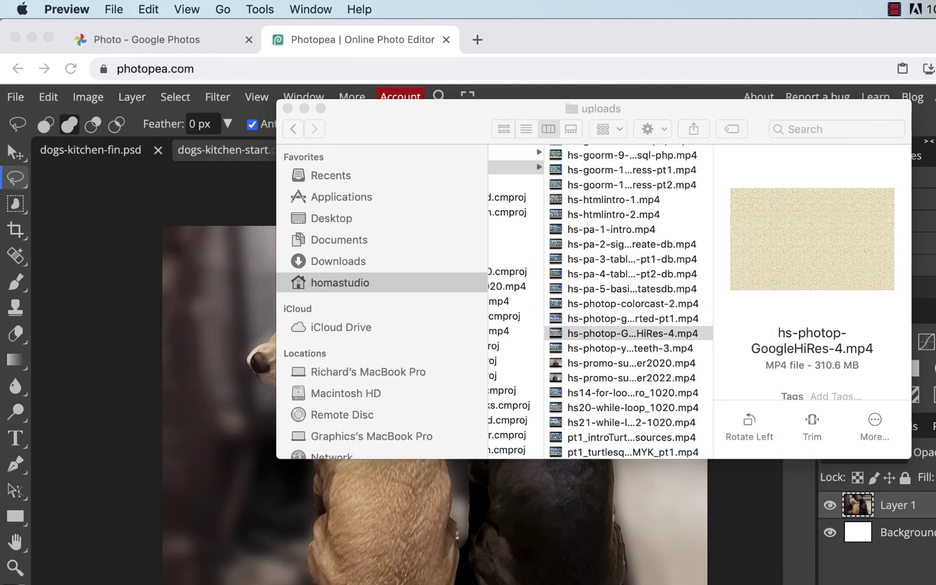
pyautogui.click(288, 109)
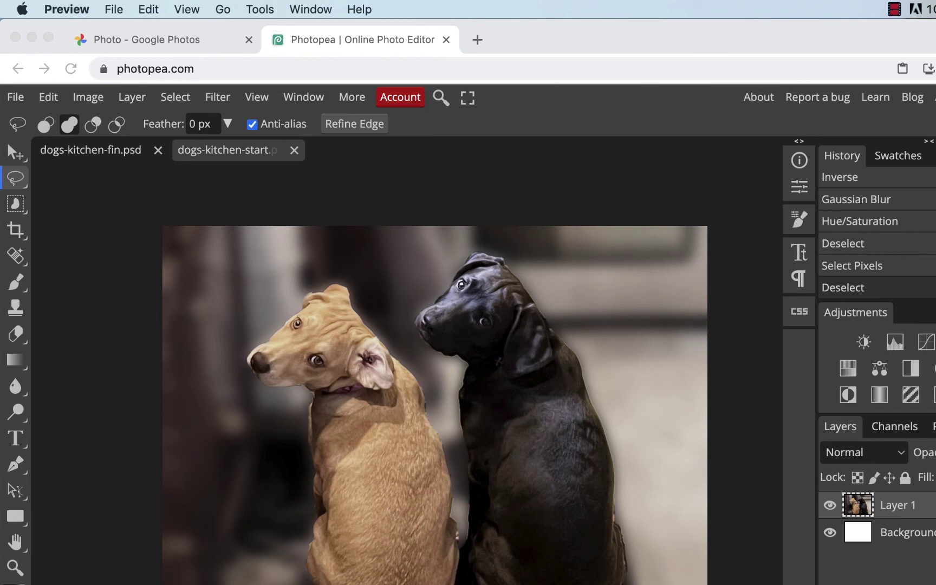
pyautogui.click(7, 141)
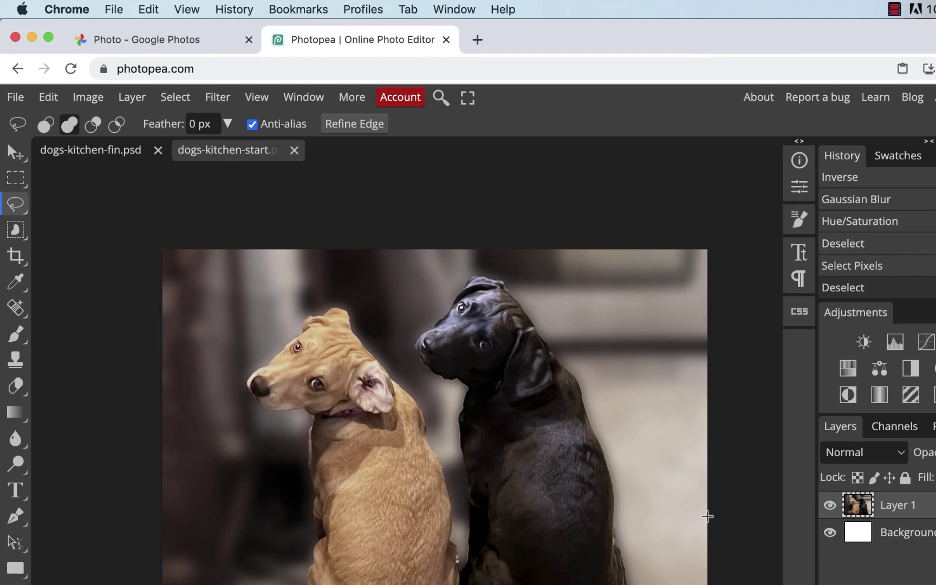